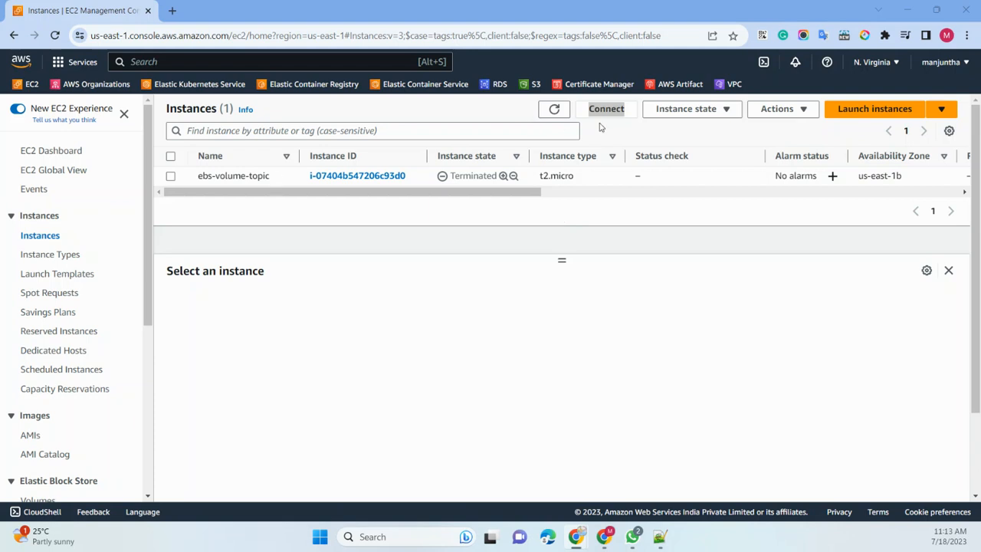
- Start launching a new EC2 instance and name it tutorial-volumes
click(844, 117)
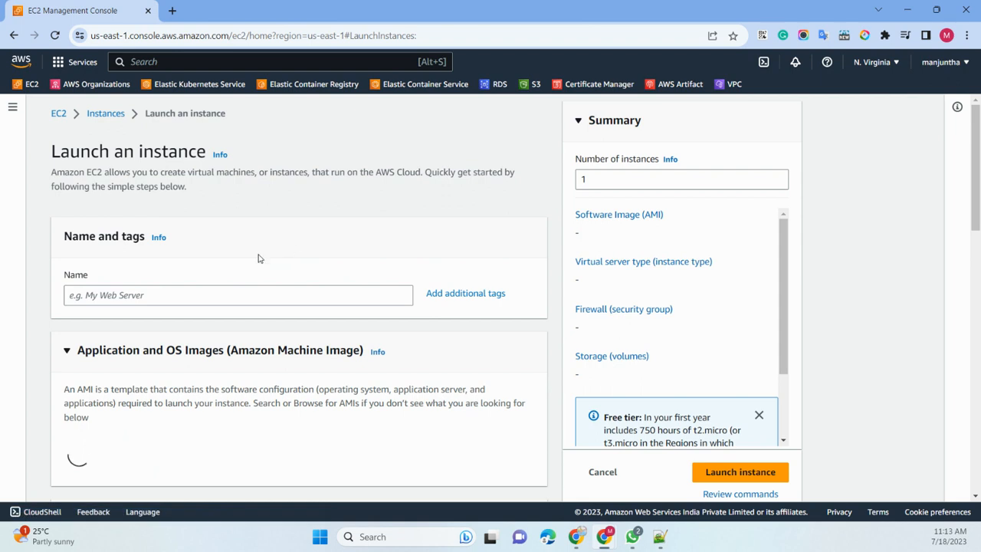
click(146, 297)
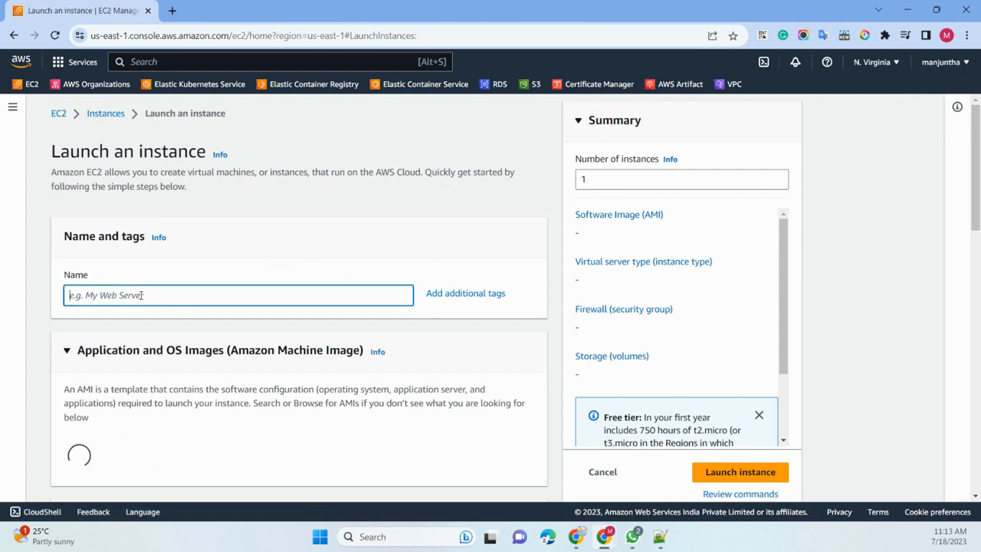
text(tutorial-volumes)
- Keep the Amazon Linux 2023 image and set the instance type to t3.micro
scroll(234, 222, down, 3)
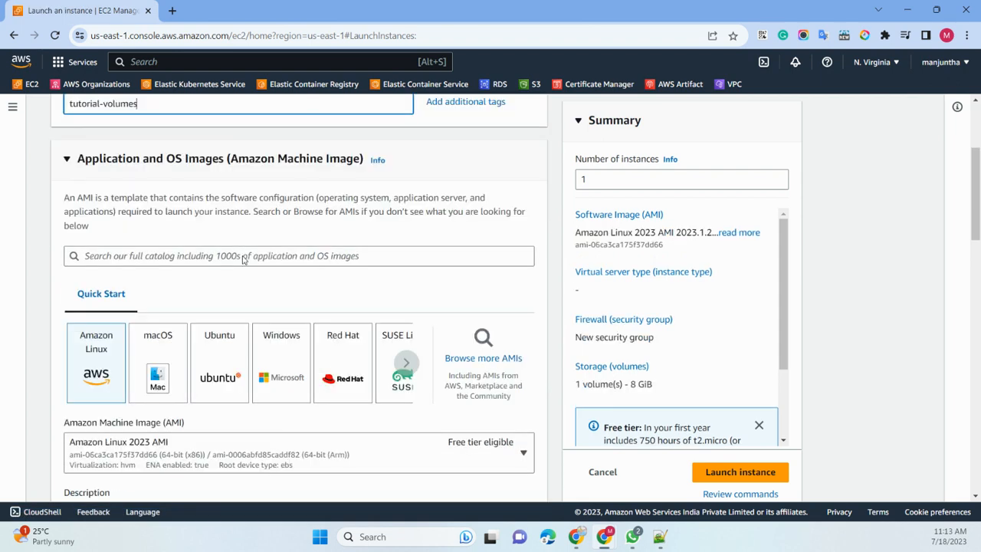
scroll(96, 265, down, 1)
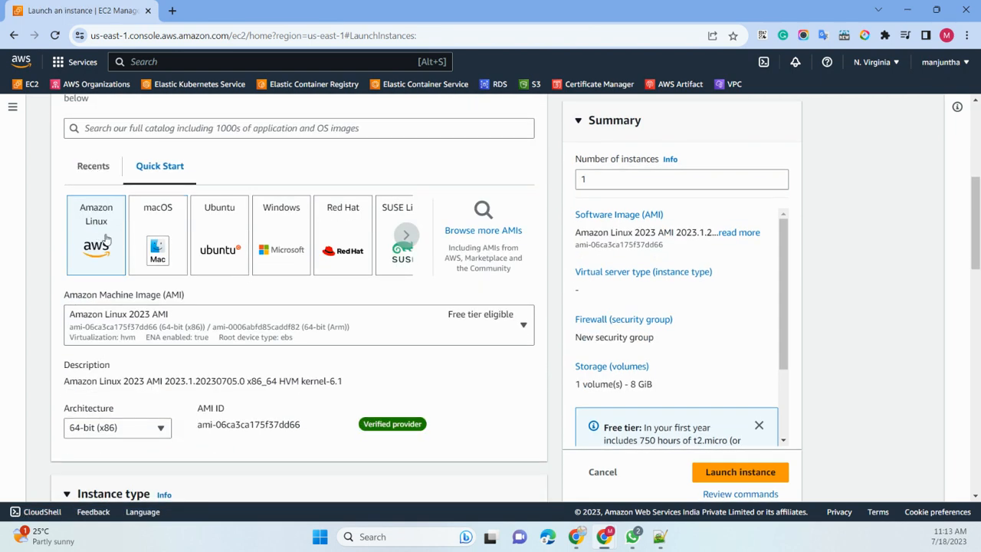
scroll(161, 329, down, 3)
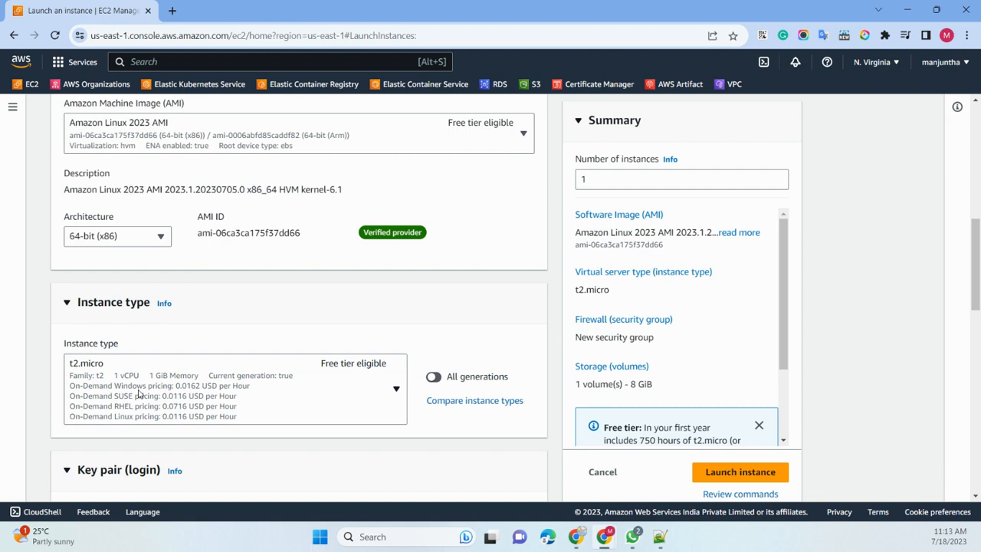
click(139, 394)
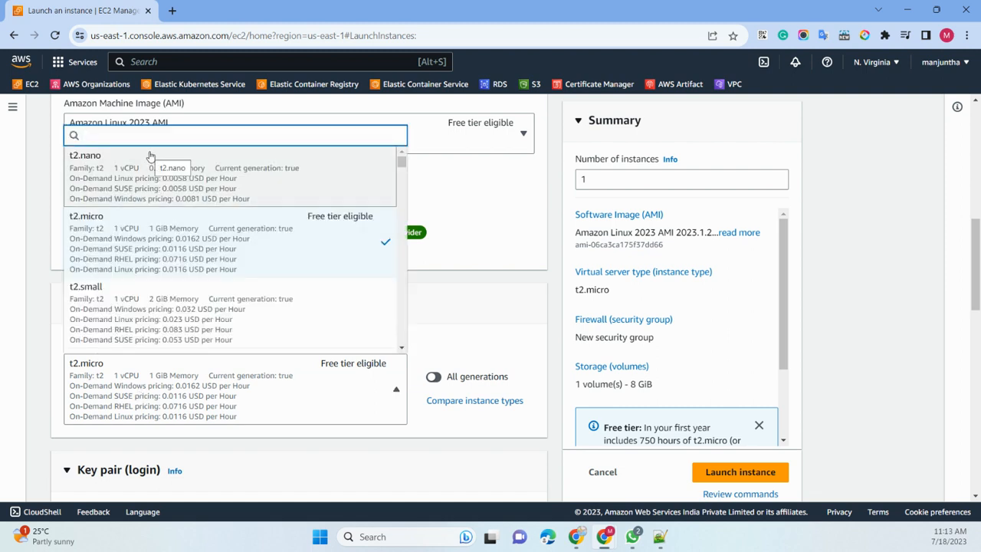
text(t3)
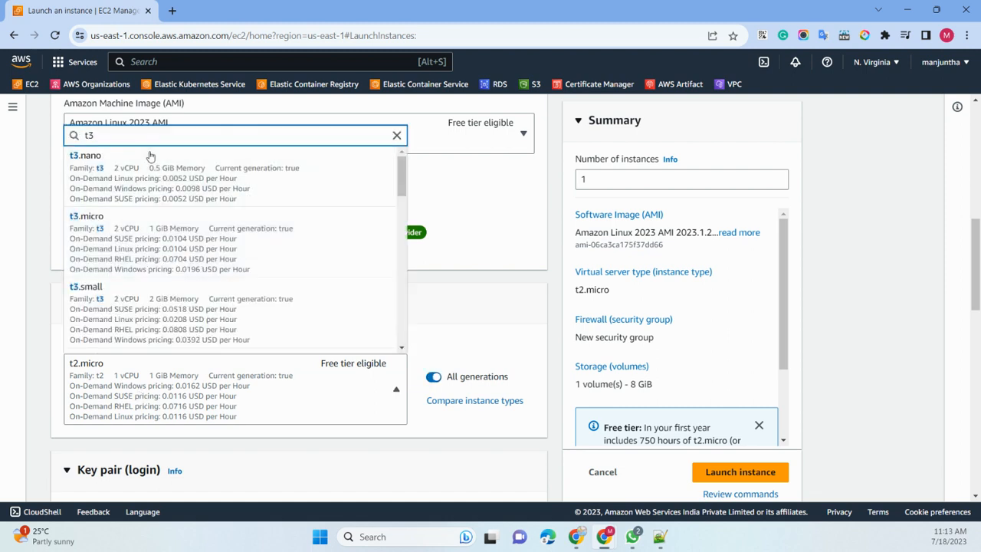
click(140, 246)
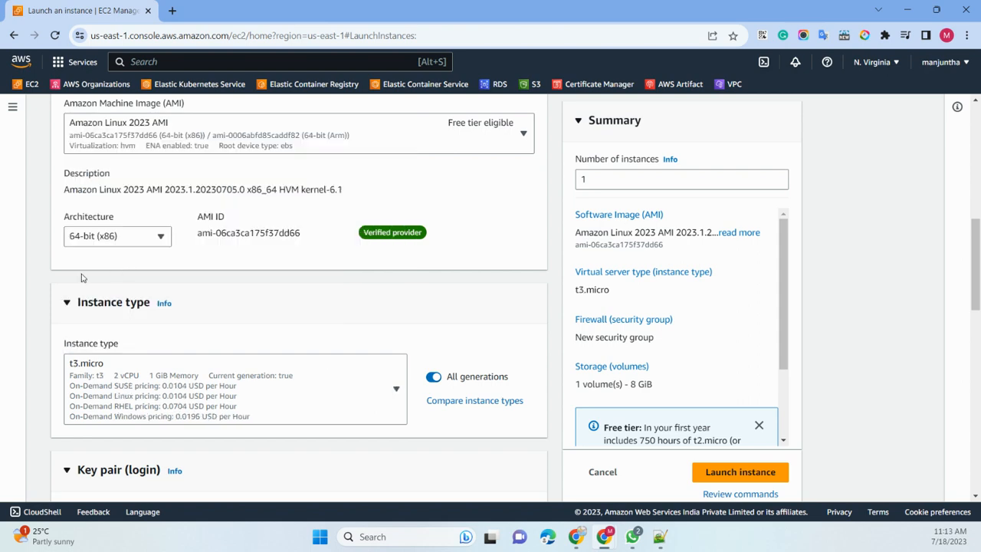
- Choose to proceed without a key pair for the instance login
scroll(29, 233, down, 3)
click(116, 314)
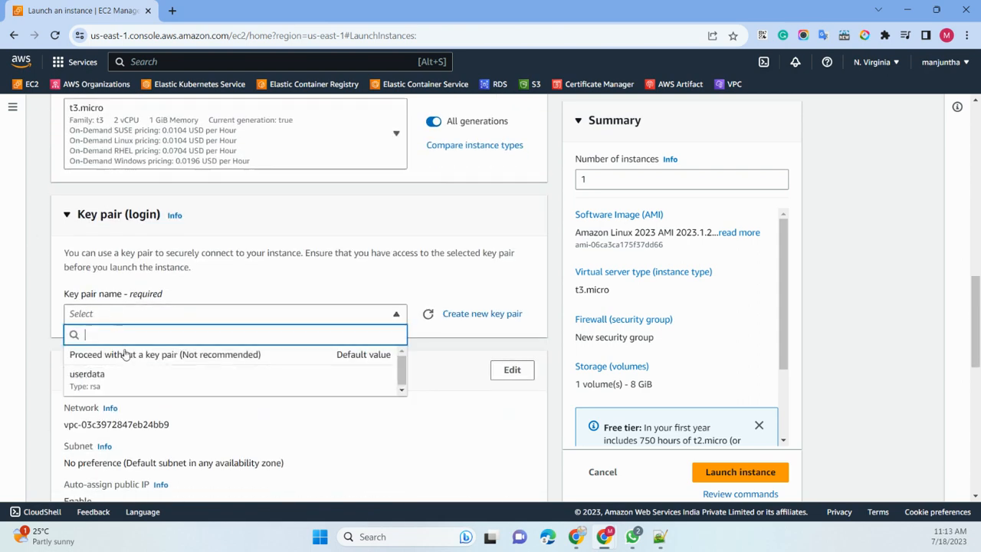
click(128, 356)
- Assign the existing default security group to the instance in the network settings
scroll(198, 328, down, 5)
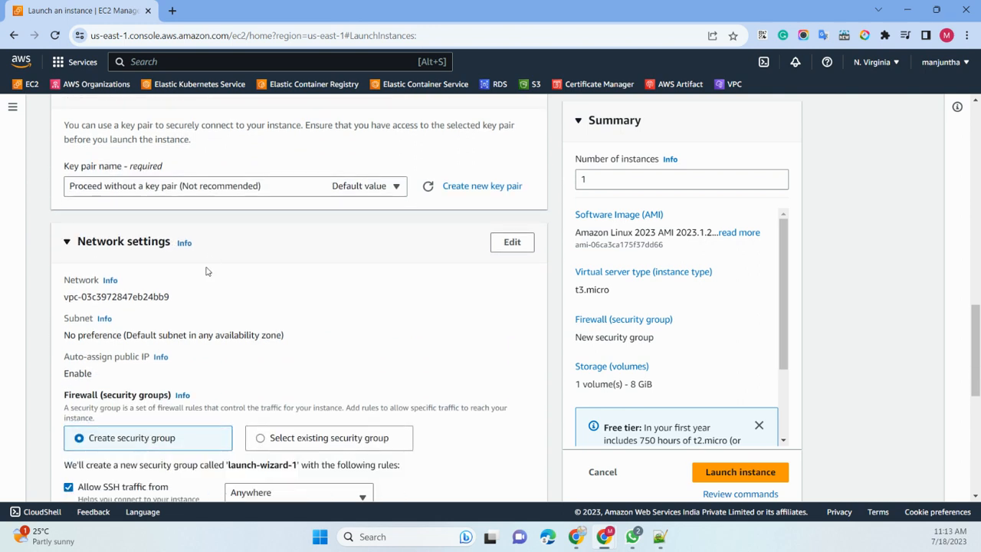
scroll(93, 165, up, 1)
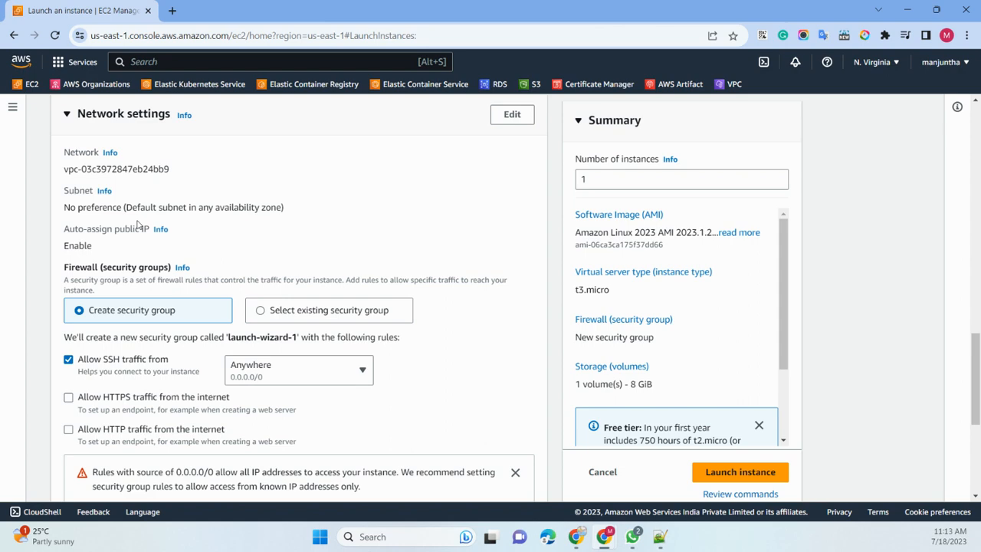
click(268, 310)
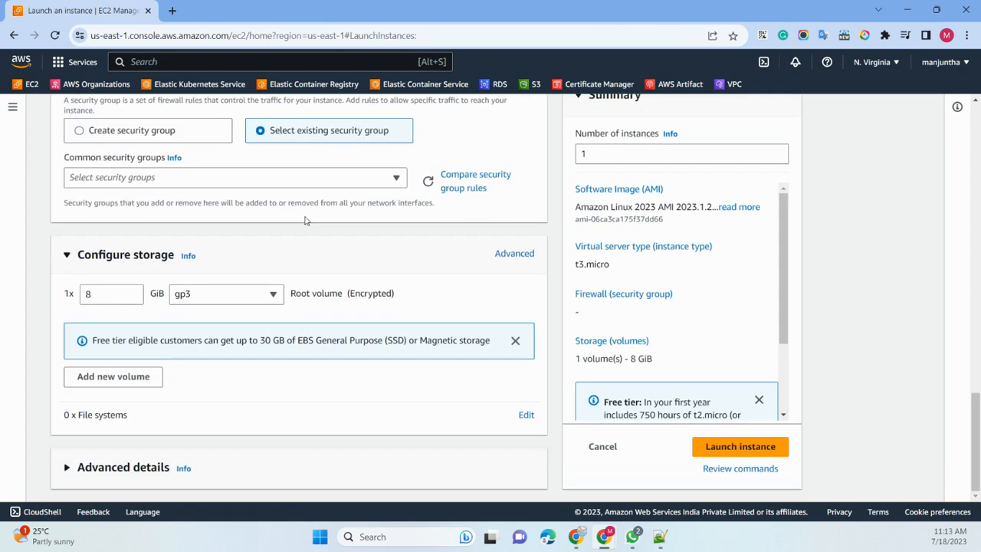
click(228, 181)
click(170, 224)
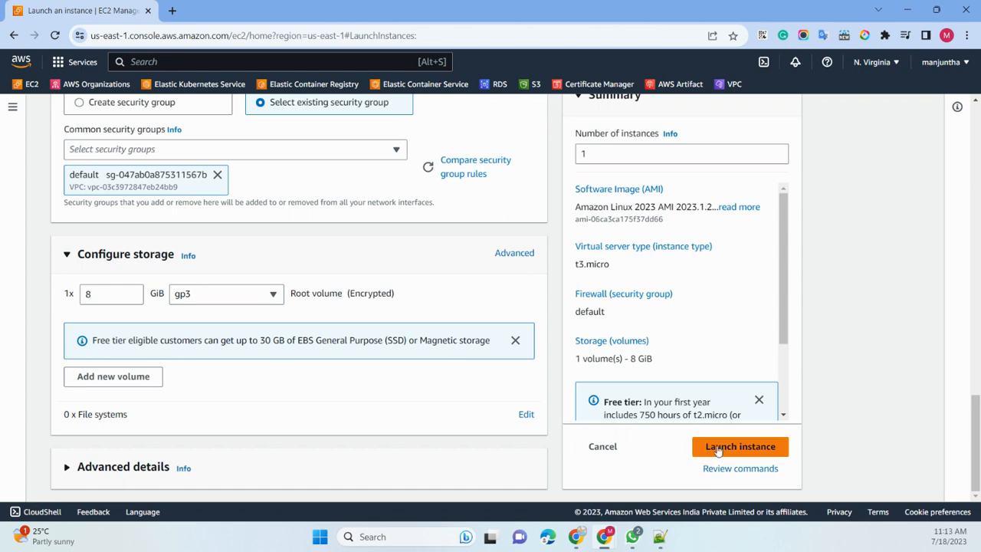
- Launch the instance, refresh the list of all instances and select tutorial-volumes
click(718, 449)
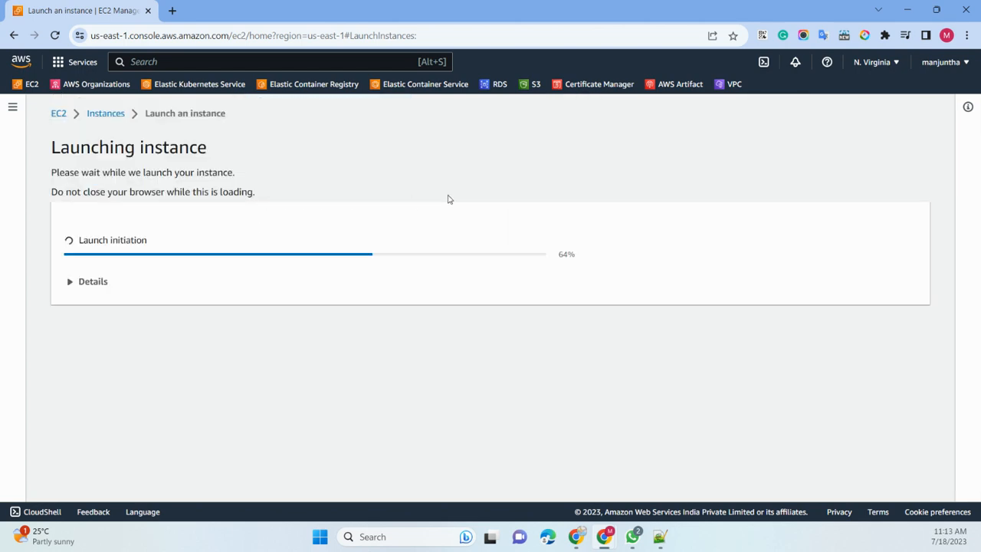
scroll(772, 417, down, 3)
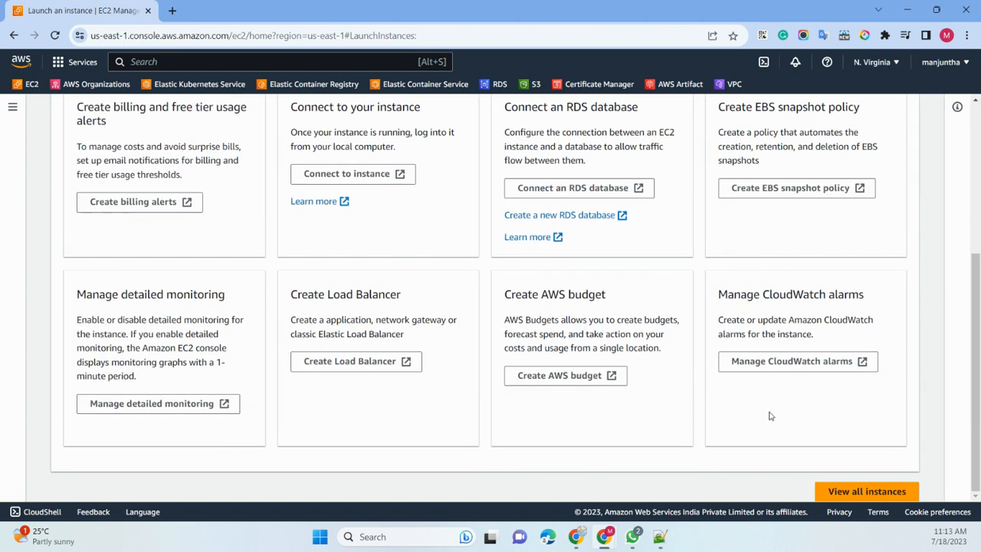
click(853, 495)
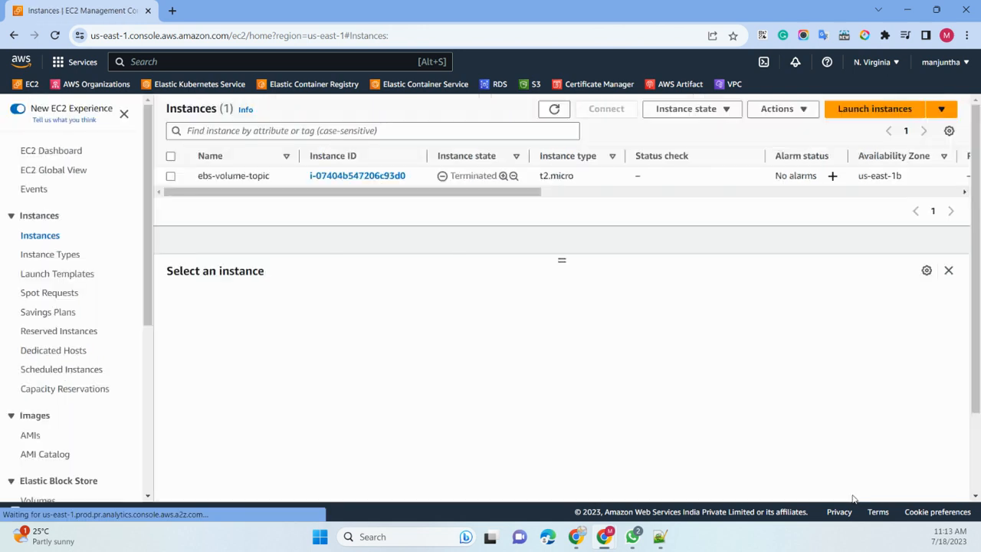
double_click(555, 110)
click(555, 109)
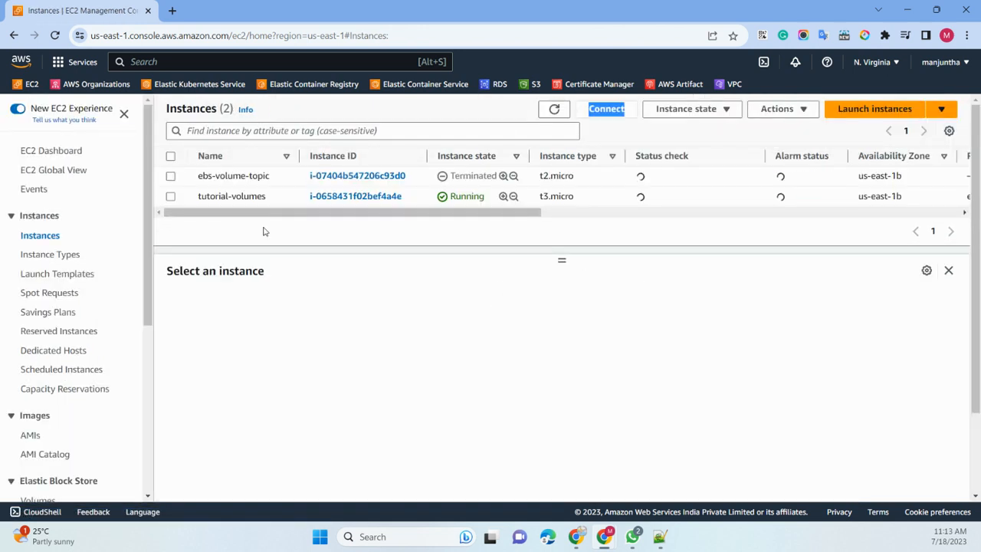
click(170, 197)
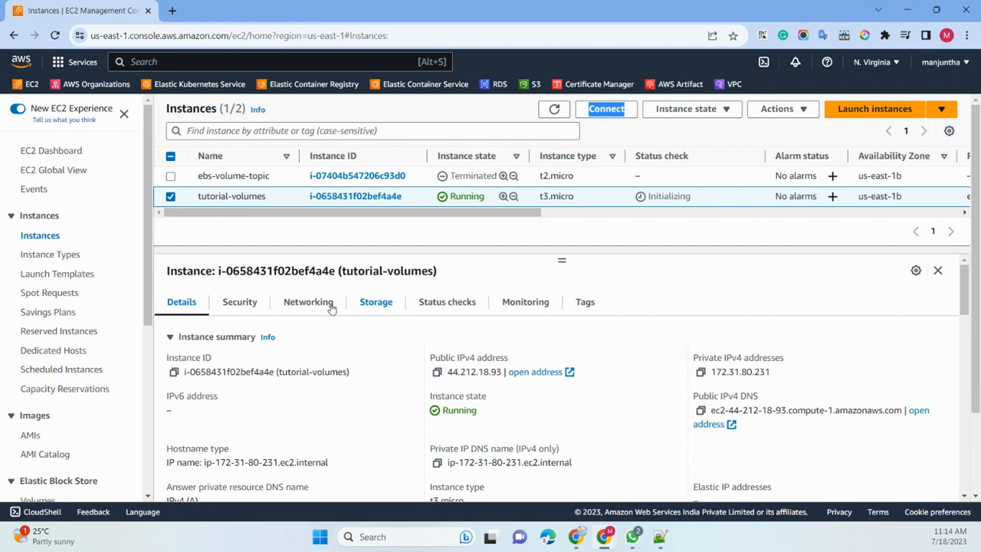
scroll(83, 302, down, 3)
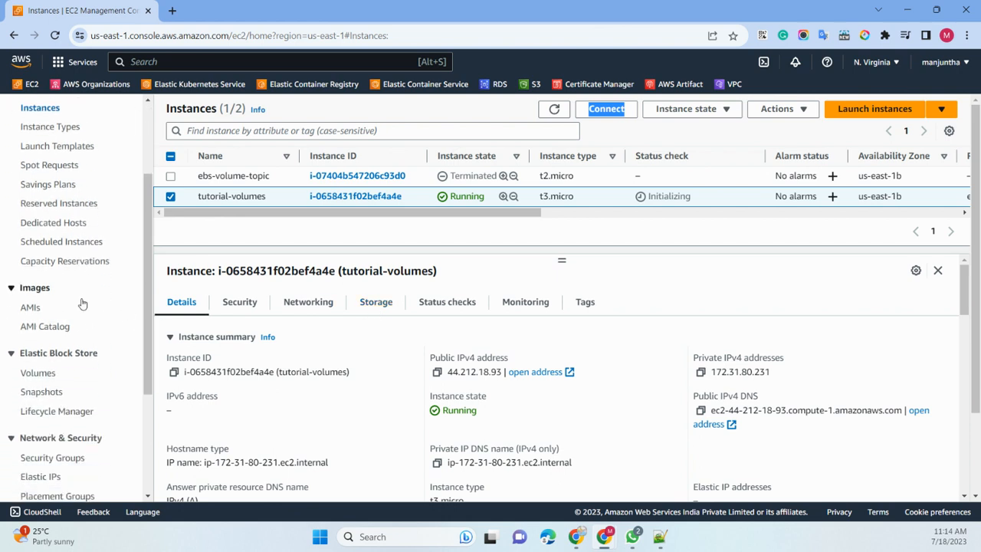
click(38, 374)
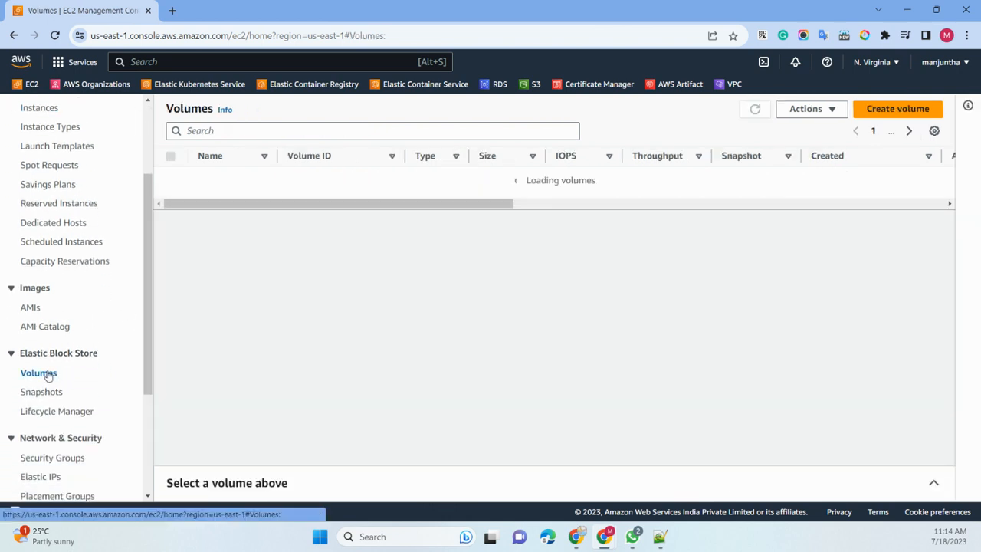
click(891, 108)
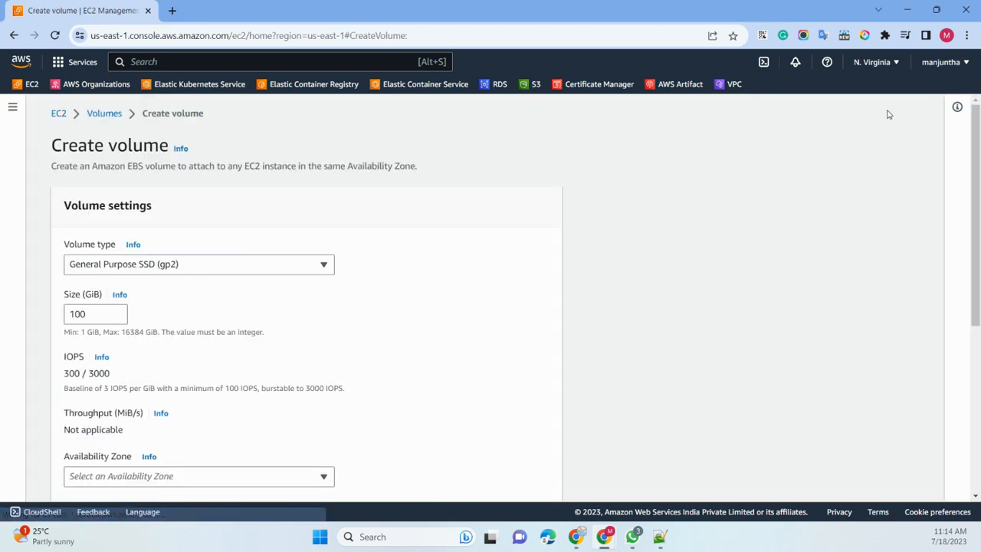
- Return to the running instances and examine the availability zone of tutorial-volumes
click(59, 115)
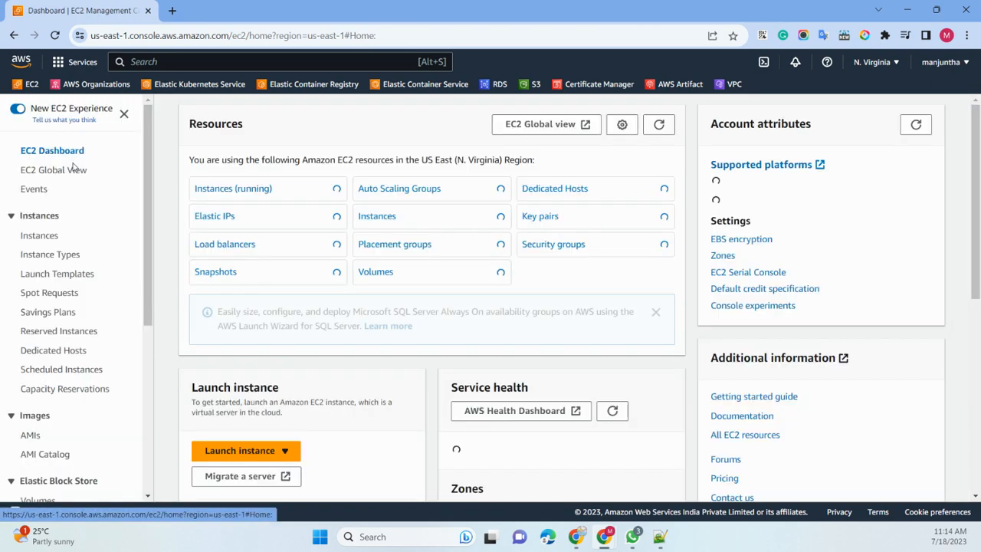
click(230, 191)
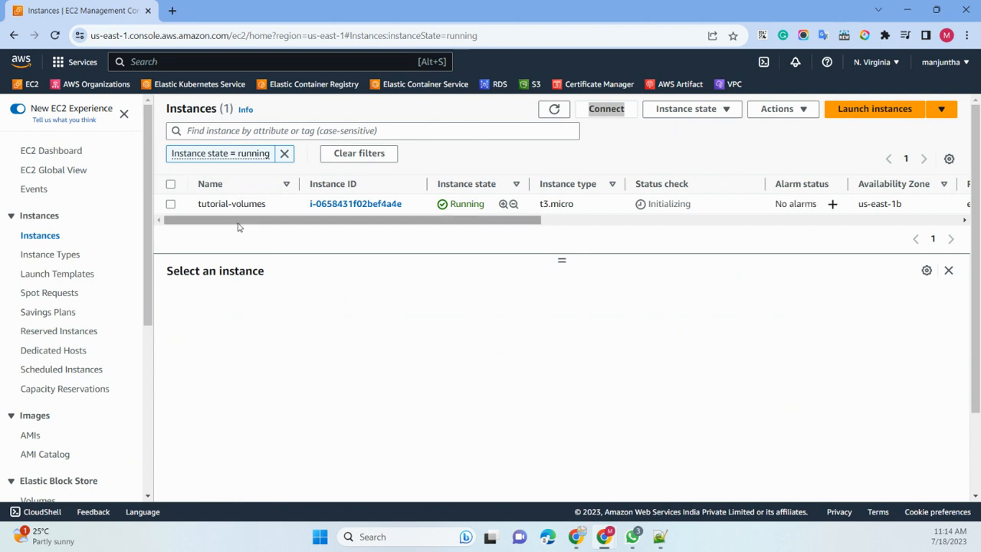
click(171, 205)
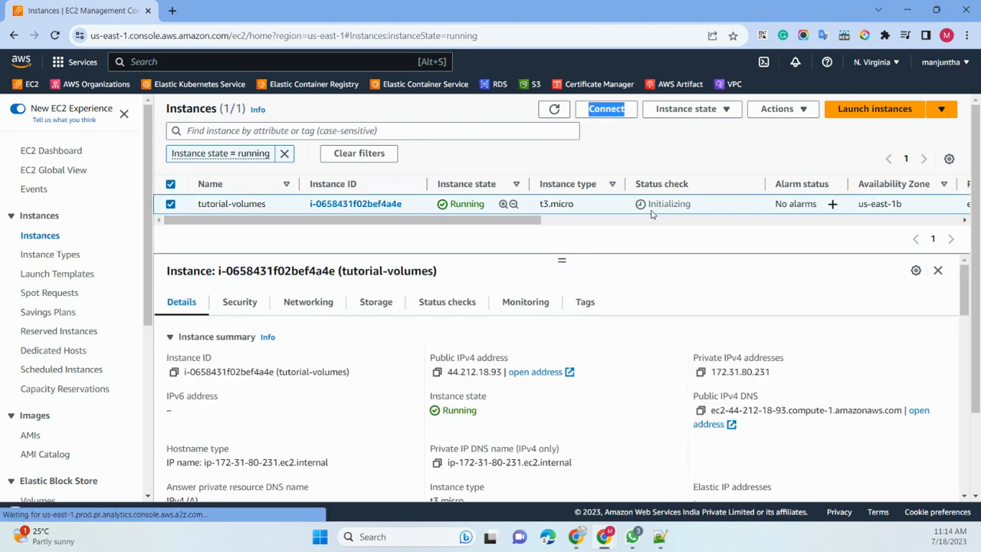
- Start creating a new EBS volume and set its size to 8 GiB
scroll(38, 308, down, 3)
click(38, 309)
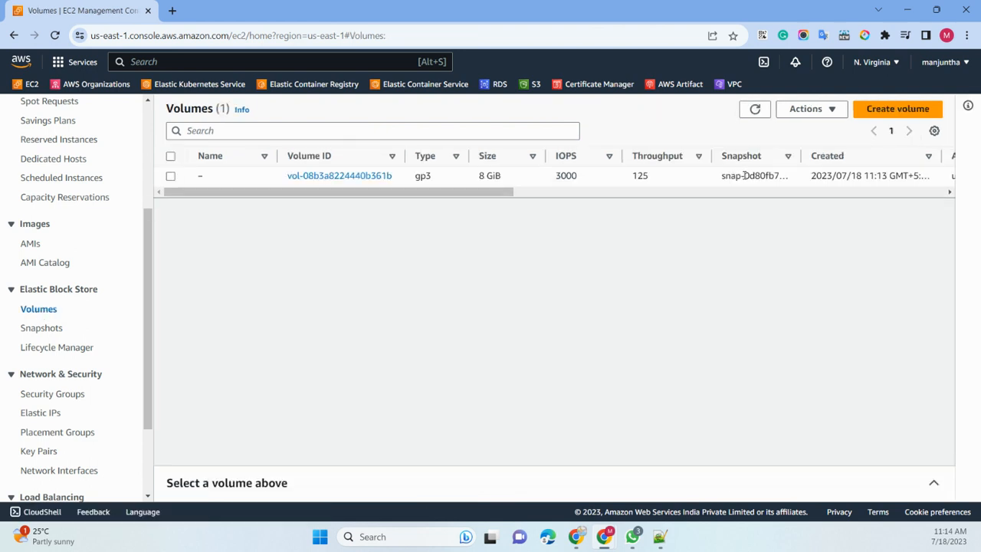
click(895, 109)
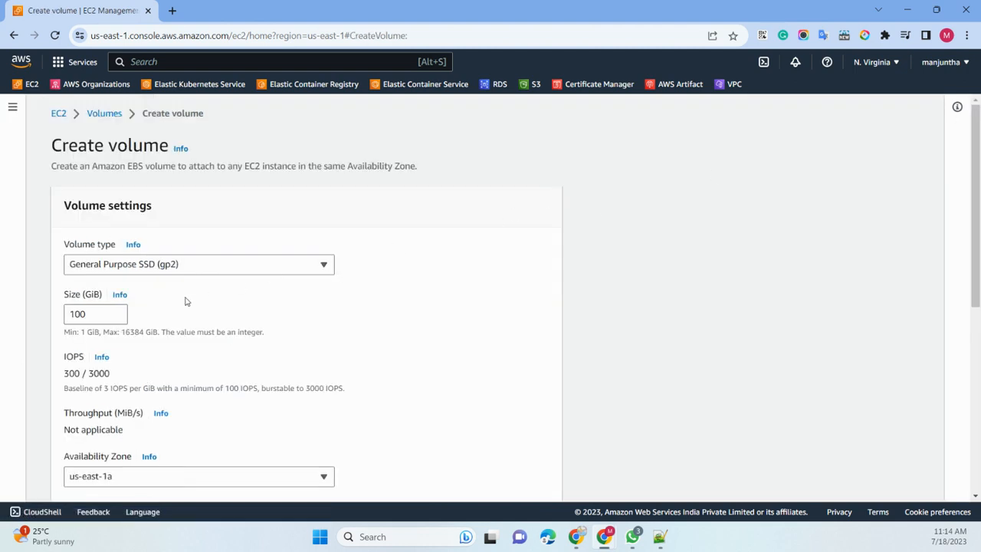
click(88, 311)
key(BackSpace)
key(BackSpace)
key(BackSpace)
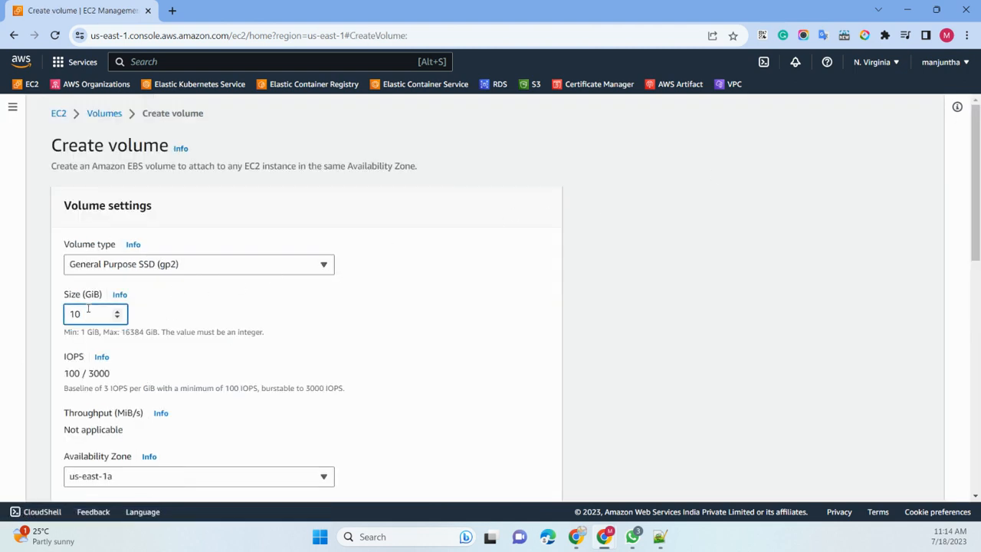
text(8)
- Set the new volume's availability zone to us-east-1b
scroll(335, 323, down, 1)
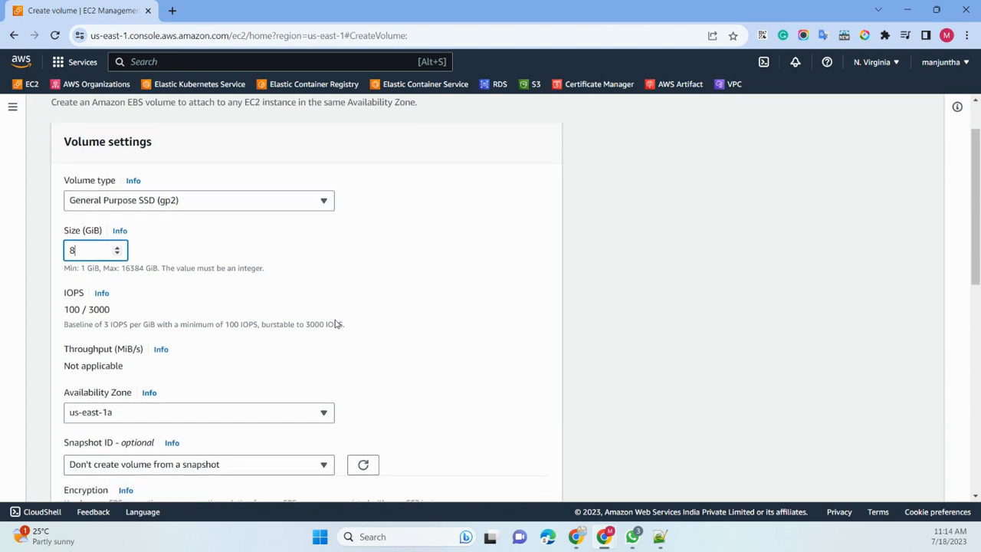
scroll(307, 322, down, 2)
click(142, 290)
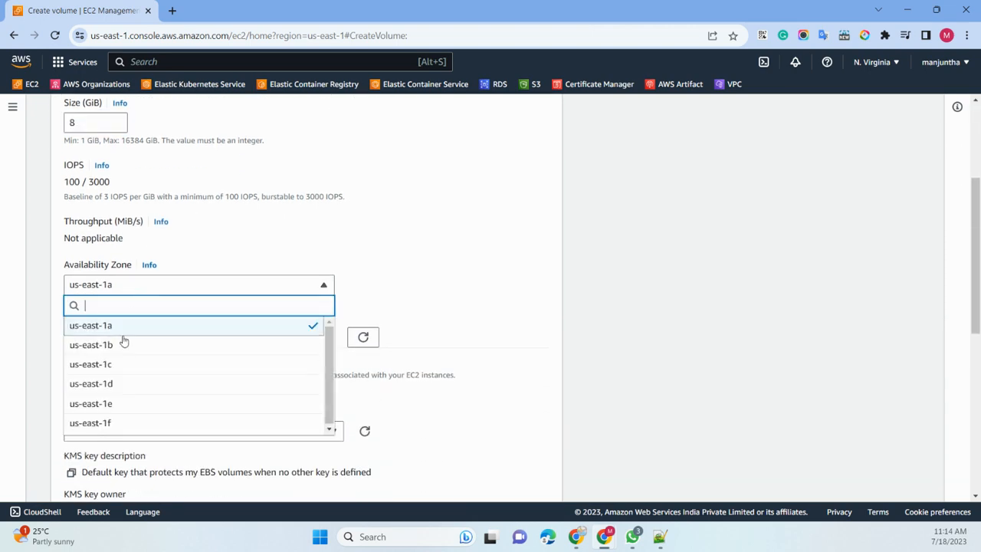
click(127, 342)
- Create the volume with the remaining default settings and refresh the volumes list
scroll(458, 230, down, 3)
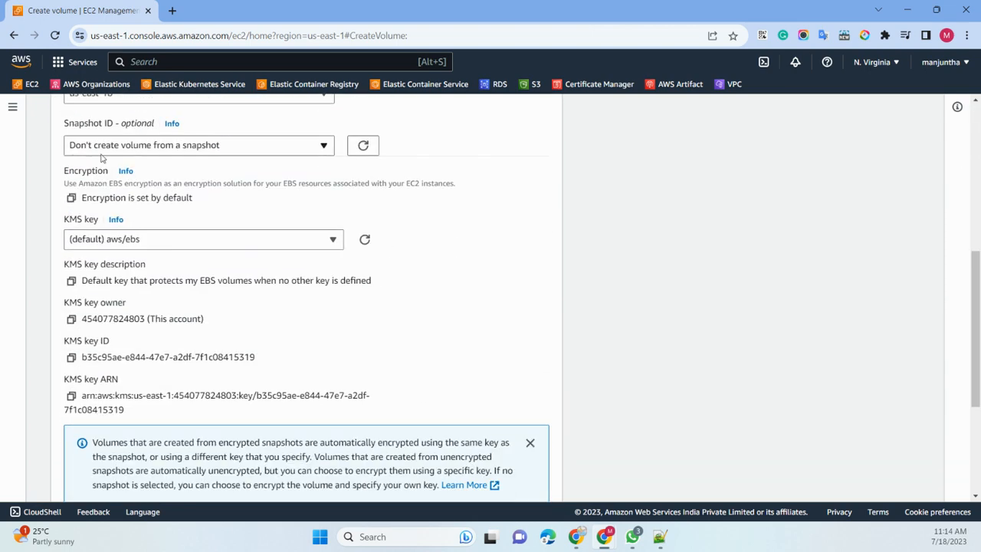
scroll(135, 314, down, 3)
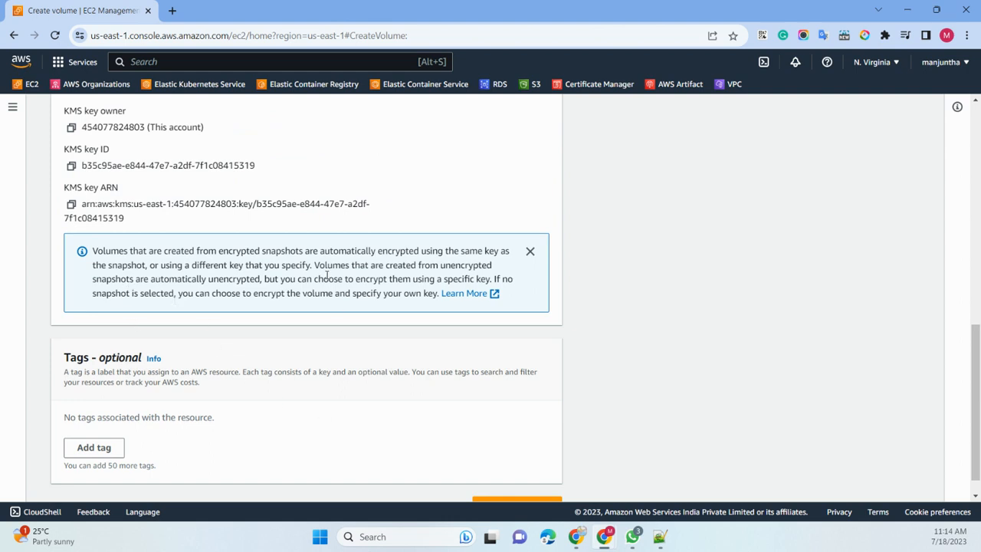
scroll(328, 275, down, 1)
click(518, 478)
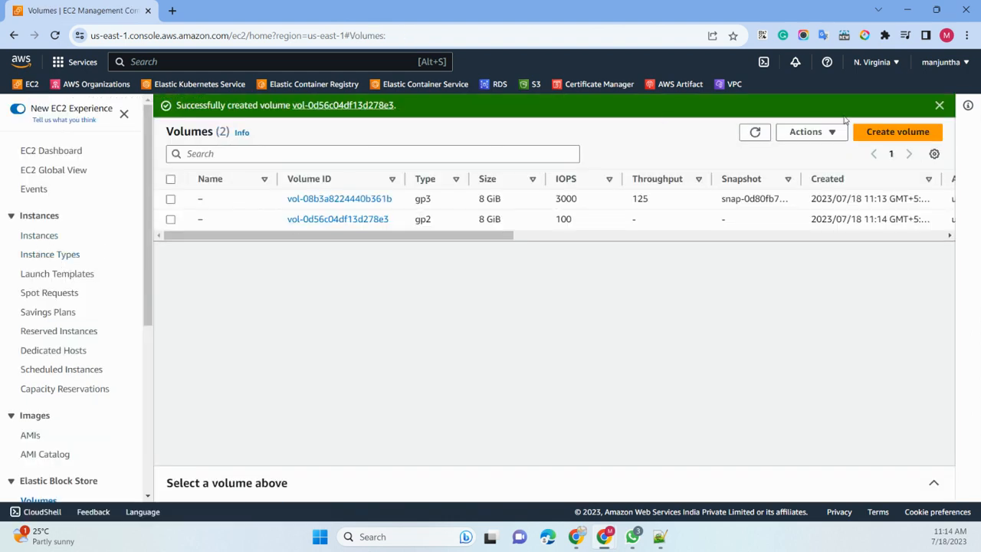
click(755, 132)
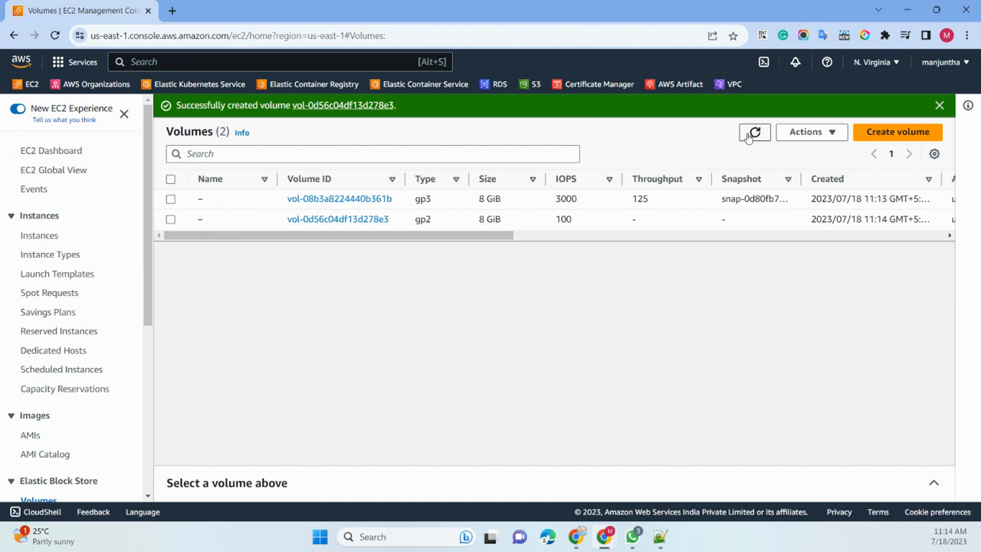
- Select the new gp2 volume and look through the actions available for it
click(170, 219)
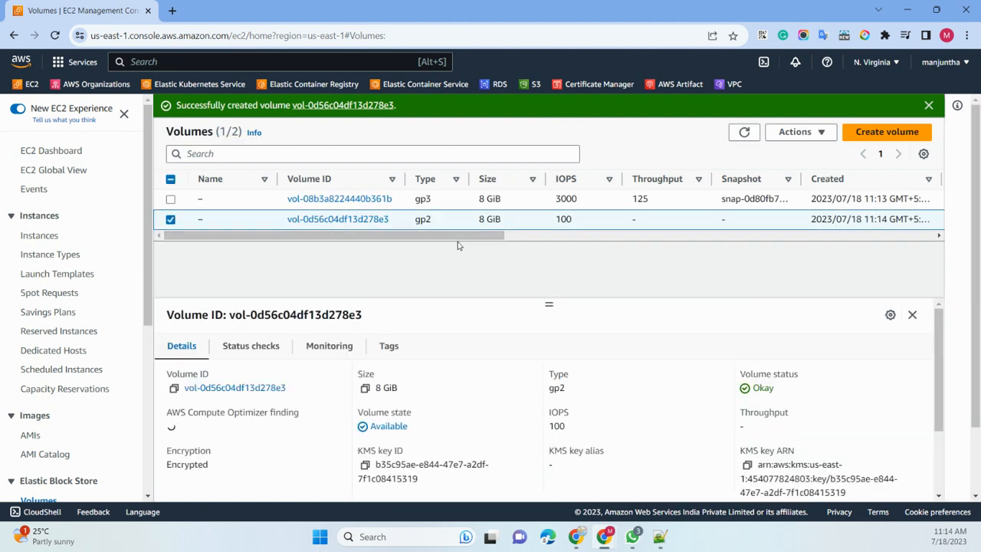
click(795, 132)
click(606, 266)
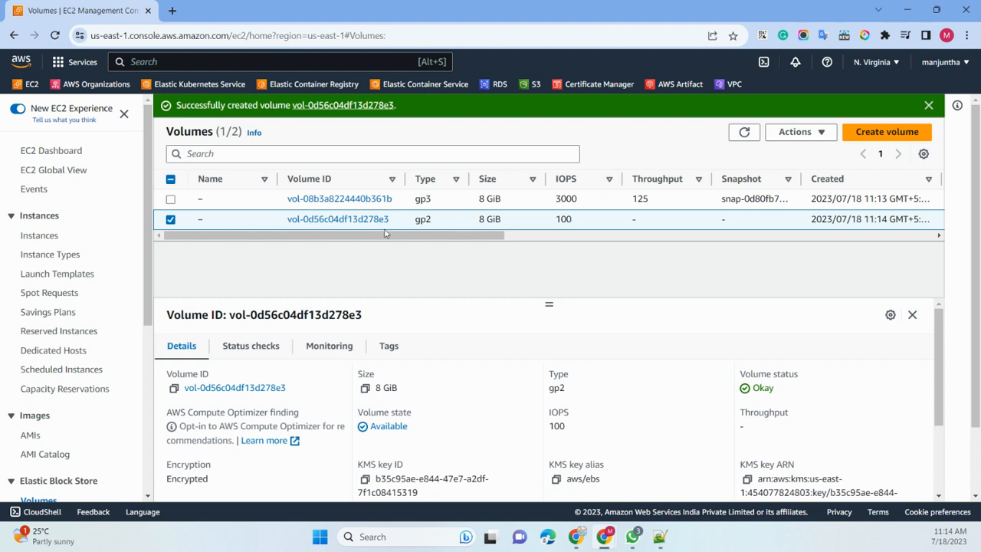
- Start attaching the new gp2 volume and choose i-0658431f02bef4a4e as the target instance
click(797, 136)
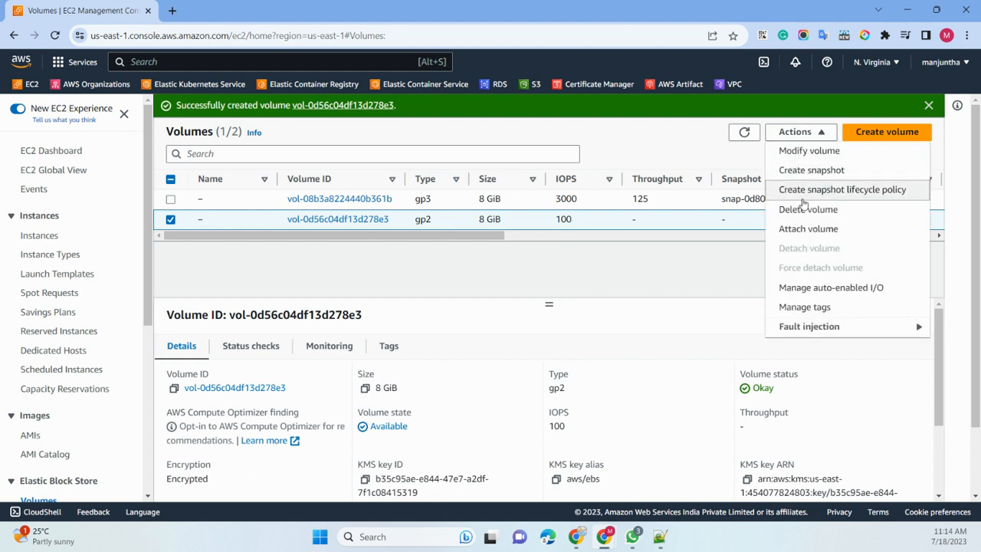
click(809, 228)
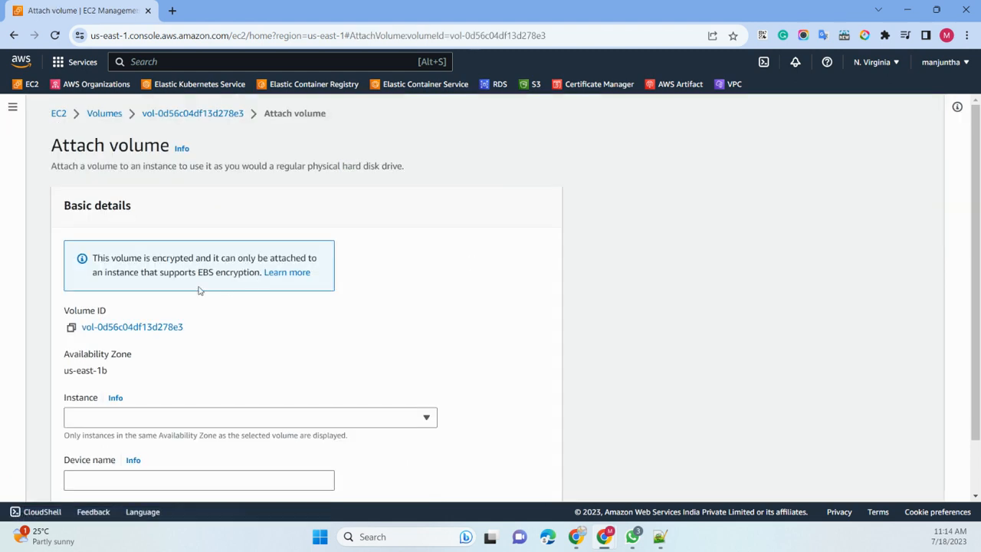
click(170, 420)
click(161, 395)
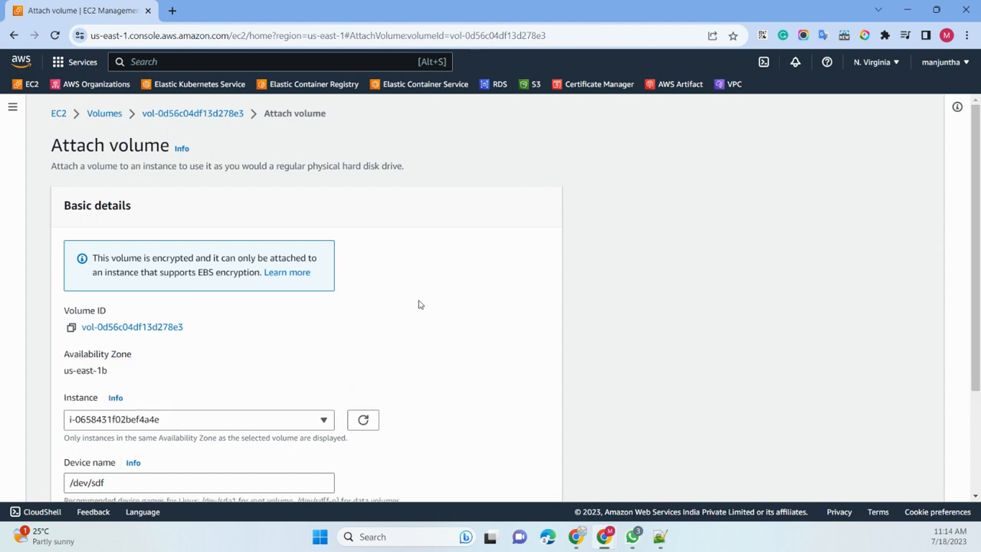
- Review the device name and the Linux device renaming note, and attach the volume as /dev/sdf
scroll(419, 302, down, 2)
drag(137, 351, 46, 346)
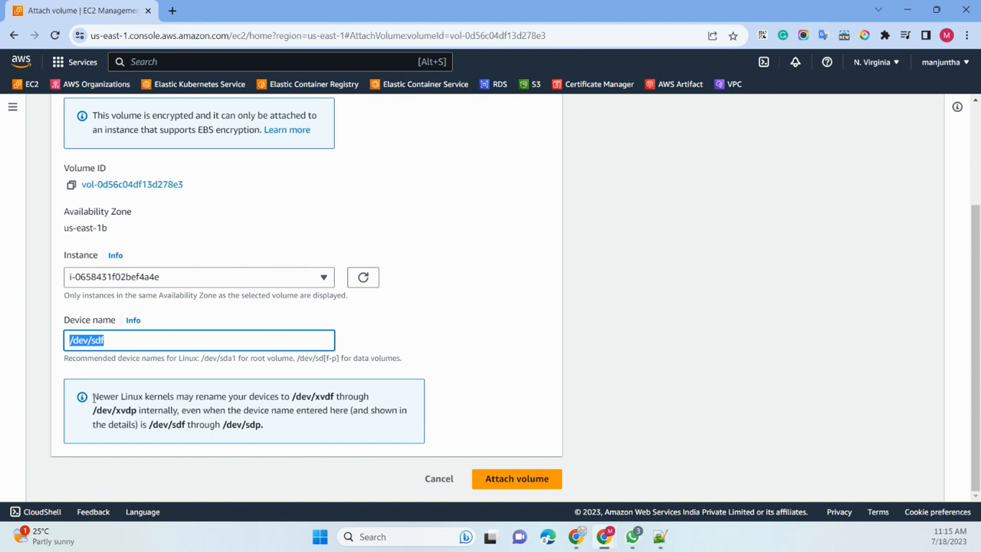
drag(92, 396, 183, 431)
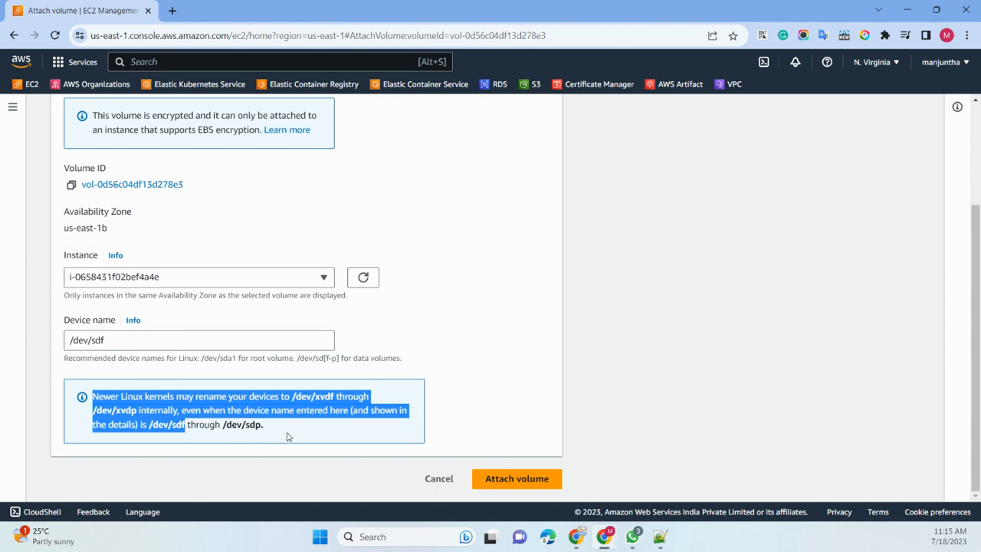
click(188, 397)
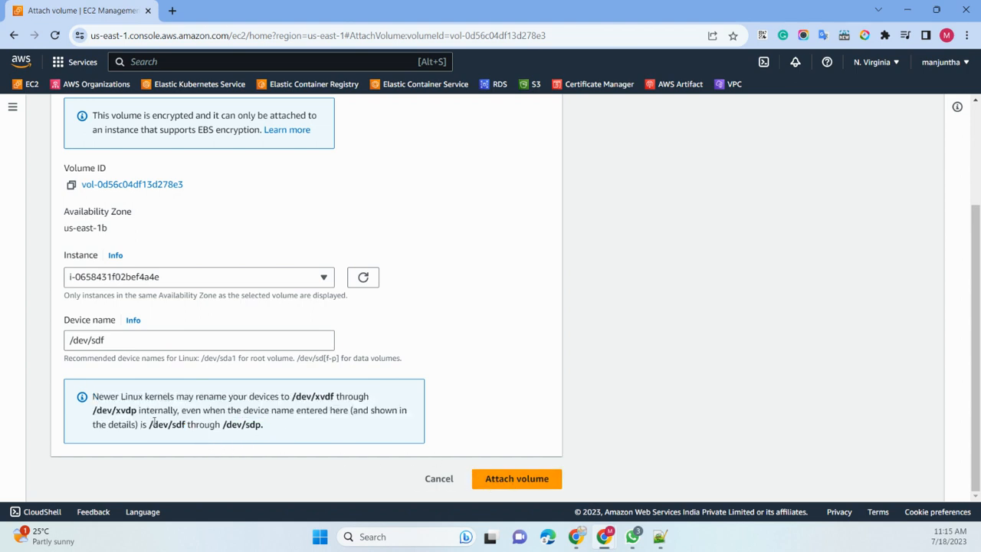
drag(149, 424, 295, 435)
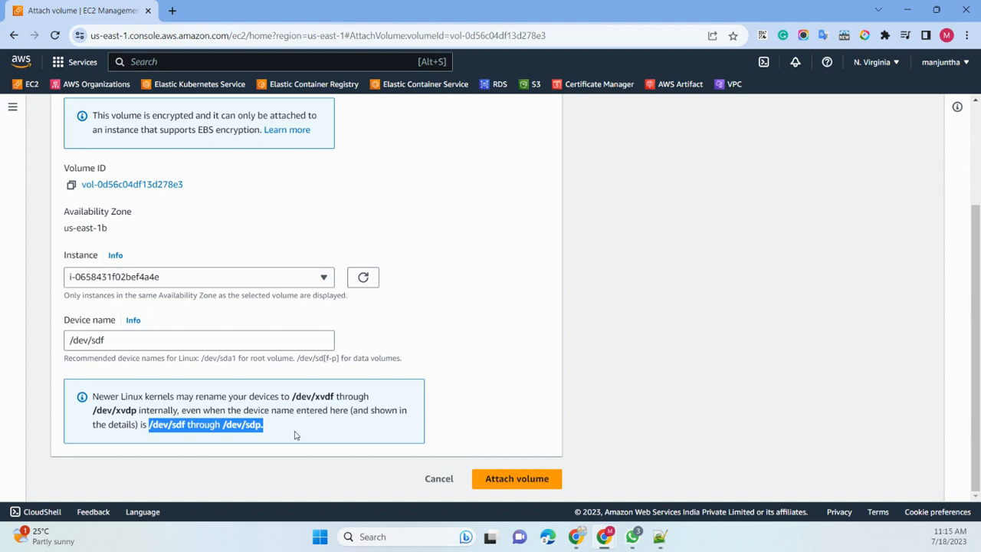
drag(294, 397, 367, 397)
click(344, 453)
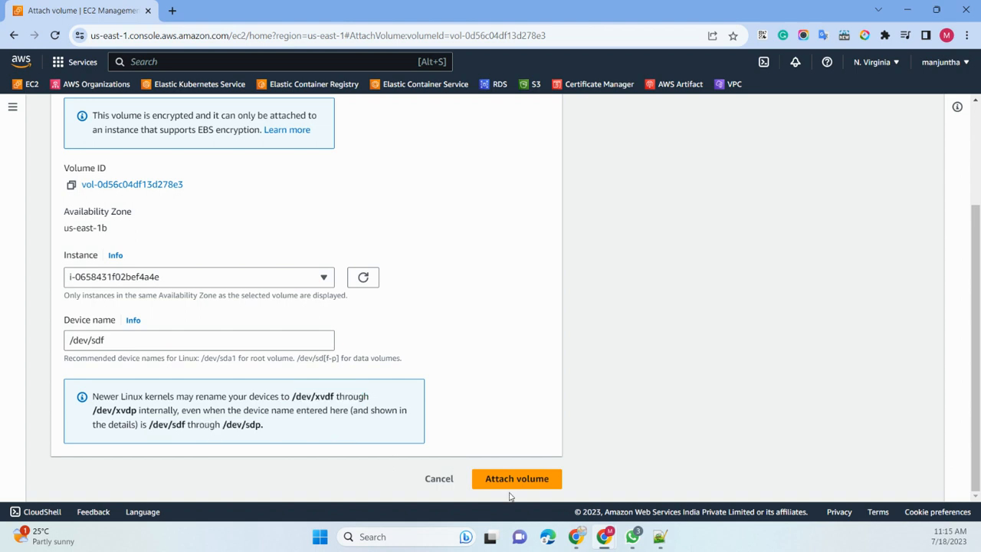
click(517, 479)
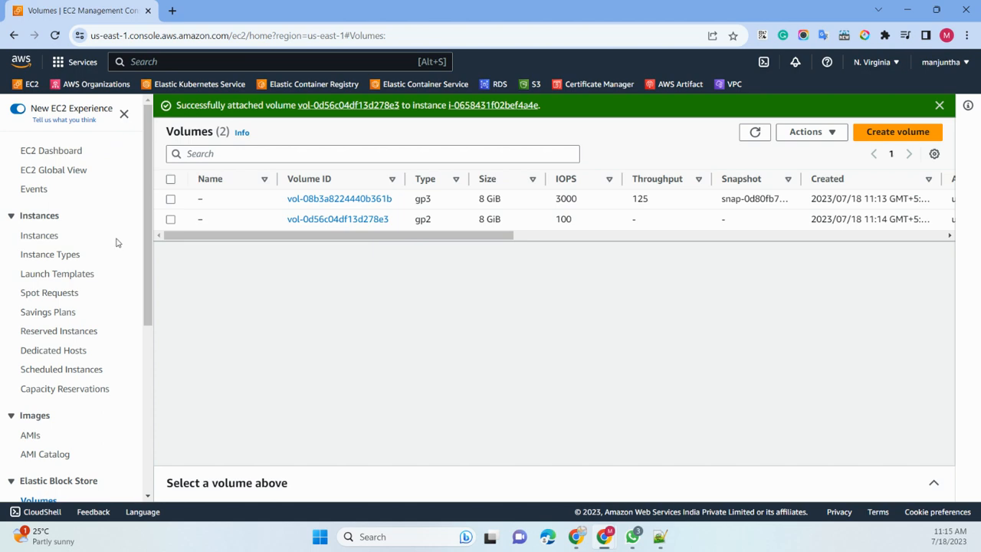
- Refresh the instances list and examine the root device and block devices in the tutorial-volumes instance's storage details
click(40, 237)
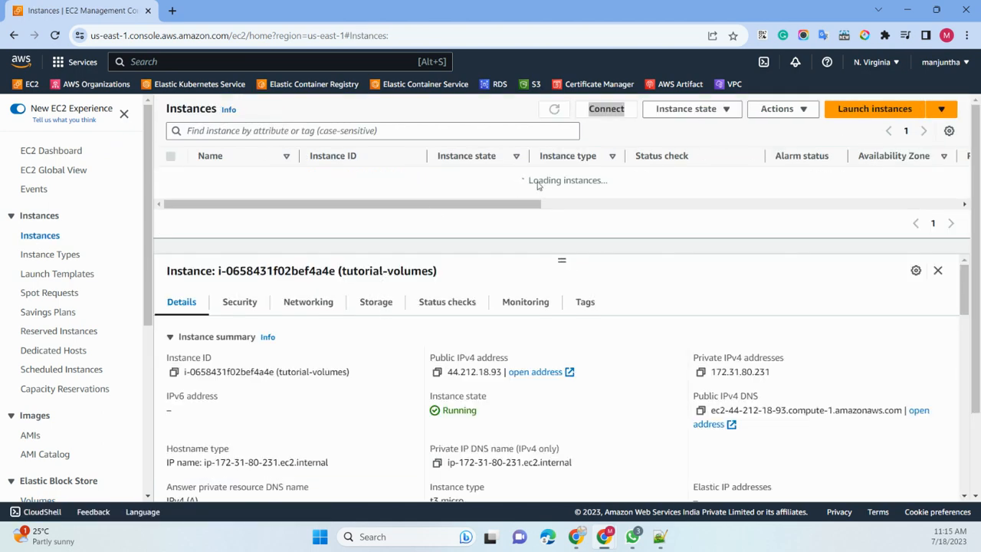
click(558, 115)
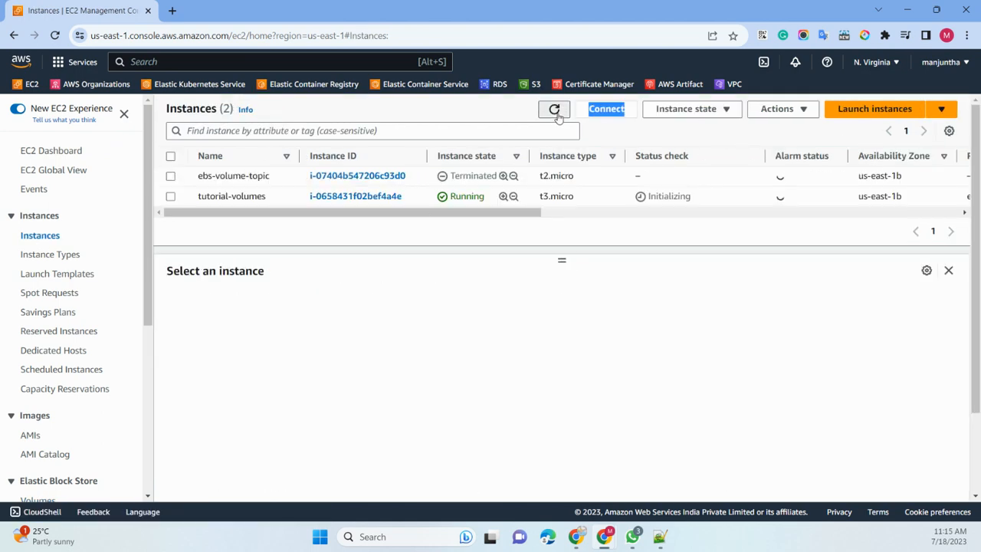
click(171, 197)
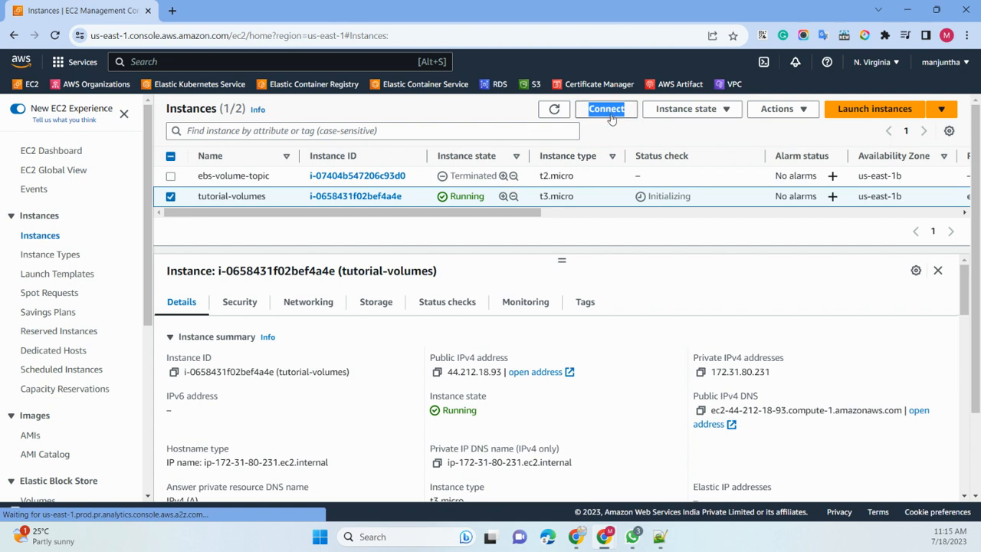
click(375, 303)
scroll(387, 368, down, 5)
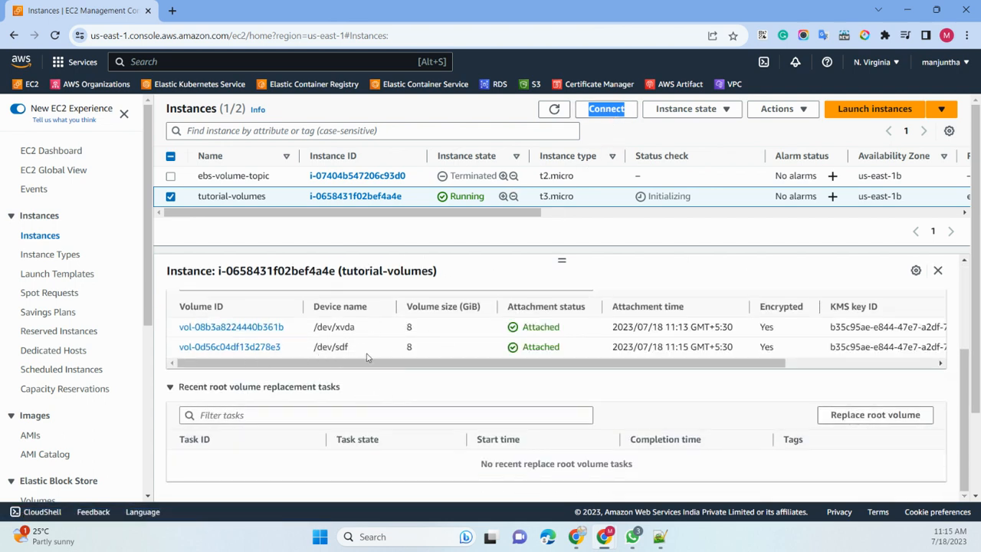
scroll(357, 359, up, 3)
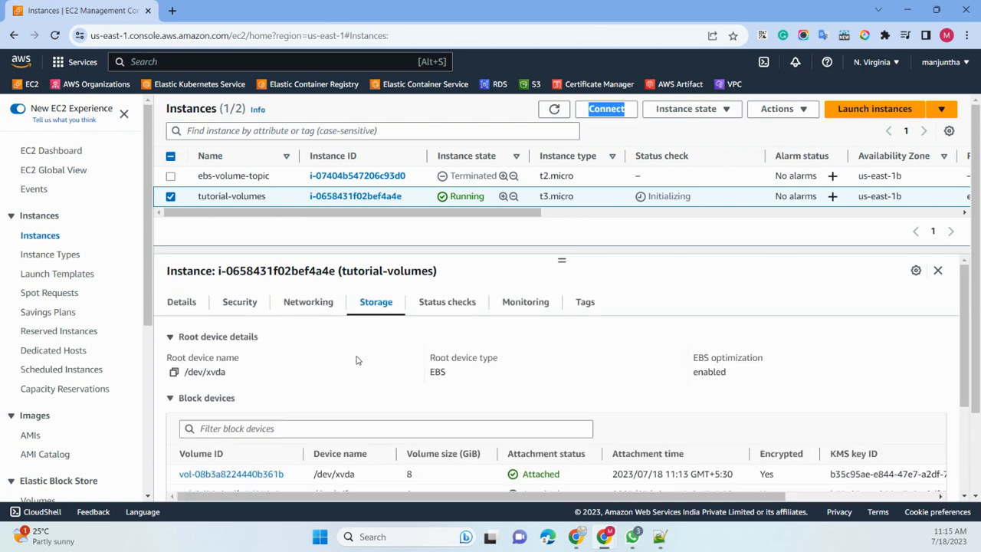
drag(238, 377, 185, 379)
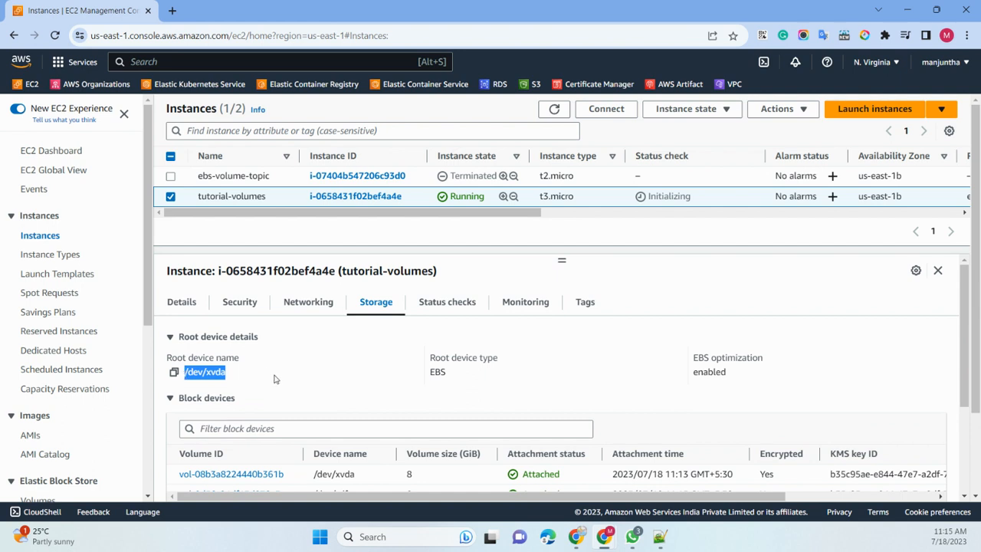
scroll(360, 368, down, 2)
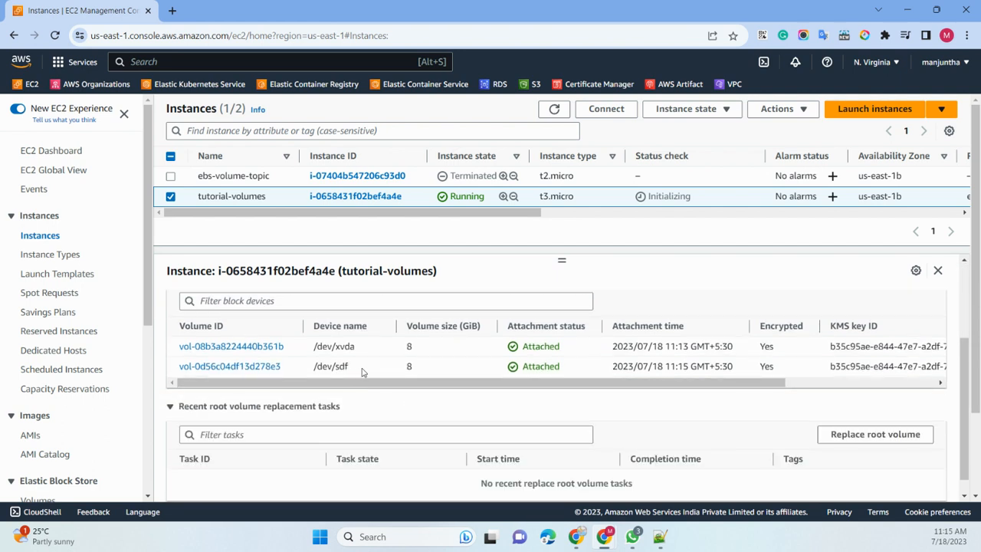
scroll(361, 372, up, 2)
- Connect to the tutorial-volumes instance through EC2 Instance Connect as ec2-user, and enlarge the terminal view by closing the instance information
click(607, 109)
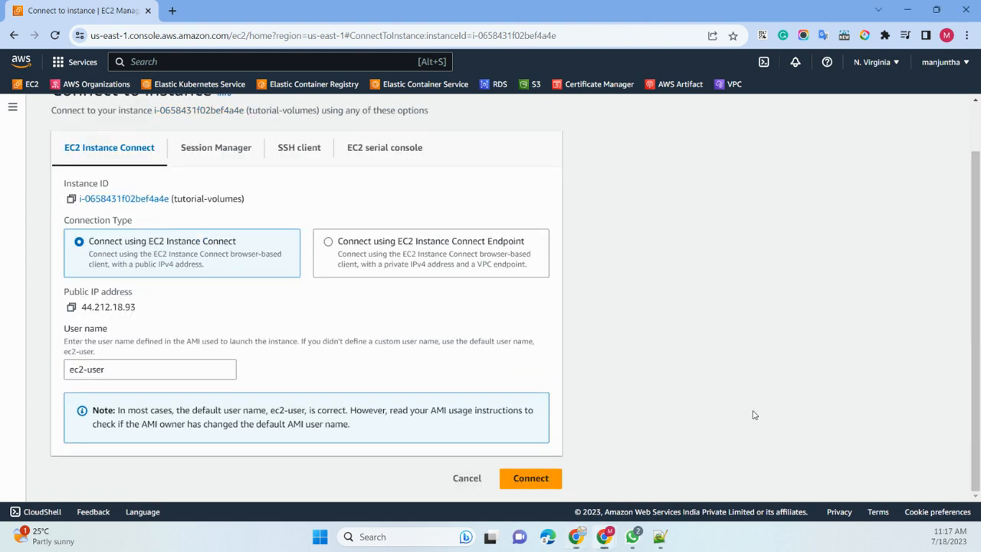
click(544, 483)
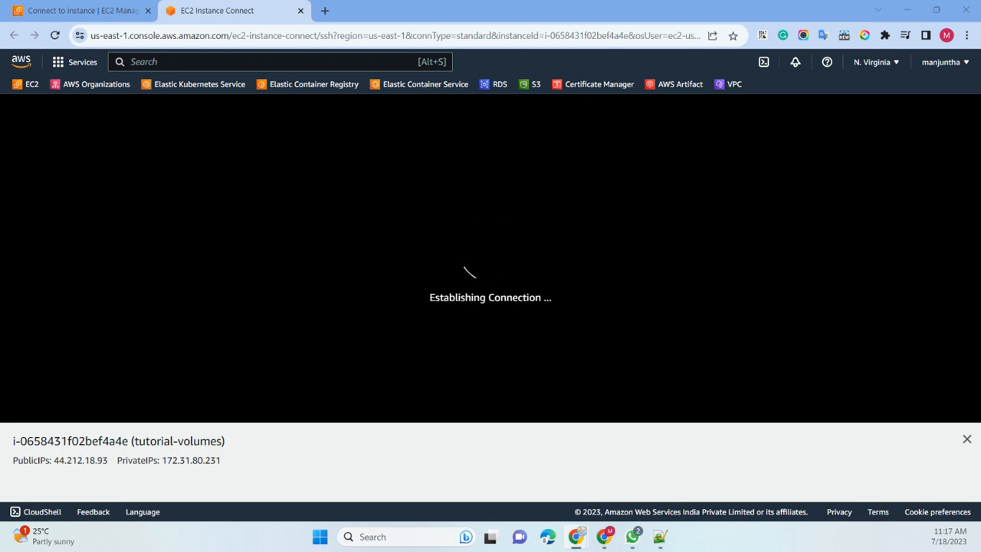
click(222, 269)
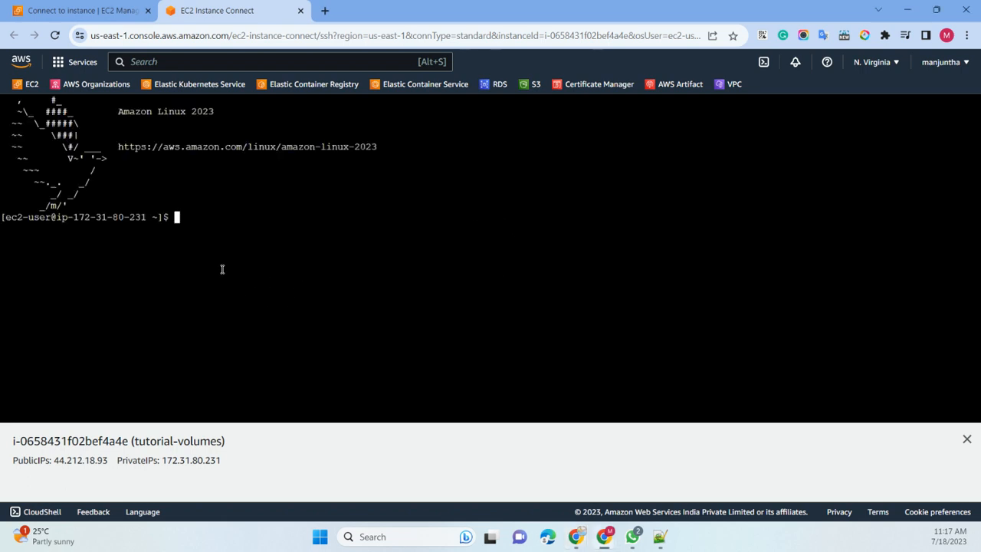
key(ctrl+plus)
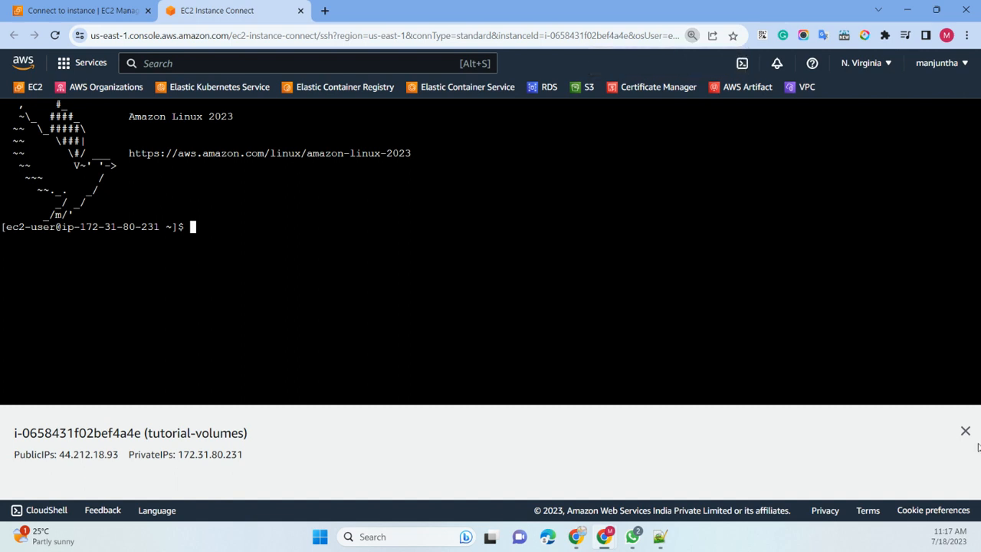
click(965, 432)
- List the instance's block devices with lsblk and examine the nvme0n1 and nvme1n1 disks
click(365, 320)
text(l)
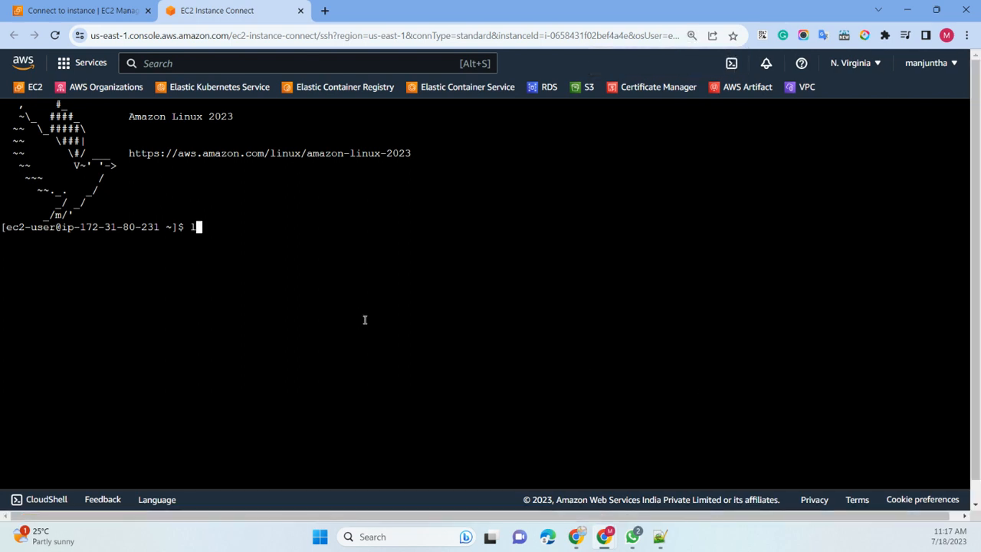
text(sblk)
key(Return)
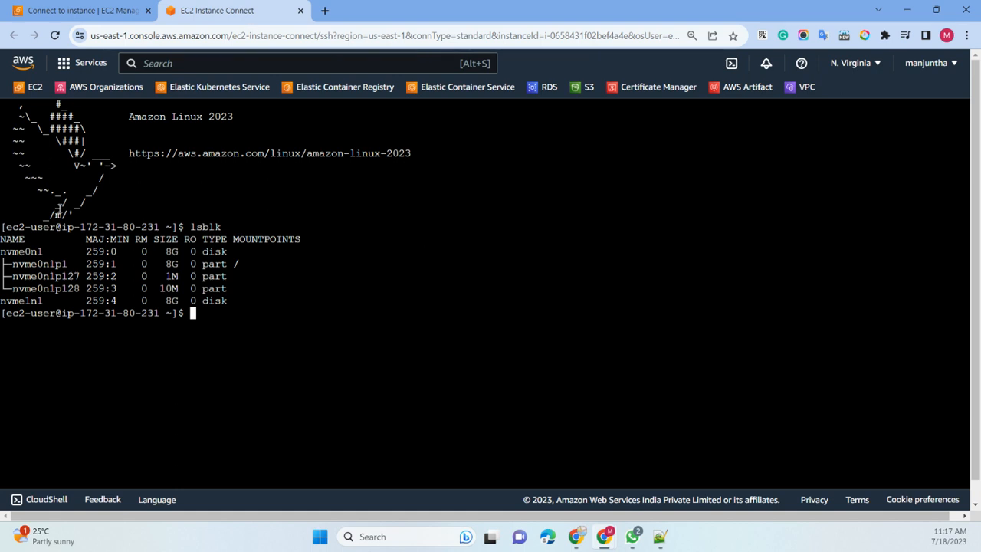
drag(0, 253, 53, 257)
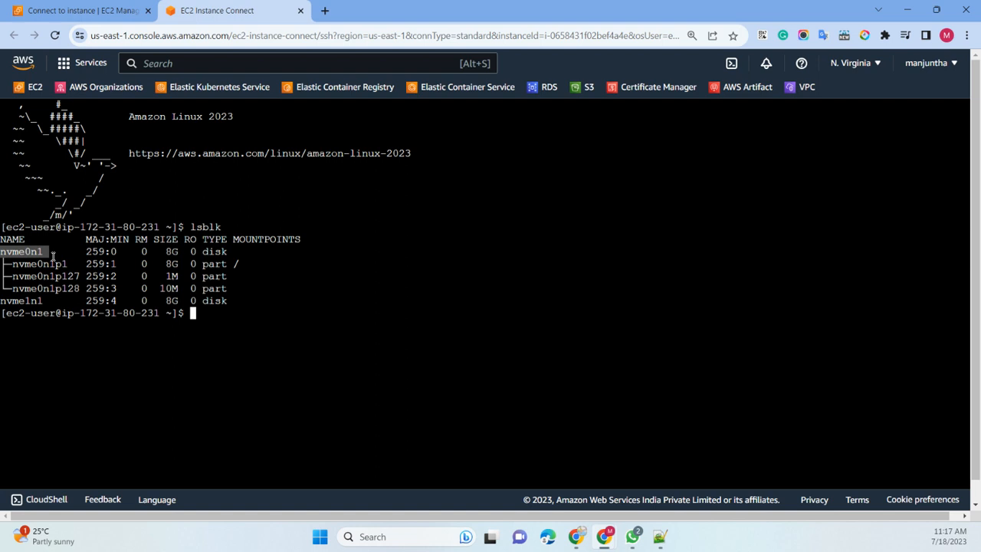
drag(53, 257, 49, 302)
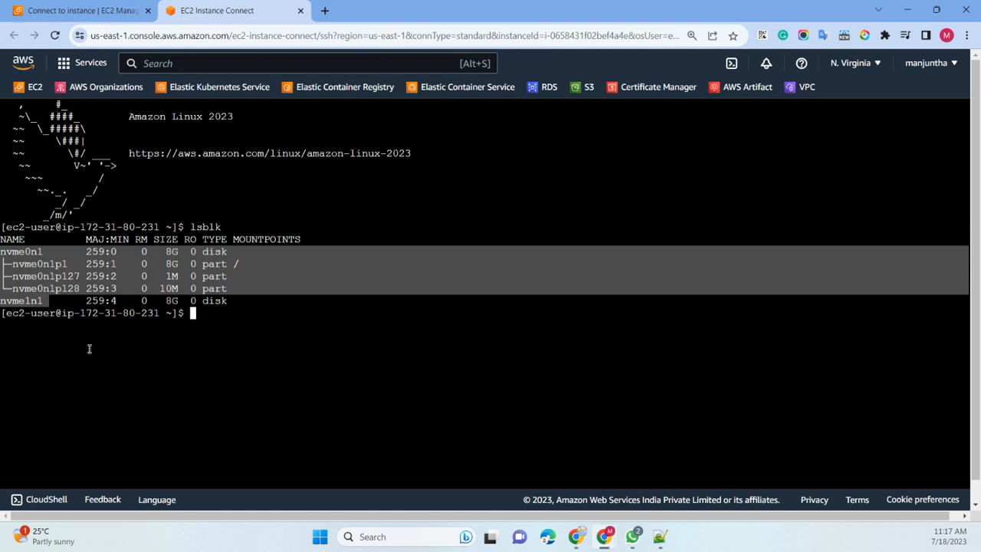
key(alt+Tab)
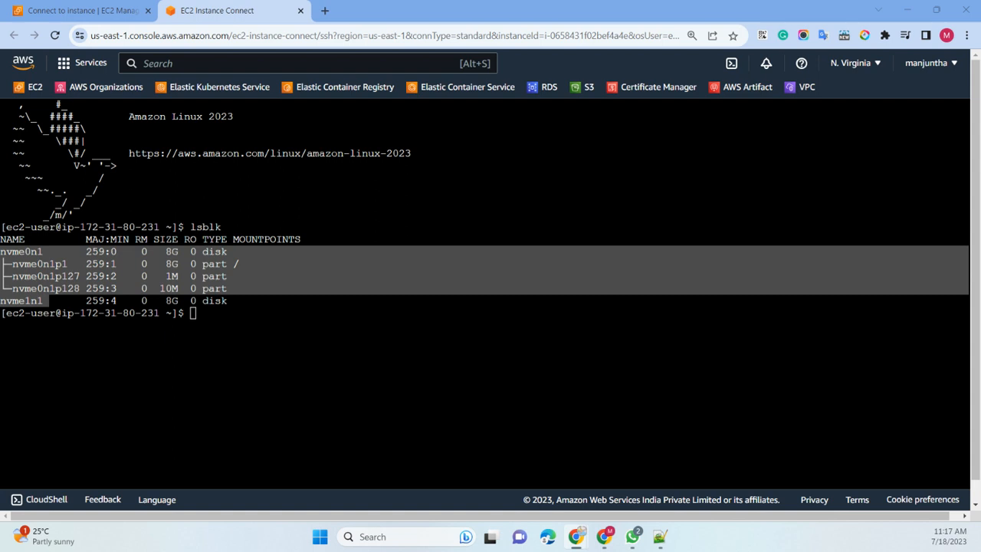
click(232, 348)
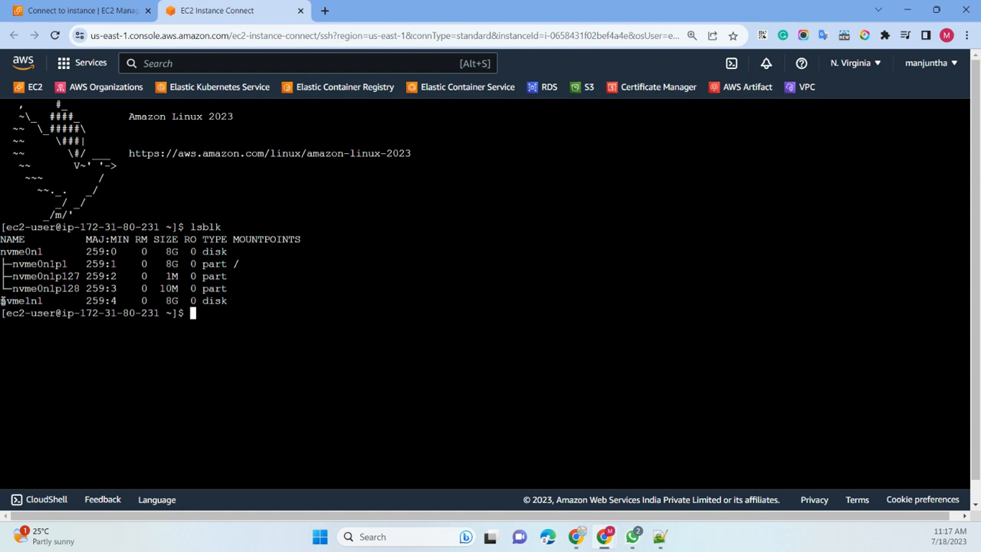
drag(2, 301, 169, 294)
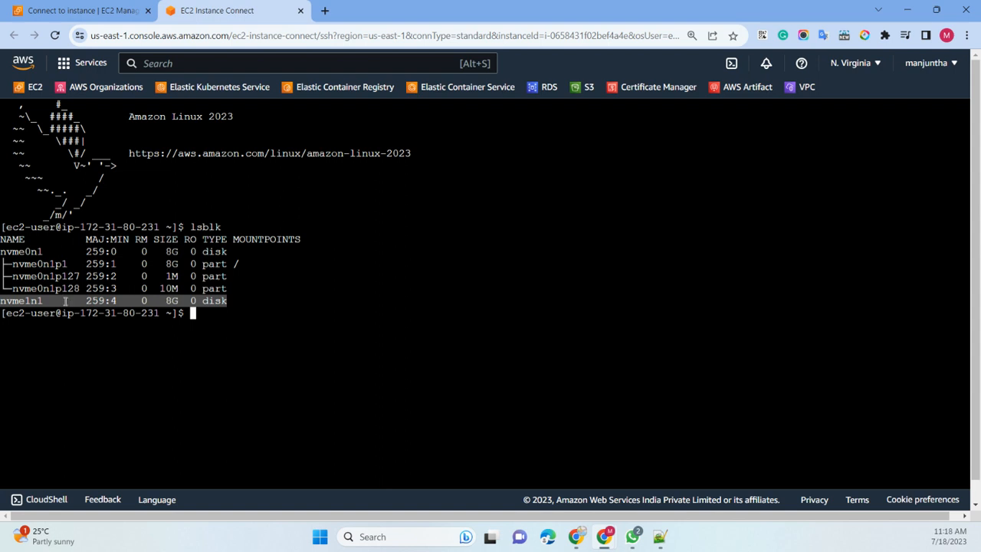
- Clear the terminal and run sudo lsblk -f to list the file systems on the block devices
key(alt+Tab)
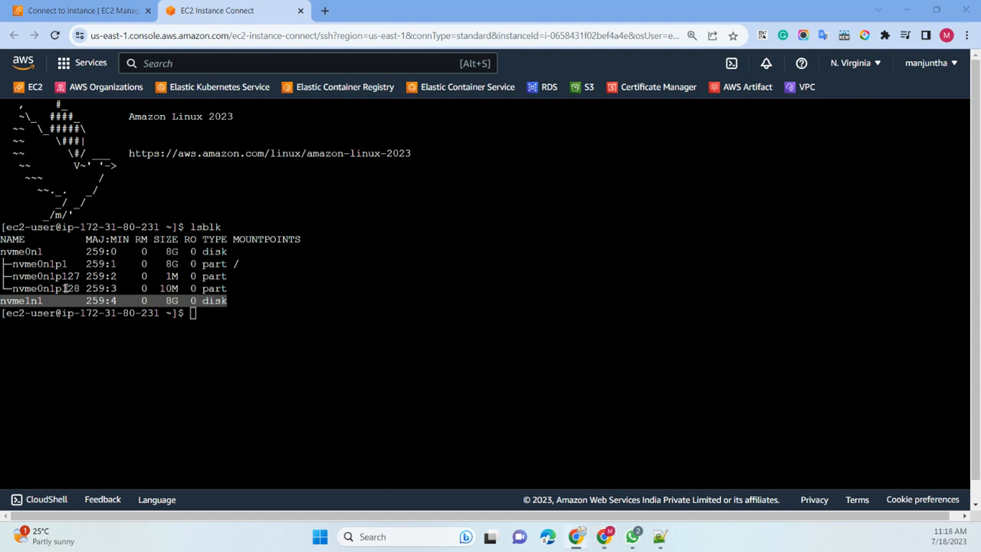
click(252, 351)
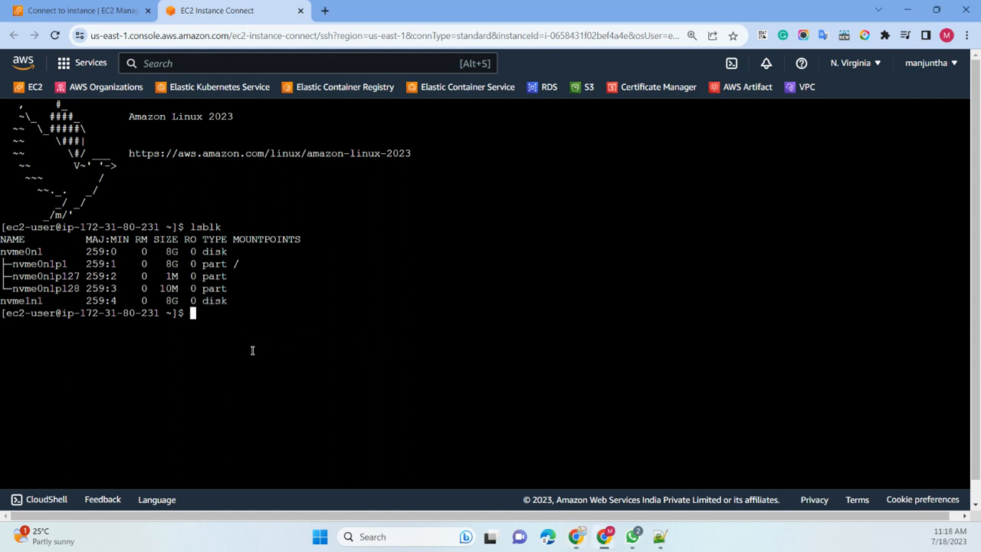
text(clear)
key(Return)
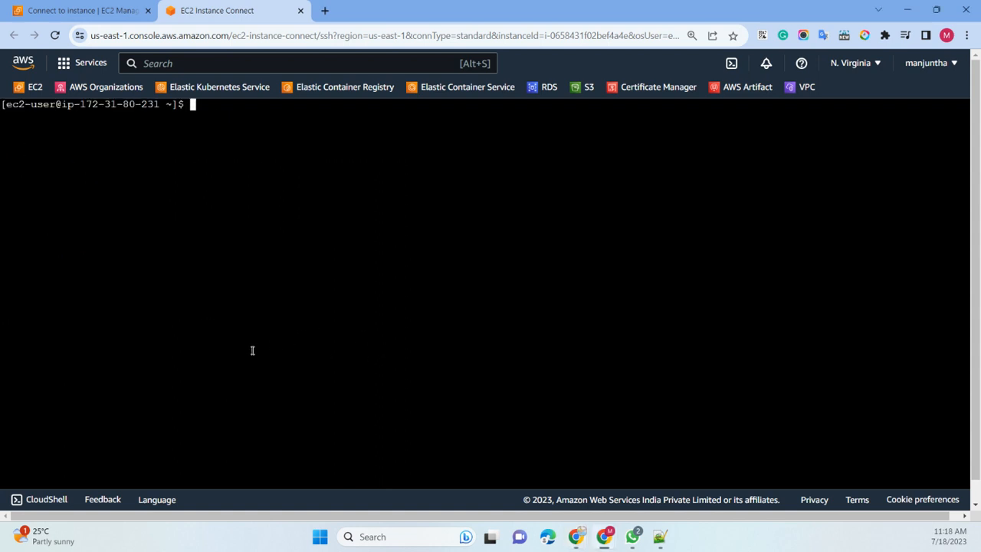
right_click(274, 222)
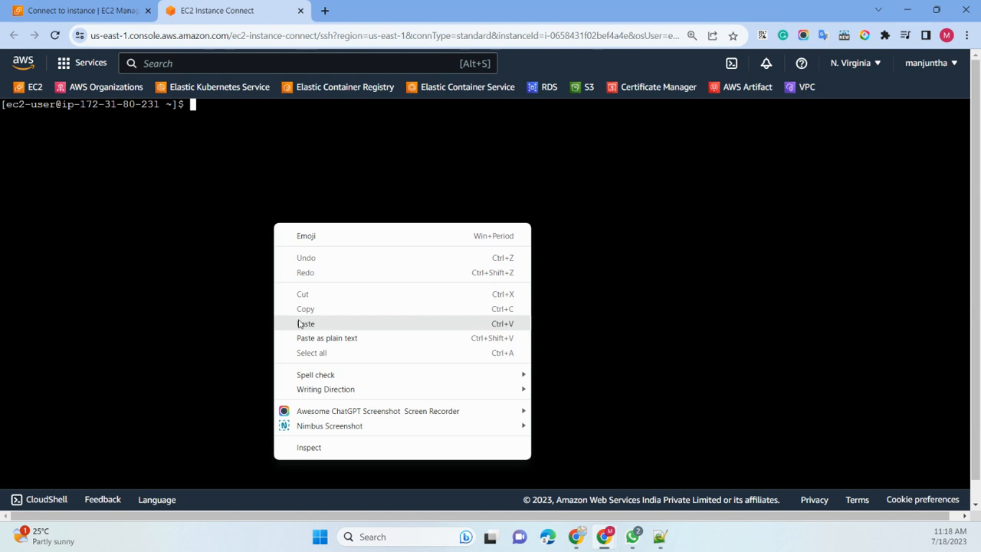
click(300, 320)
key(Return)
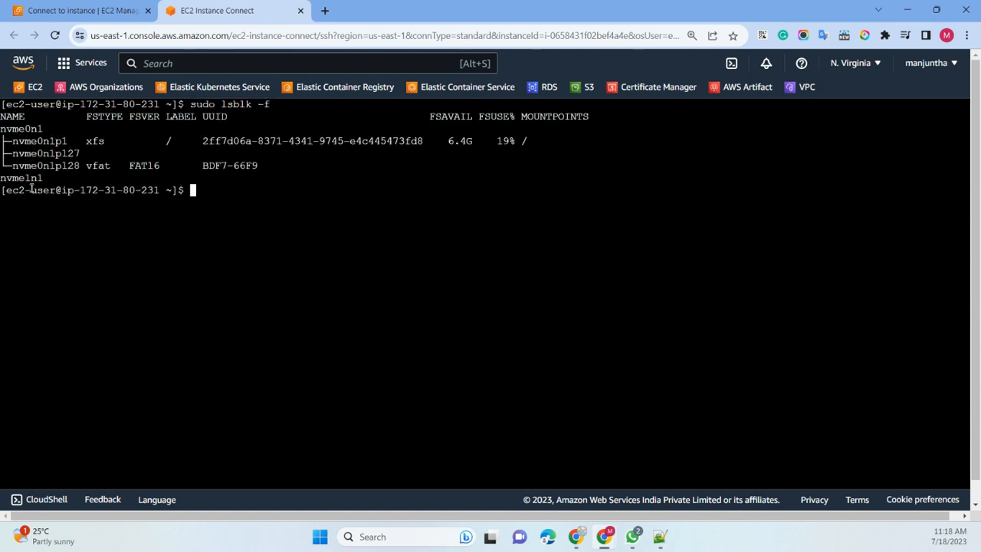
- Compare the file system and mount point entries of nvme0n1 and nvme1n1 in the listing
drag(4, 178, 57, 180)
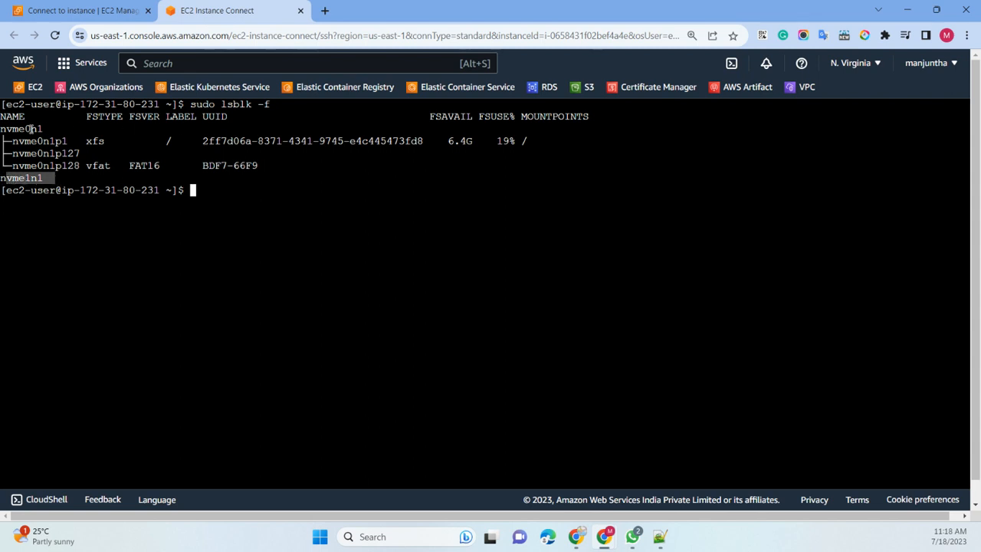
drag(2, 129, 532, 141)
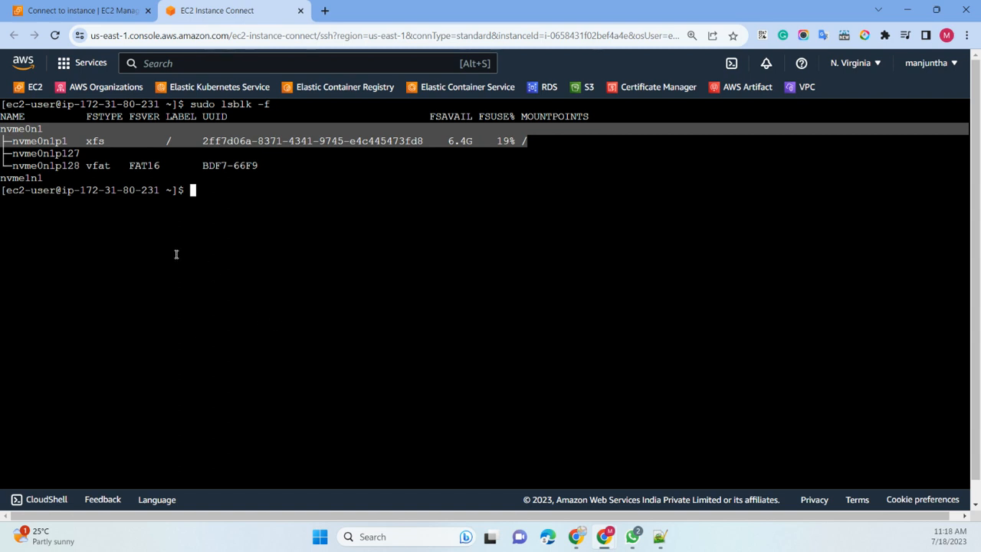
click(128, 240)
drag(43, 178, 1, 179)
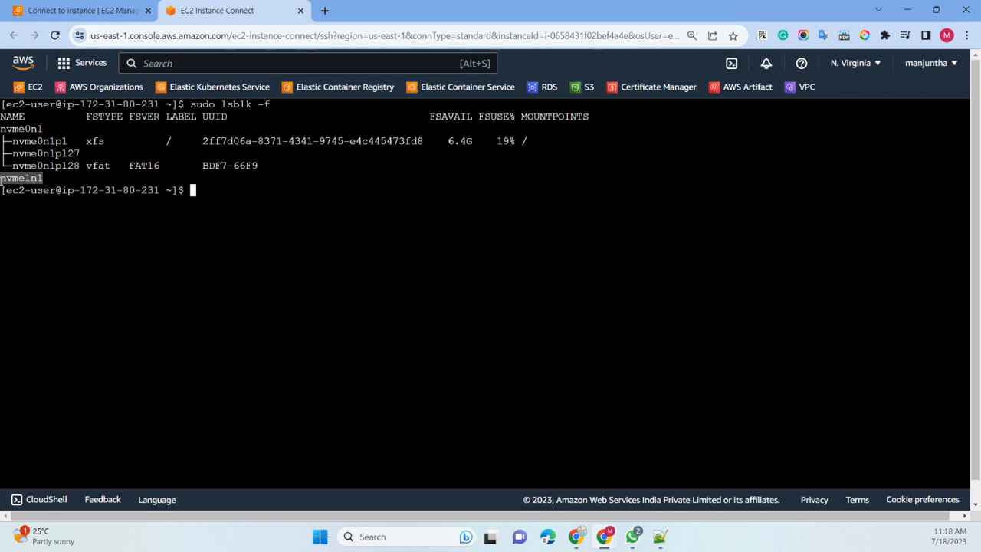
- Create an XFS file system on the unformatted nvme1n1 disk with sudo mkfs -t xfs /dev/nvme1n1
click(24, 209)
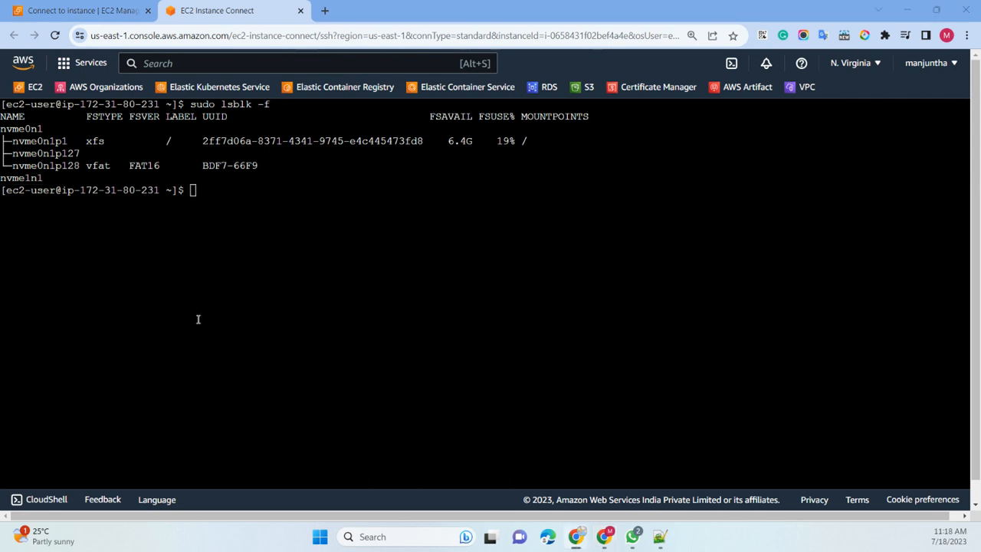
right_click(253, 214)
click(292, 320)
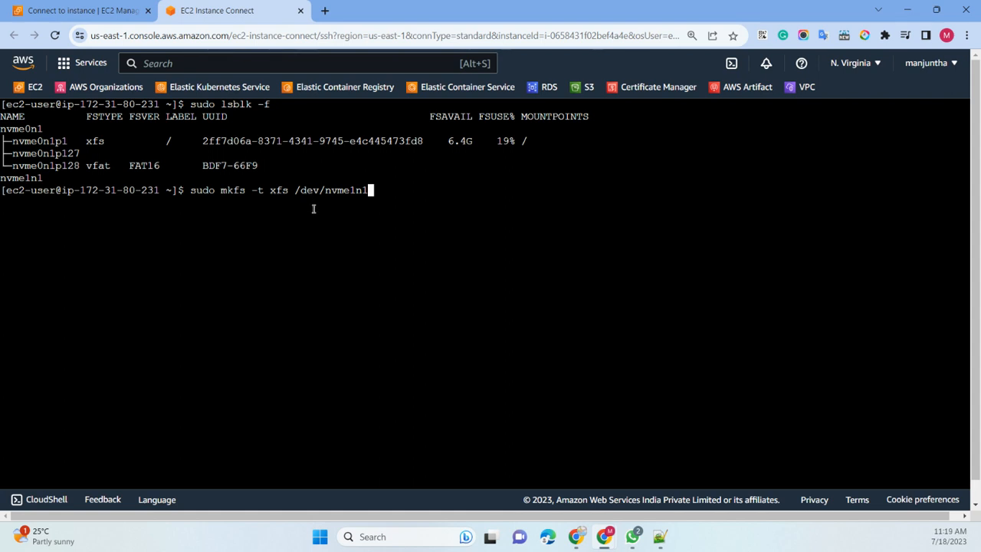
drag(47, 180, 1, 178)
click(369, 207)
key(Return)
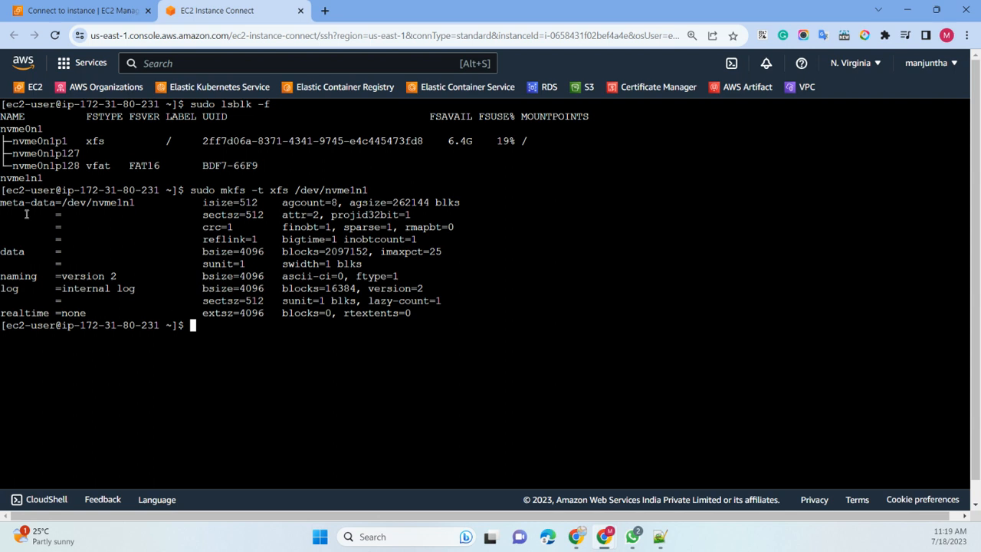
- Create a /data directory for the mount point with sudo mkdir /data
click(576, 537)
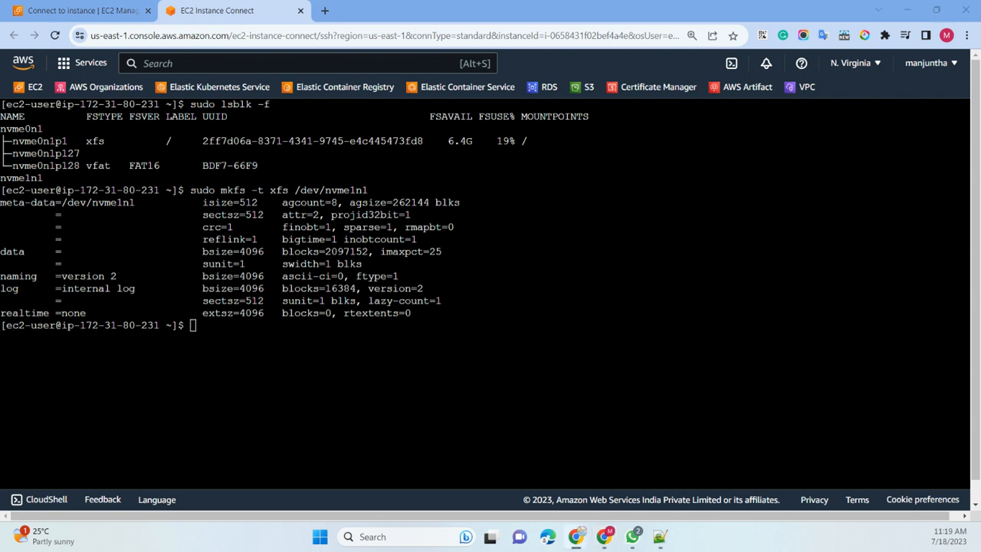
right_click(216, 351)
click(249, 212)
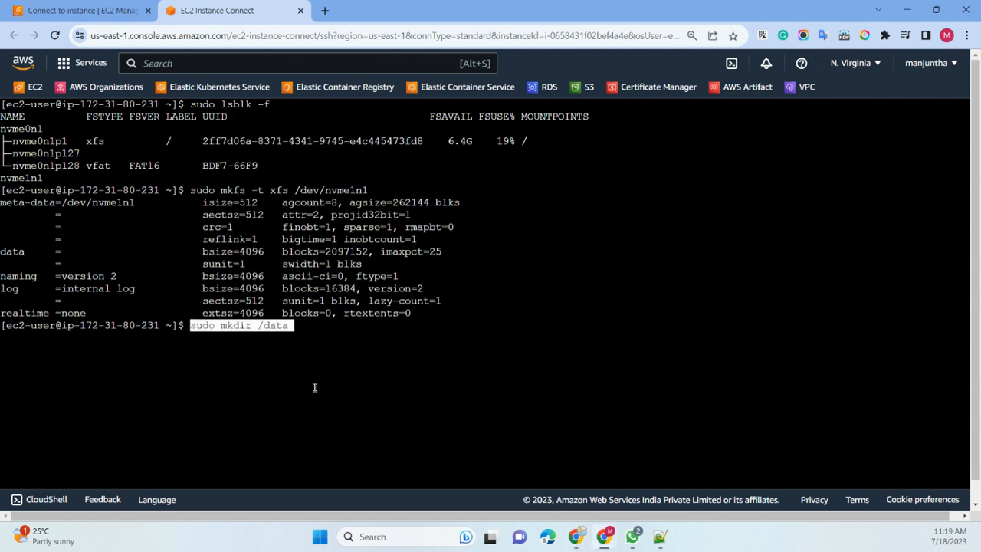
key(Return)
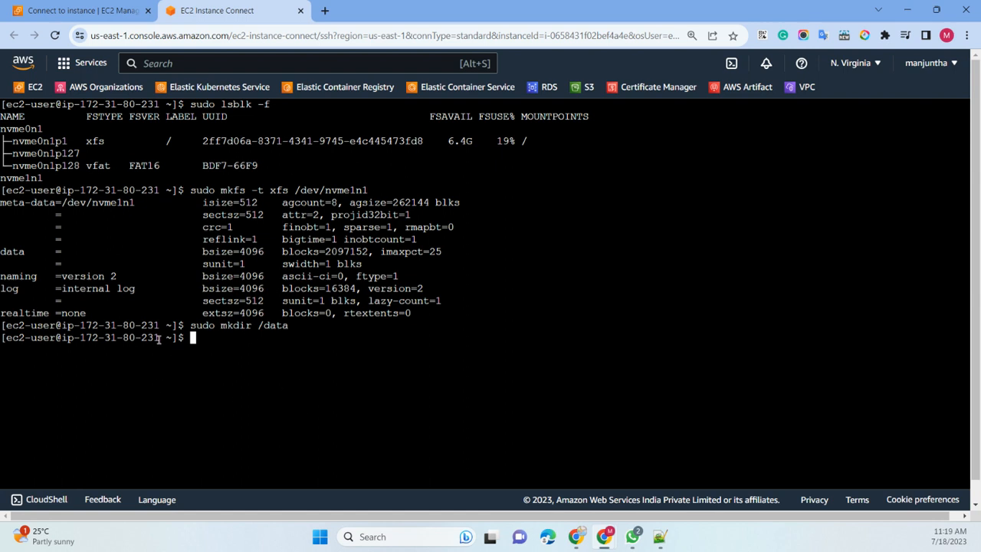
- Mount the new disk on the /data directory with sudo mount /dev/nvme1n1 /data
right_click(272, 366)
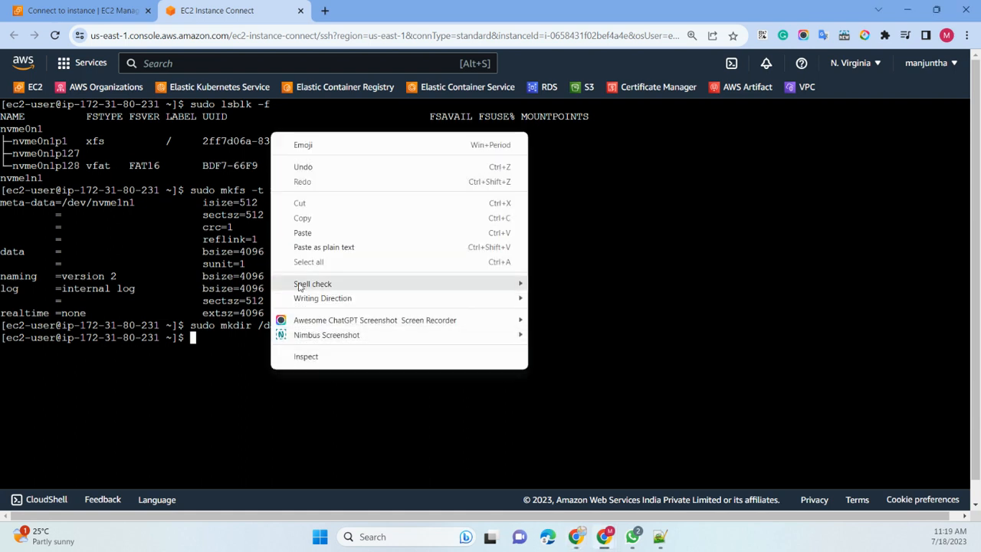
click(302, 233)
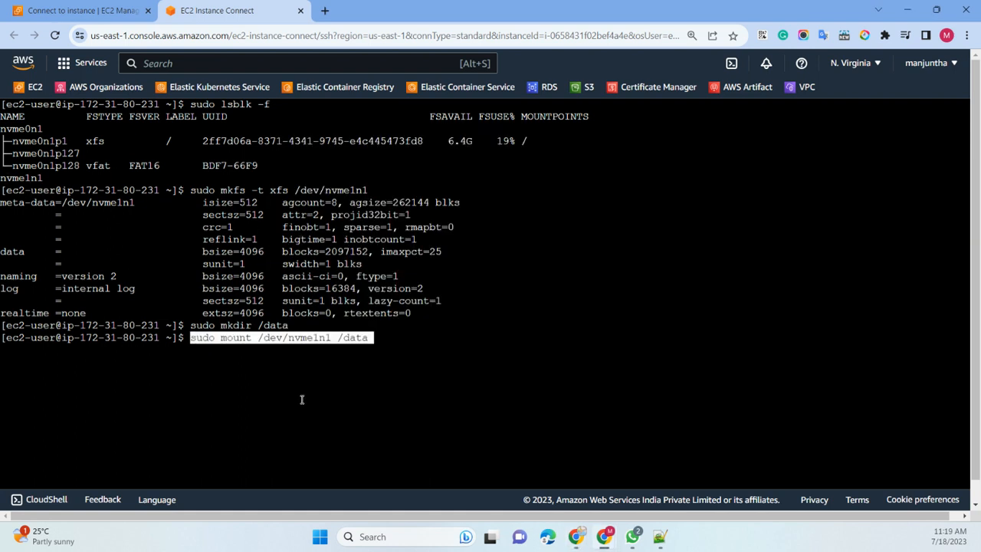
key(Right)
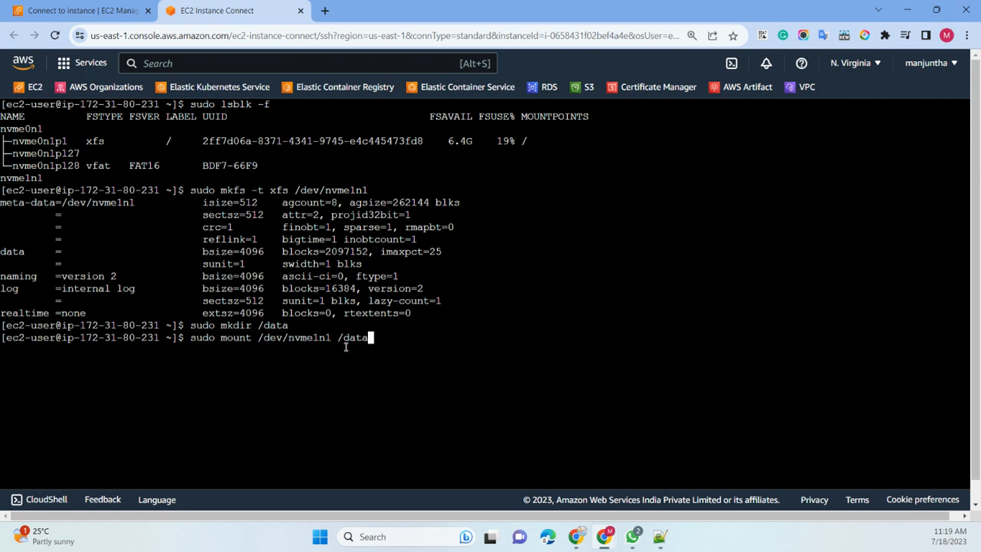
key(Return)
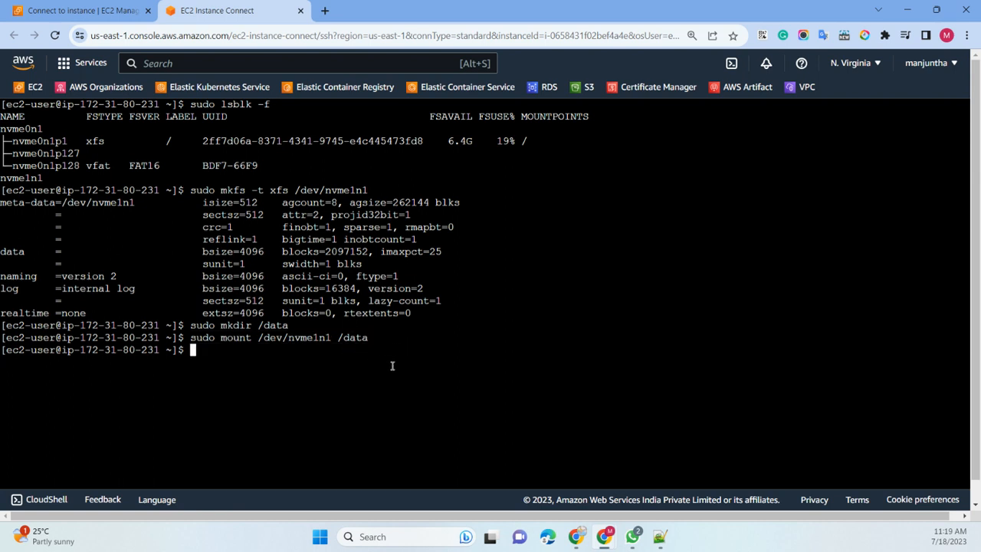
- List the file systems with lsblk -f and check the nvme1n1 entry and its mount point
text(lsblk -f)
key(Return)
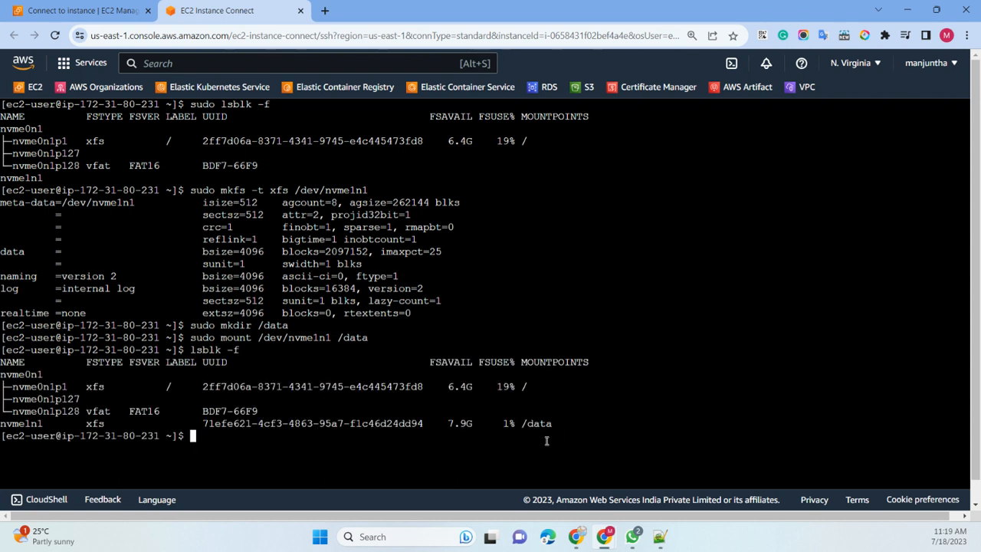
drag(553, 426, 2, 423)
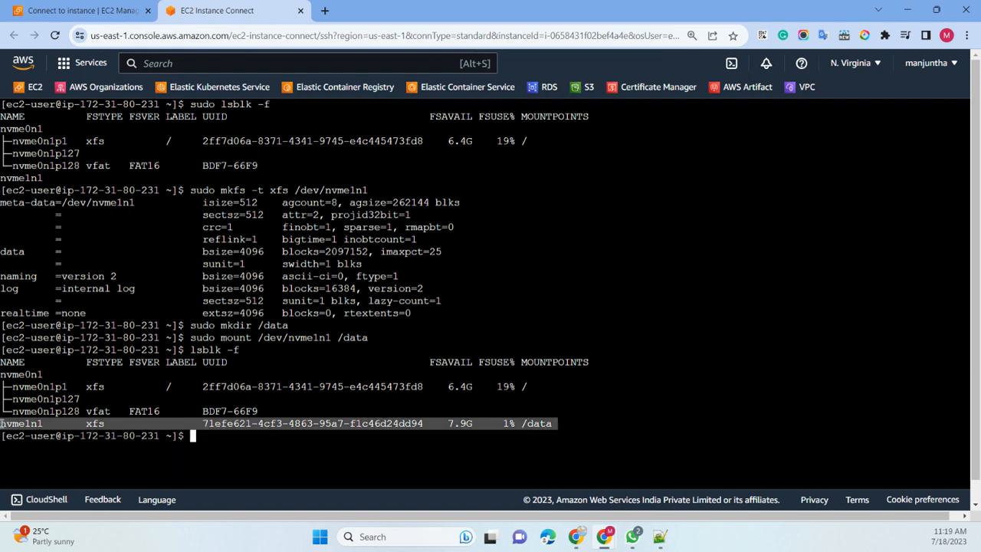
click(292, 445)
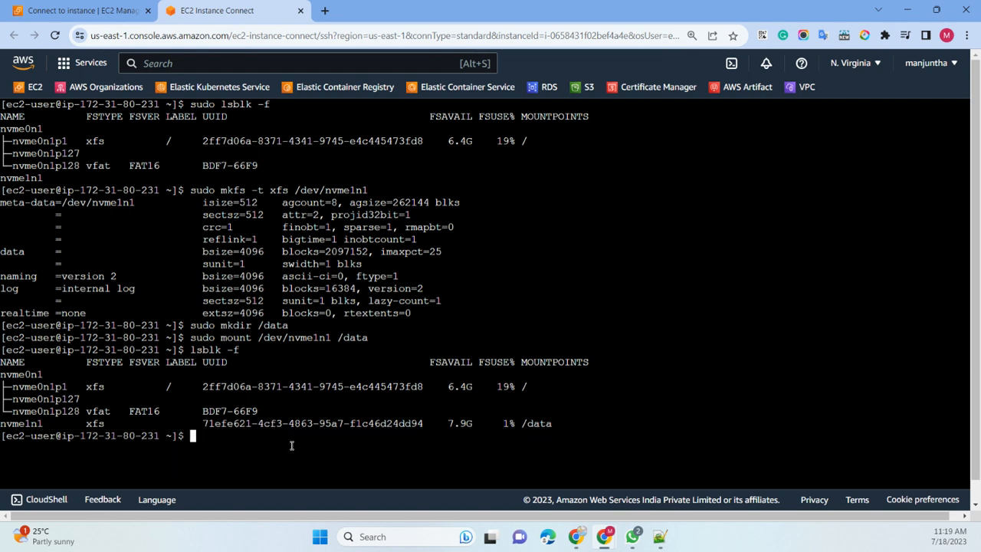
- Run df -h and check the size and mount point of /dev/nvme1n1
text(df -h)
key(Return)
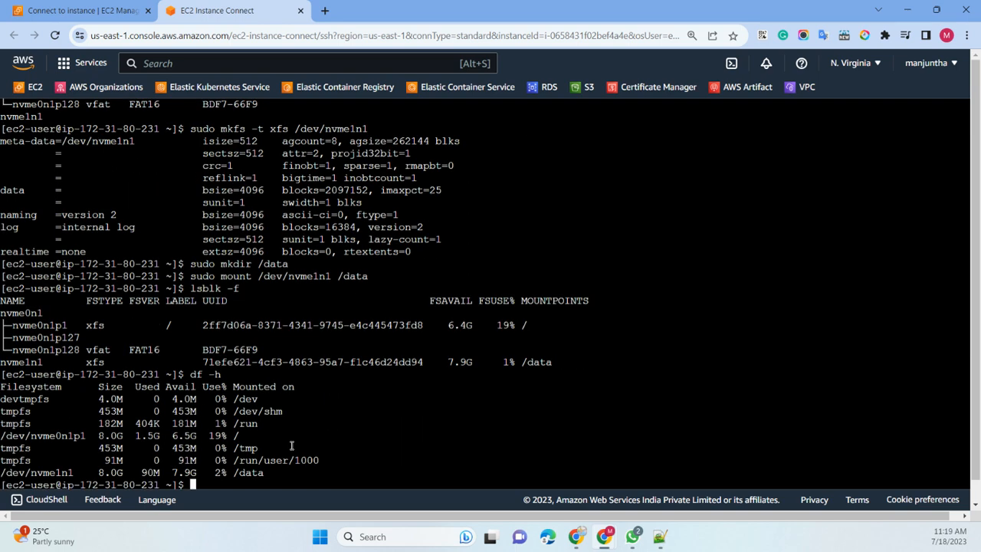
drag(265, 474, 37, 477)
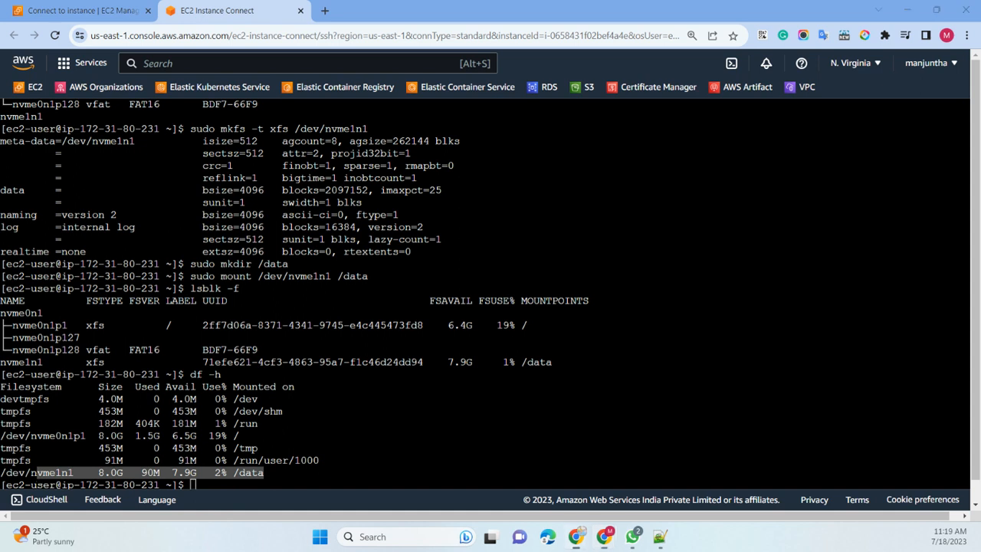
click(352, 427)
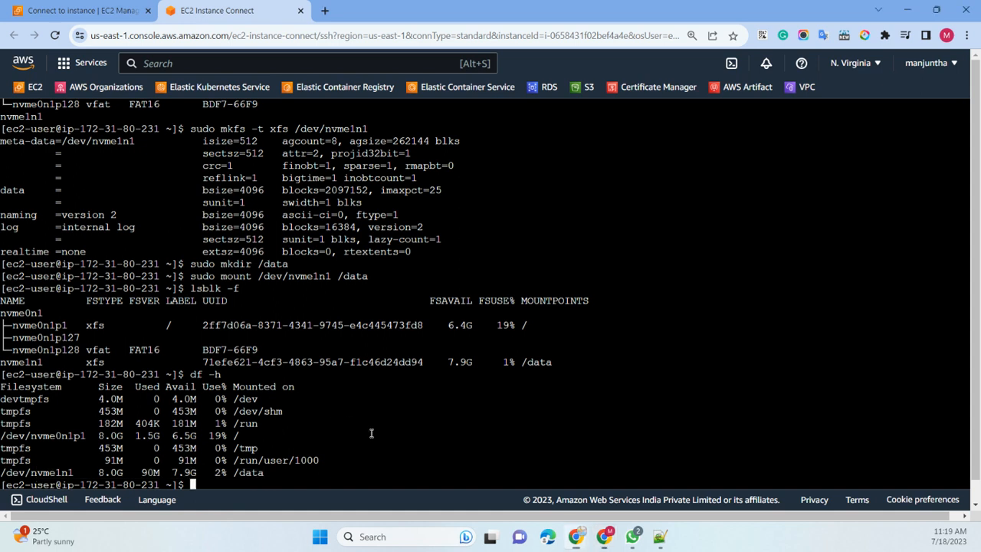
drag(98, 473, 127, 473)
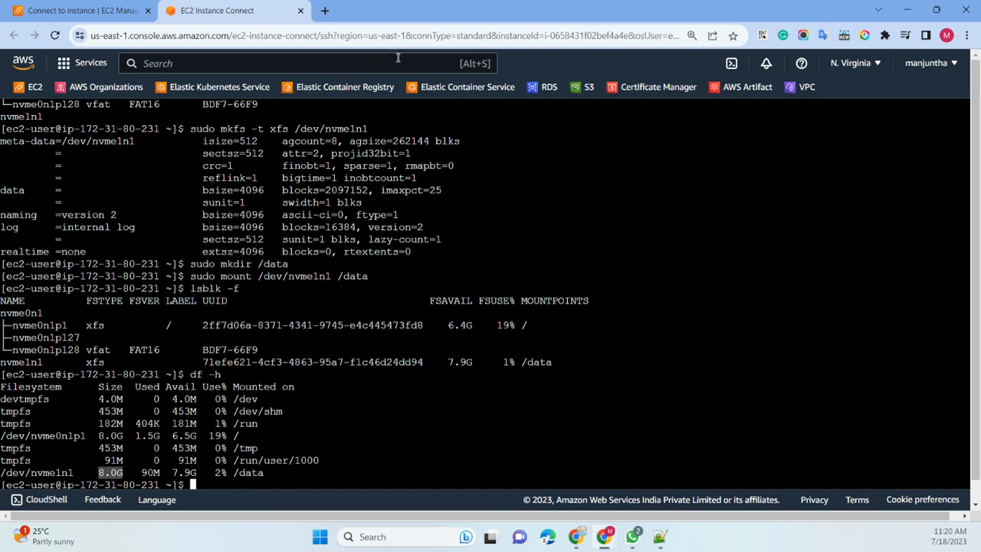
- Return to the EC2 console and open the Elastic Block Store volumes list
click(84, 11)
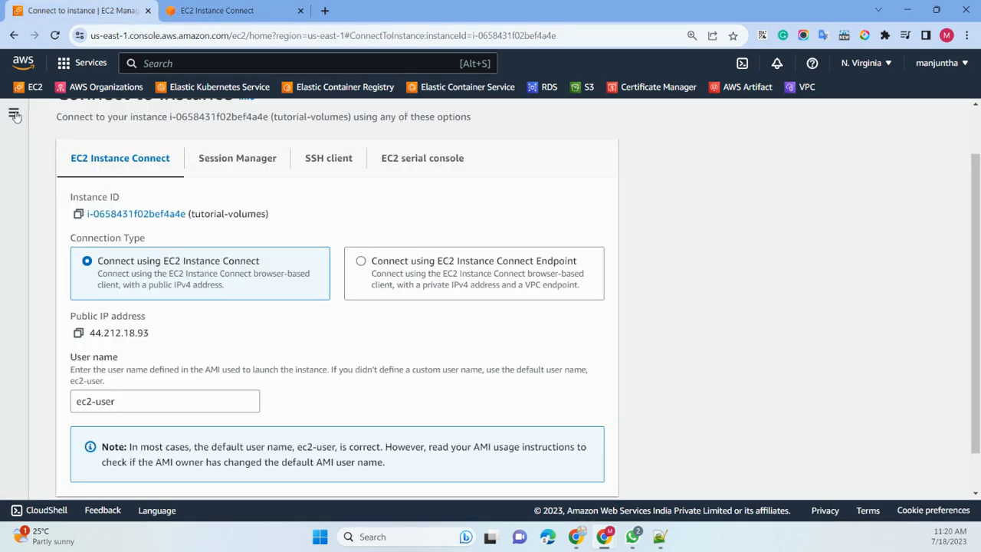
scroll(86, 135, up, 1)
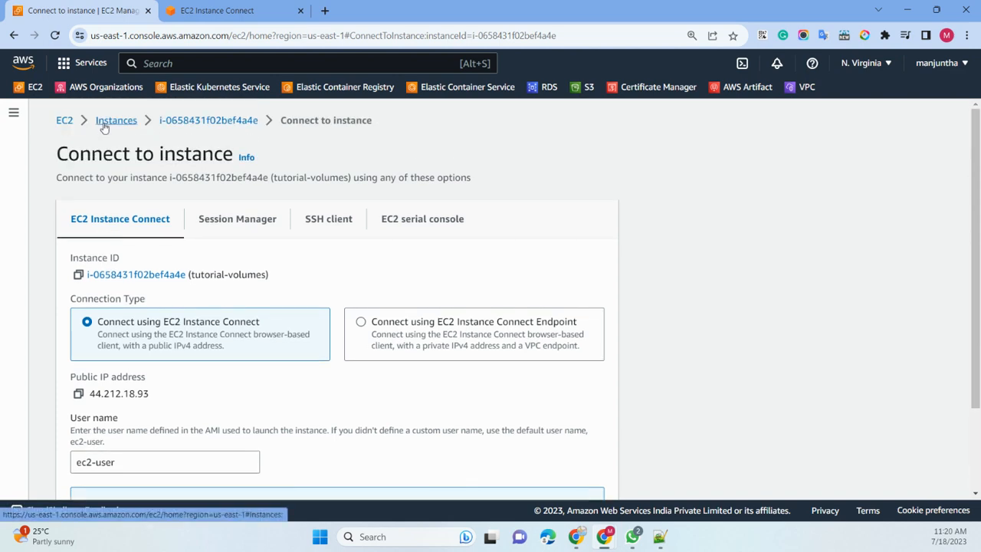
click(14, 113)
scroll(62, 330, down, 1)
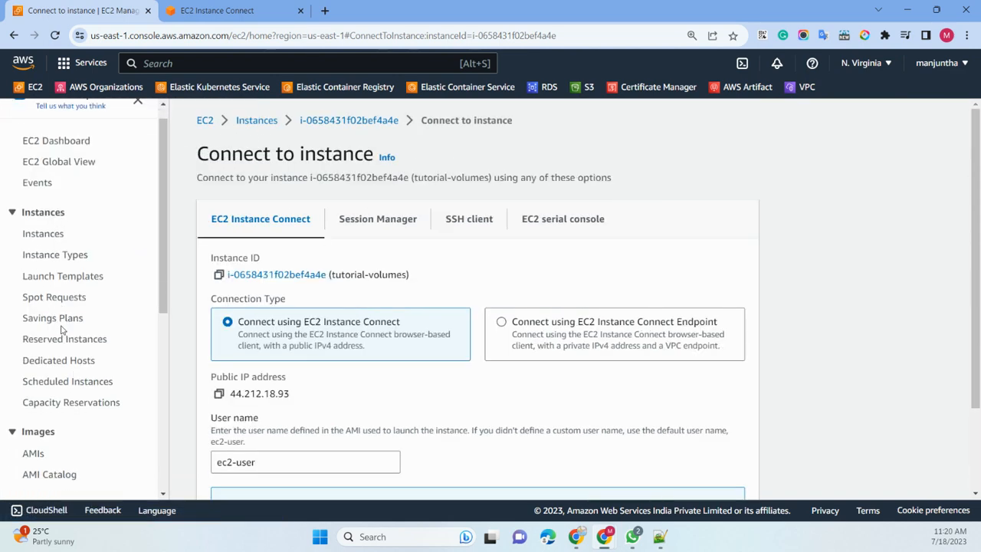
scroll(61, 330, down, 3)
click(48, 293)
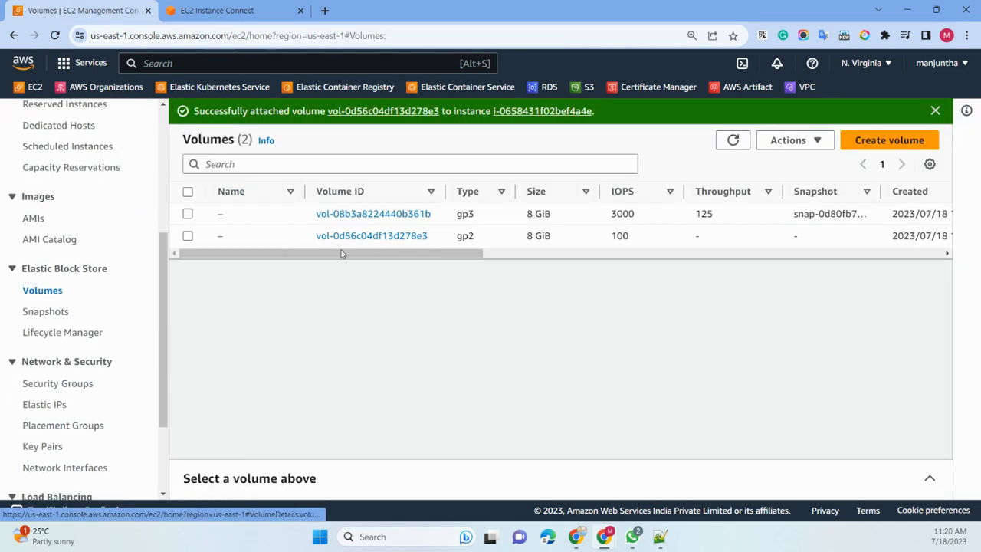
- Modify the attached gp2 volume to a size of 16 GiB and confirm the modification
click(187, 237)
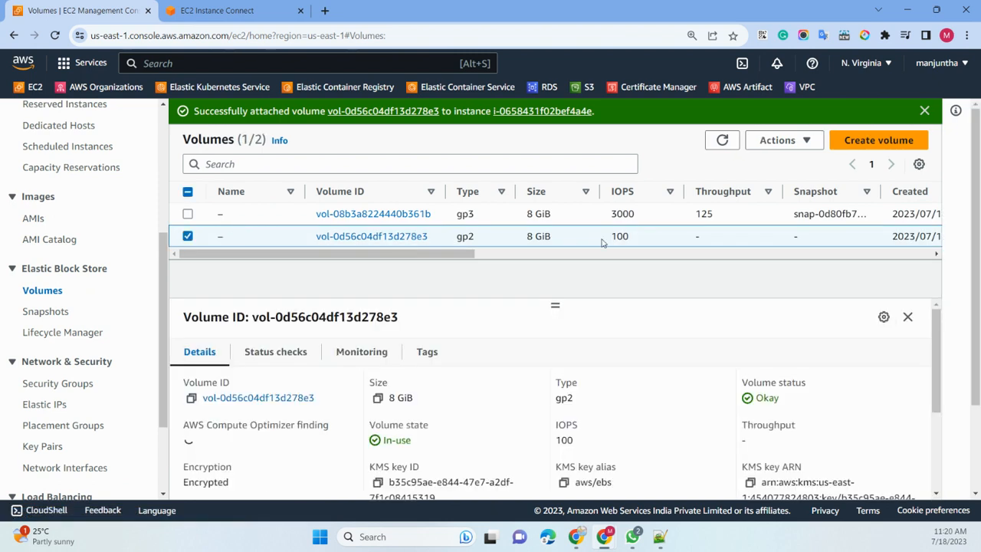
click(776, 140)
click(789, 161)
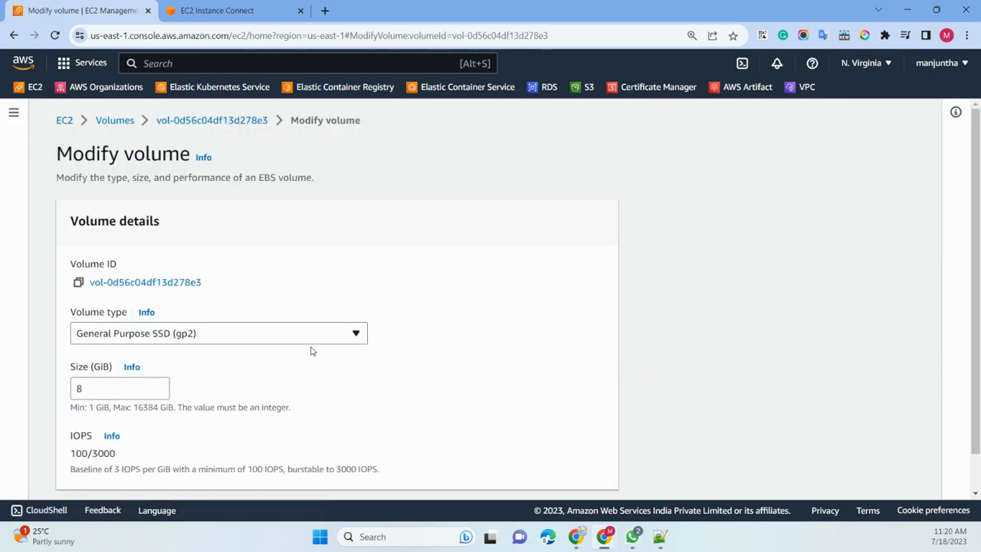
drag(96, 389, 63, 394)
text(16)
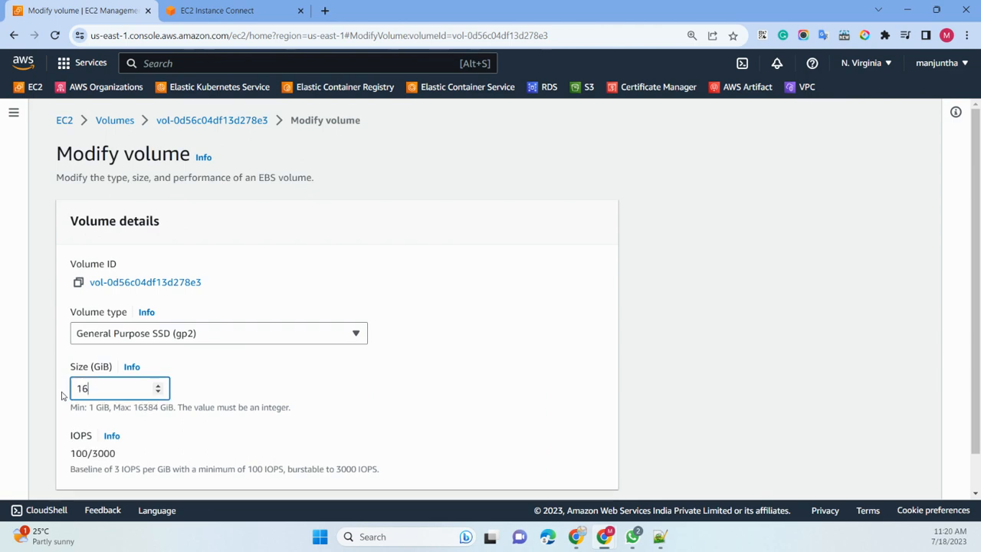
scroll(422, 292, down, 1)
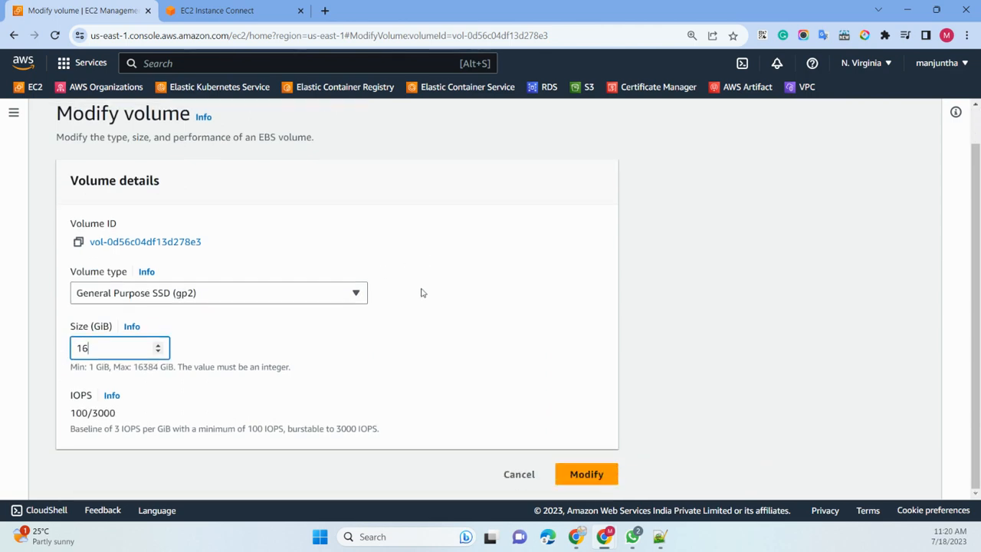
click(583, 475)
click(668, 420)
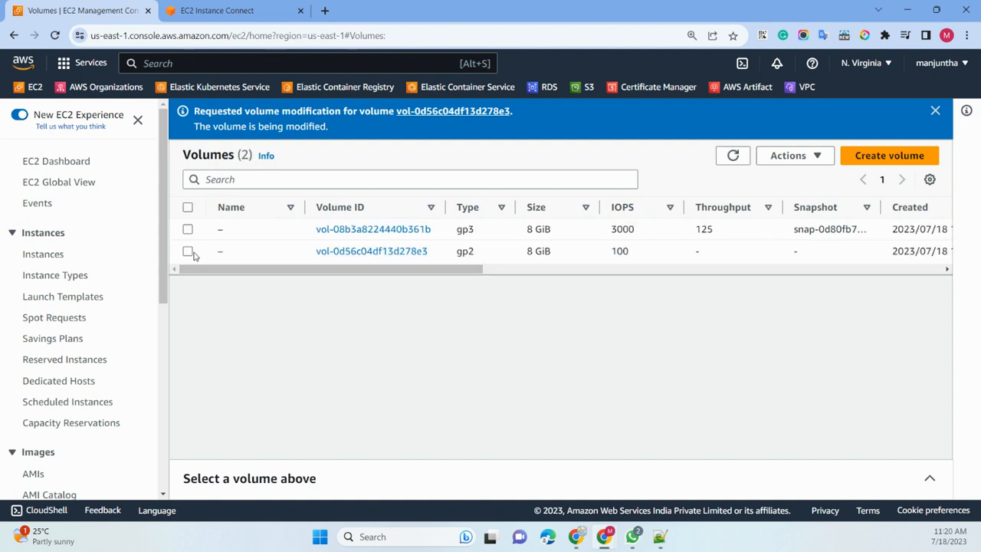
- Refresh the volumes list and check the gp2 volume's size and volume state in its details
click(733, 156)
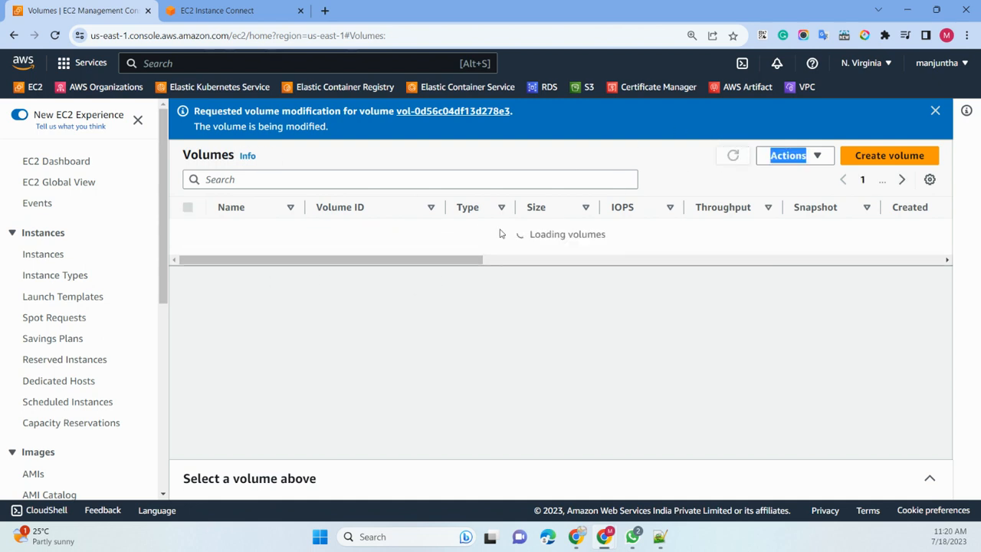
click(189, 252)
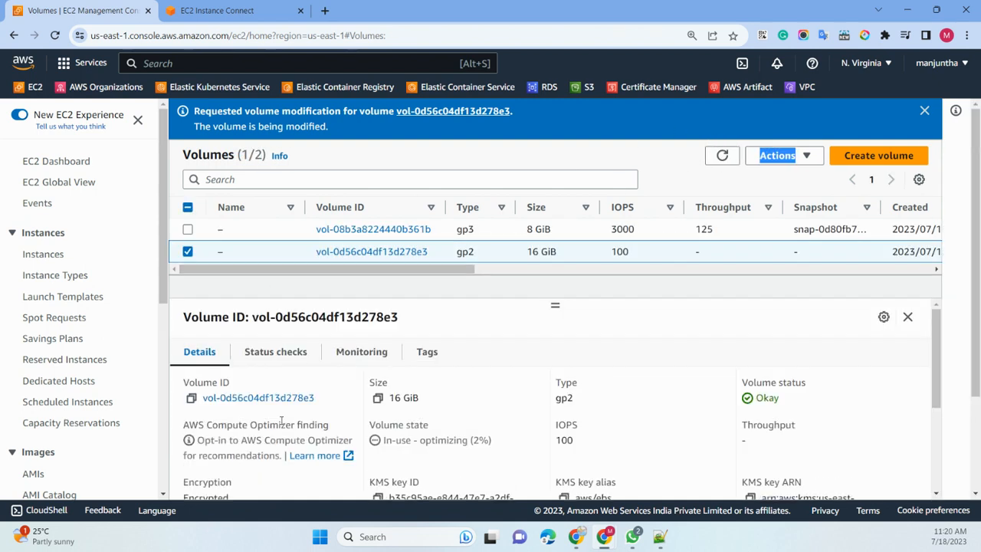
drag(371, 424, 383, 442)
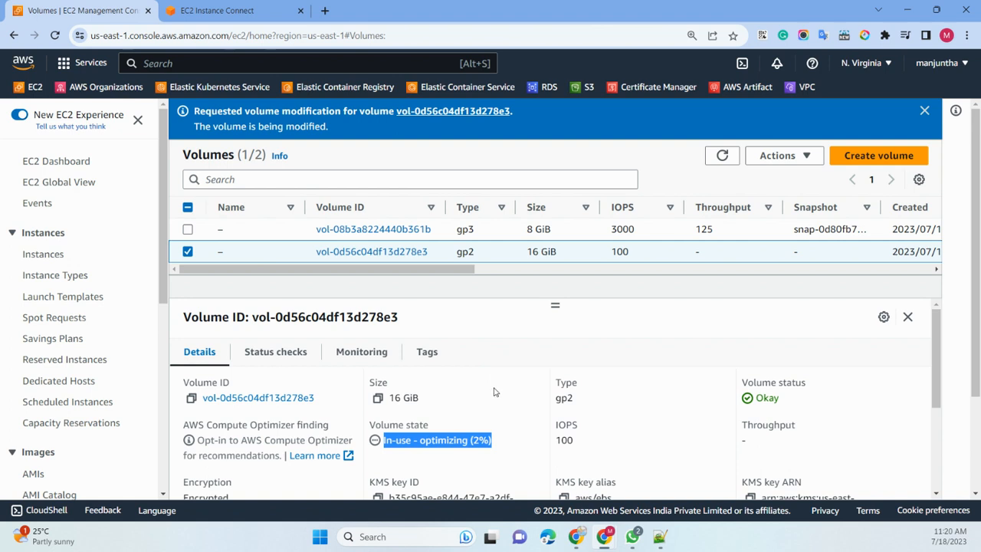
click(467, 460)
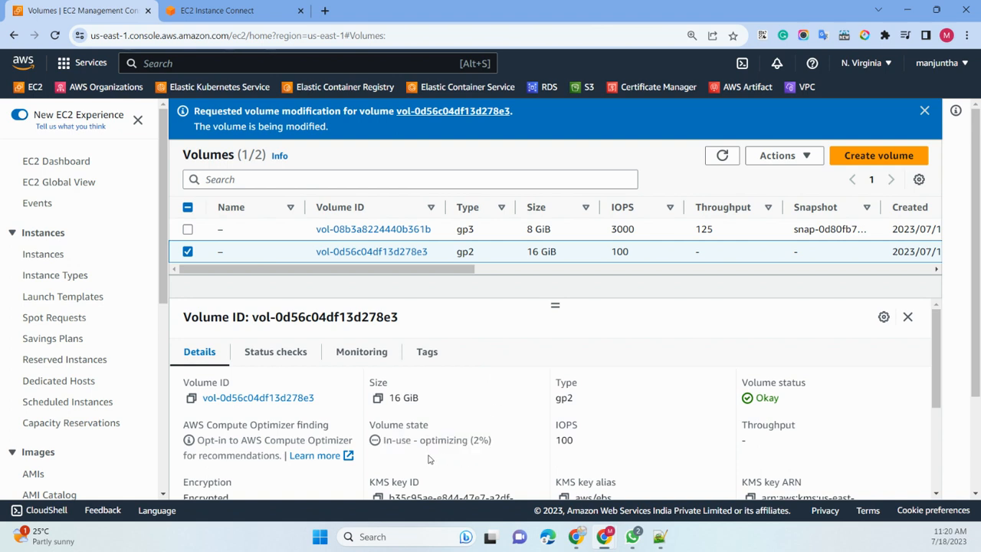
drag(383, 442, 497, 444)
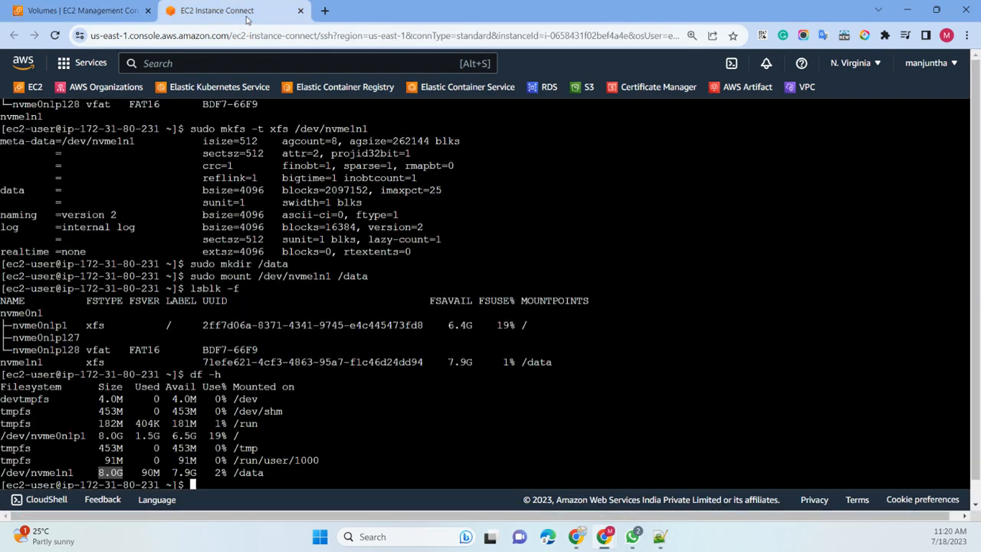
- Return to the EC2 Instance Connect terminal, clear it, and run df -hT to list file system types and sizes
click(222, 10)
key(alt+Tab)
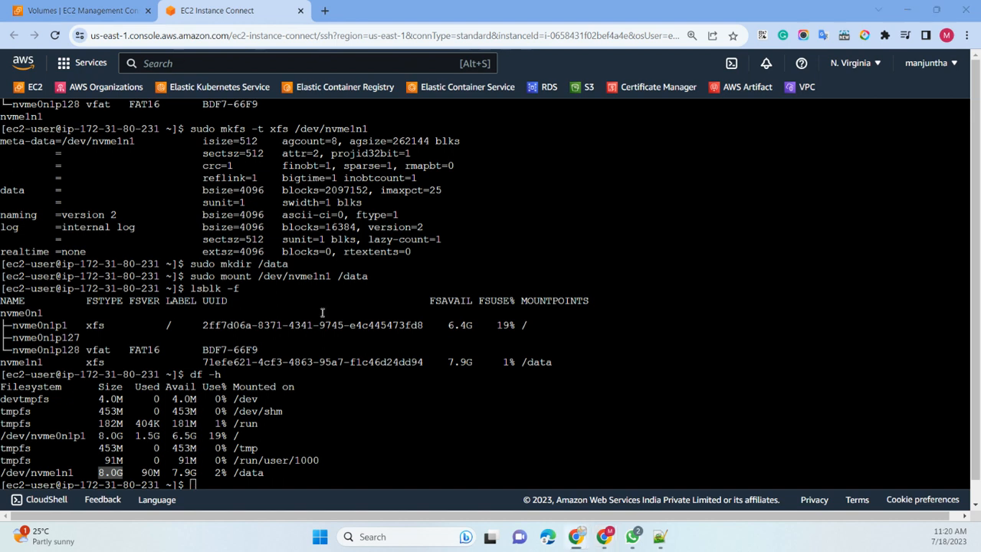
click(348, 295)
text(clear)
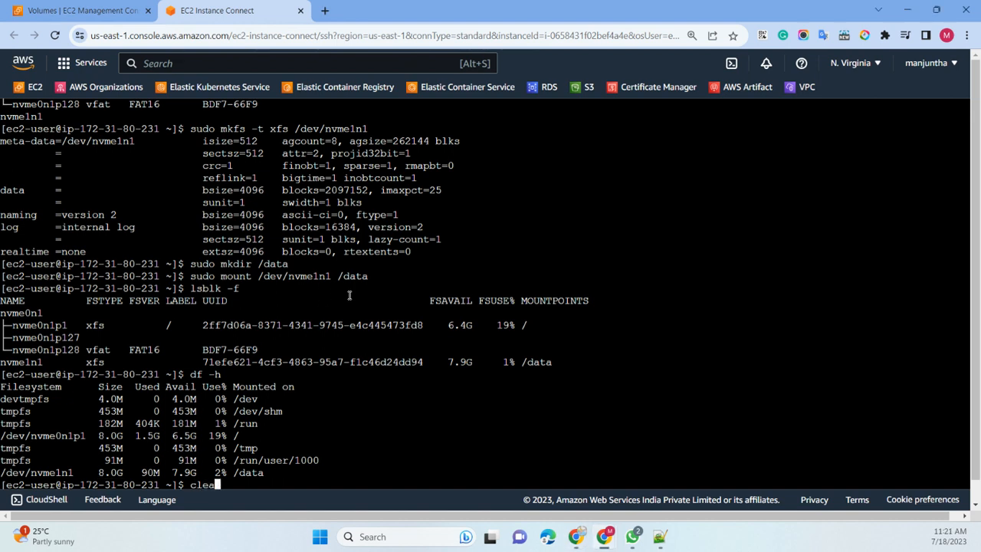
key(Return)
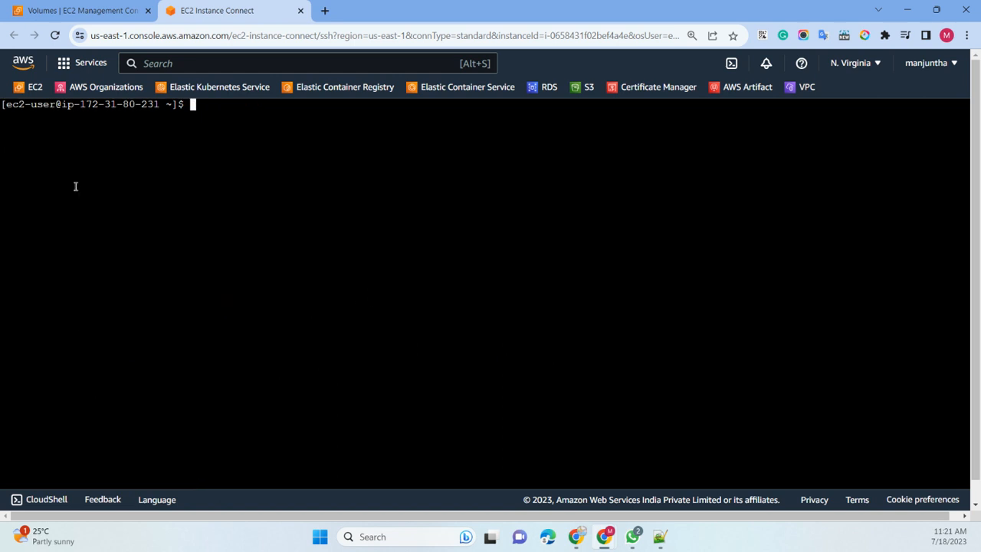
right_click(381, 178)
click(425, 280)
key(Return)
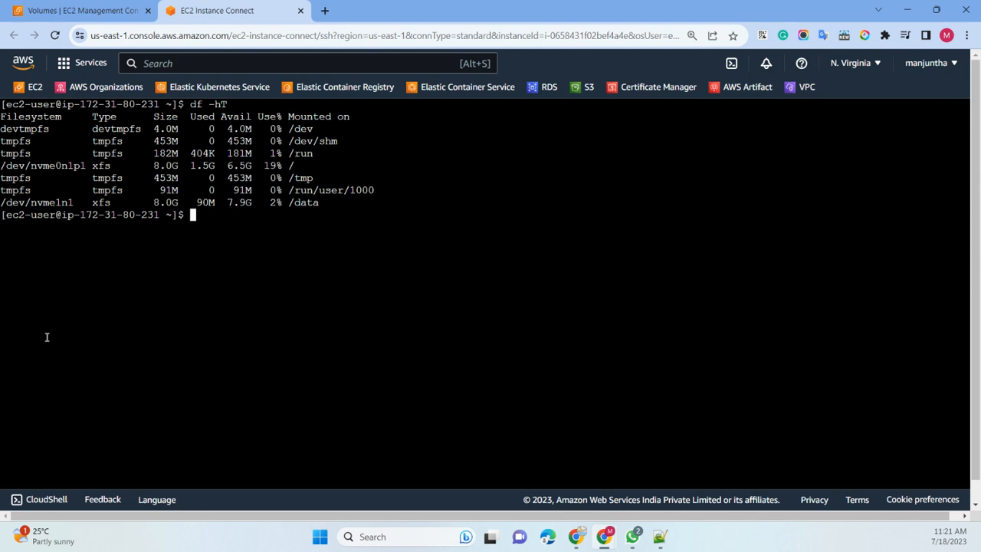
- Run lsblk to compare the size of the nvme1n1 disk with that of the file system mounted on /data
text(lsblk)
key(Return)
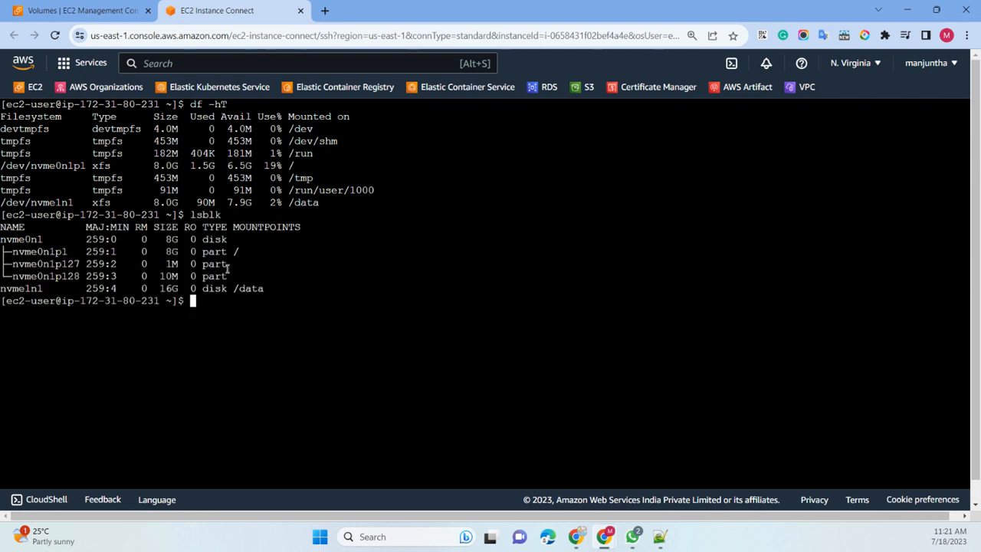
drag(160, 289, 177, 288)
drag(153, 202, 183, 202)
- Extend the XFS file system on the data mount by running sudo xfs_growfs -d /data
key(alt+Tab)
right_click(270, 380)
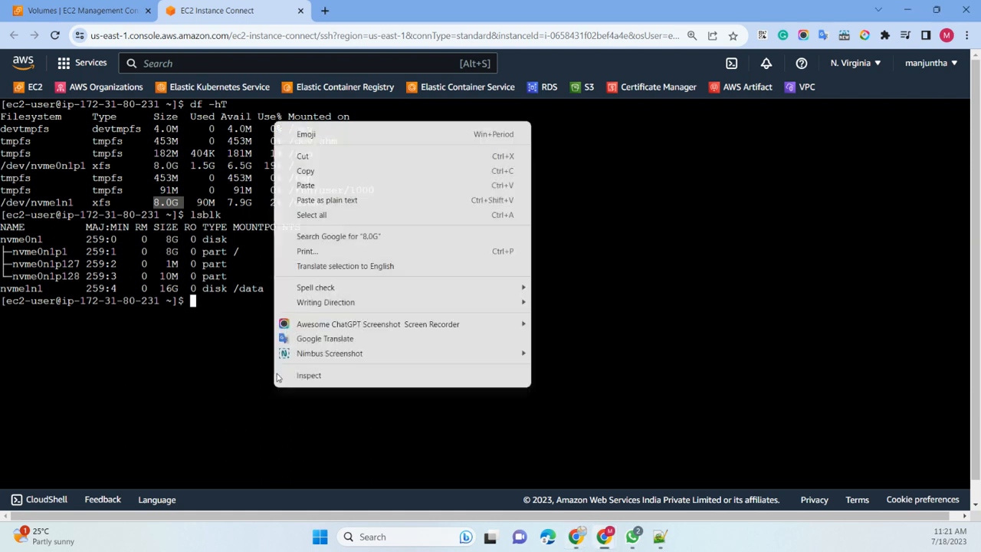
click(311, 186)
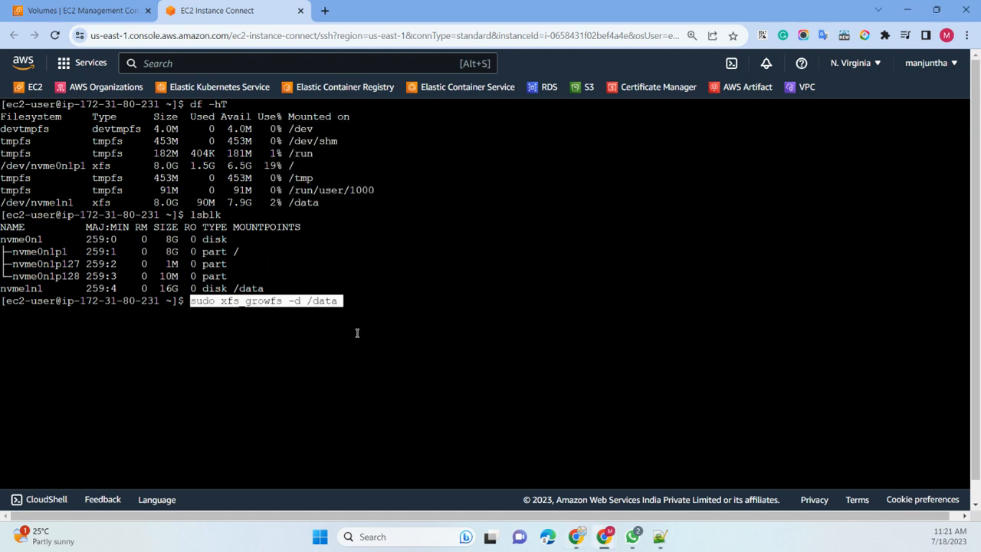
key(Right)
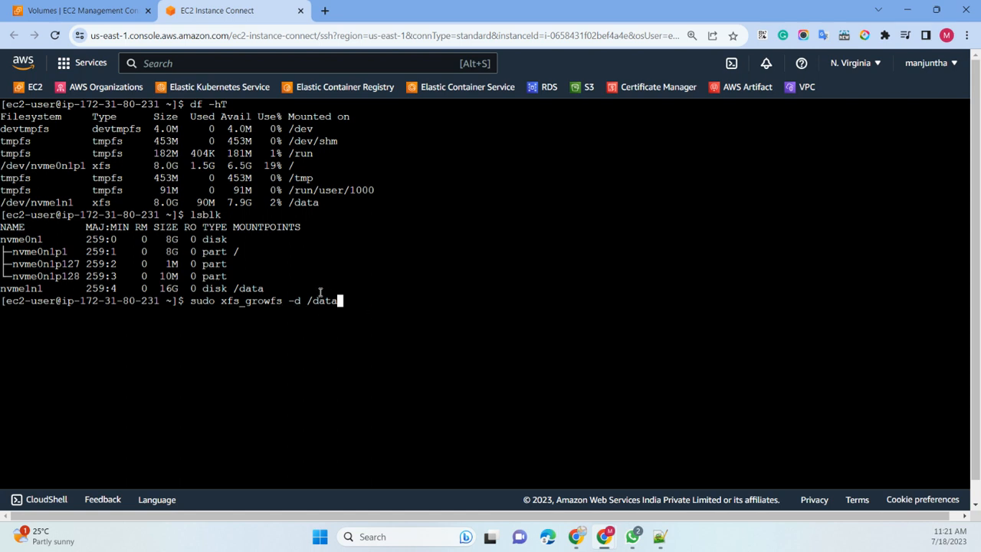
key(Return)
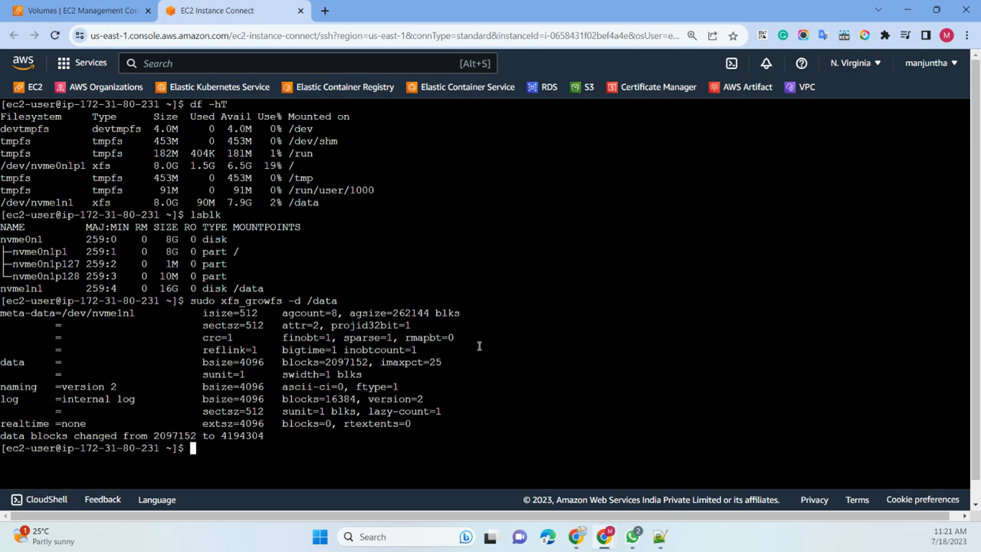
- Run df -hT again to check the size of the /data file system, and clear the terminal
key(Up)
key(Up)
key(Up)
key(Return)
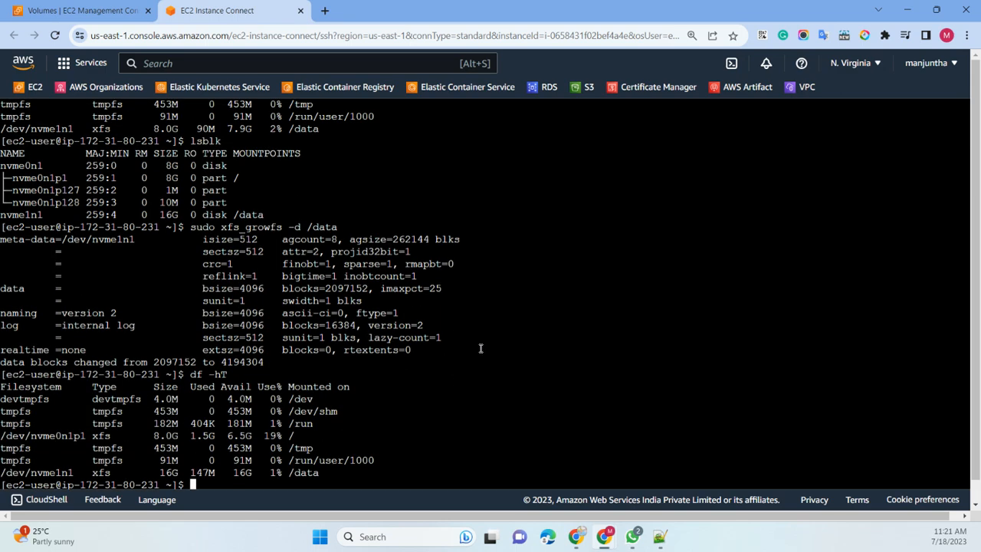
drag(159, 473, 183, 474)
key(alt+Tab)
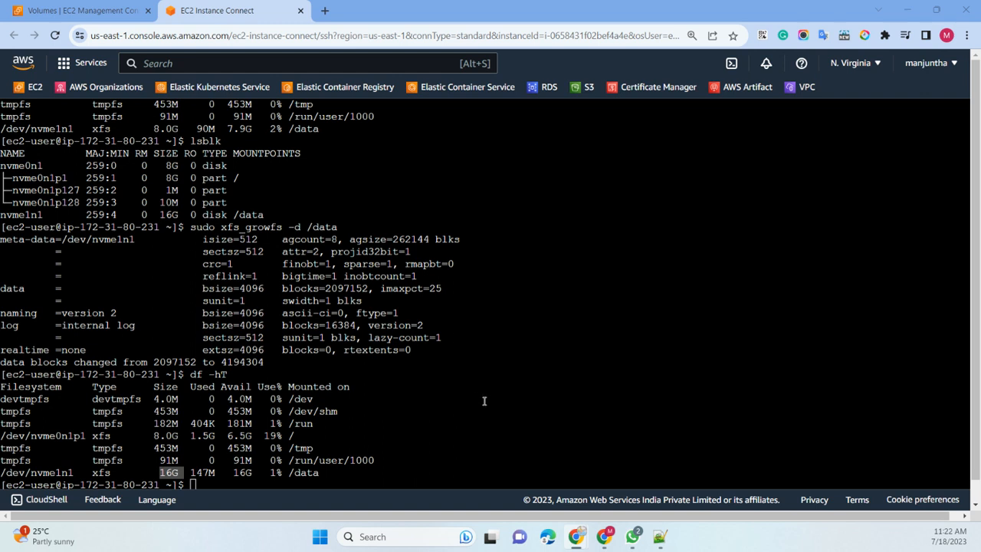
click(444, 392)
text(clear)
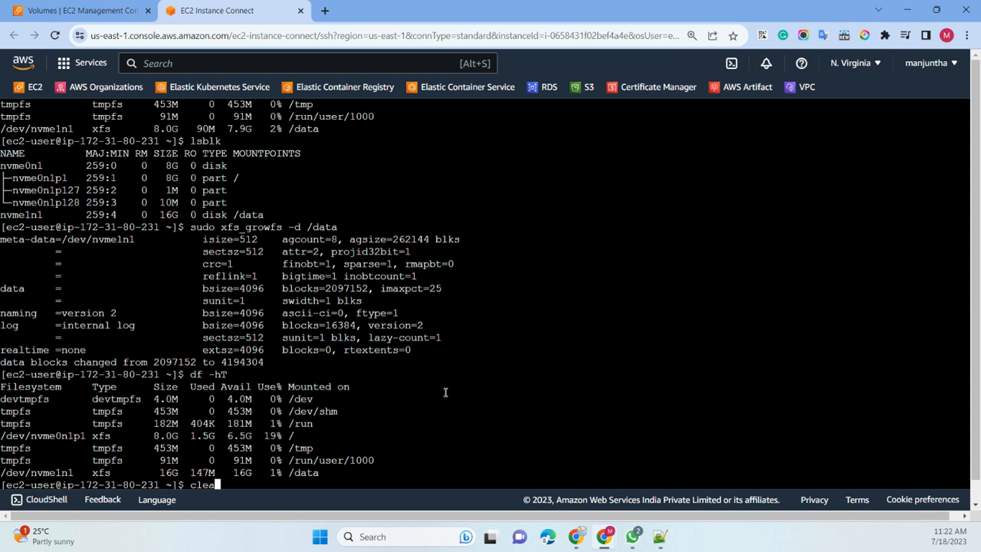
key(Return)
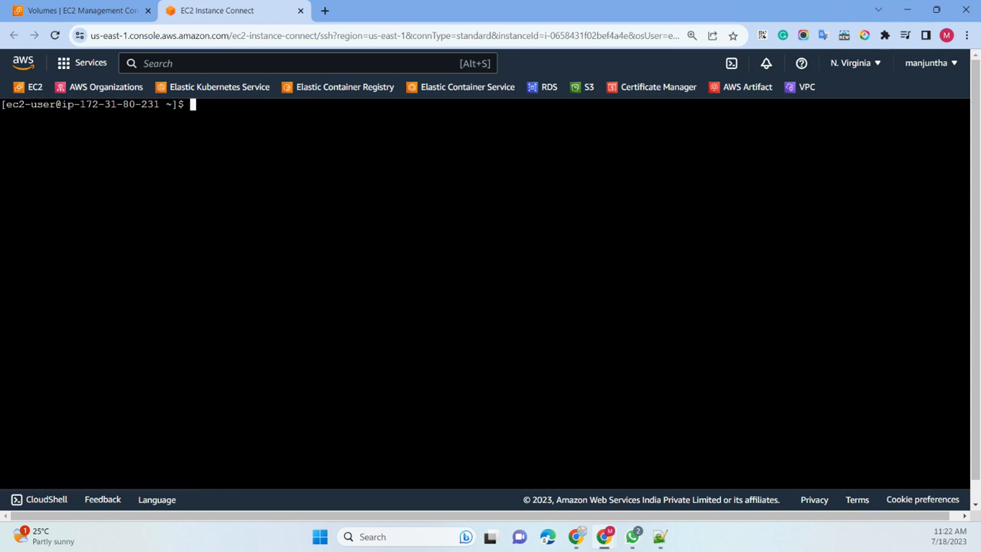
- Run blkid to query the block device attributes, and clear the terminal again
key(alt+Tab)
click(362, 275)
text(blkid)
key(Return)
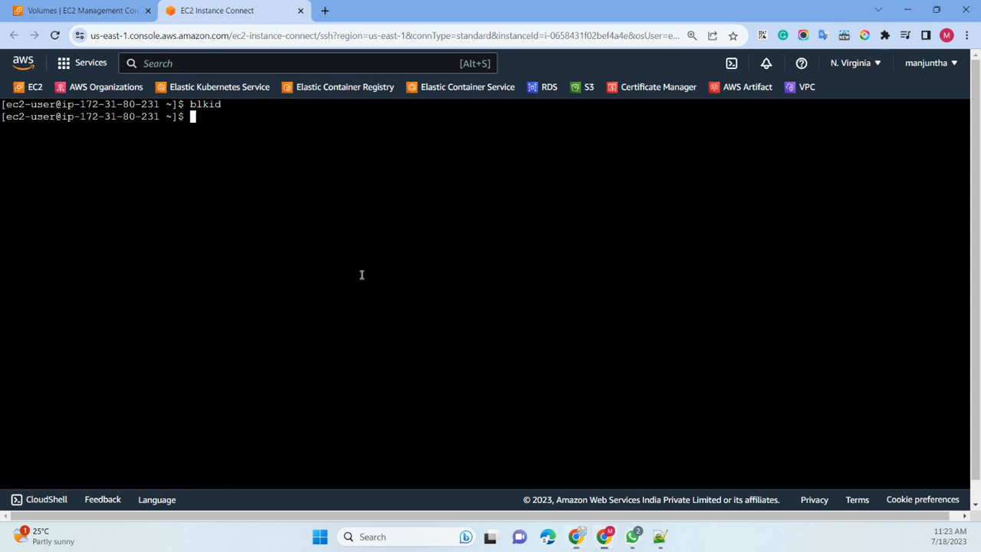
text(clear)
key(Return)
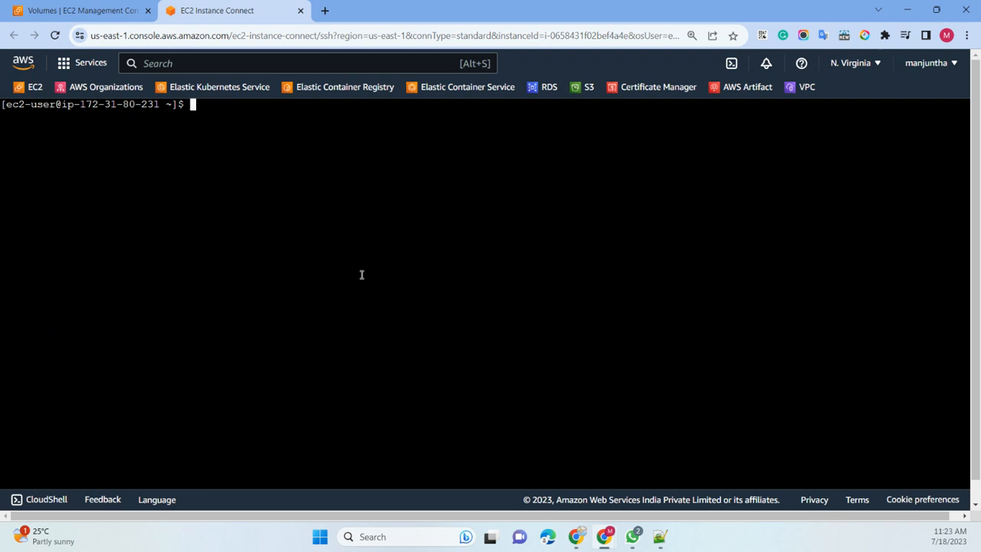
- List the block devices with lsblk and examine the root disk nvme0n1 and its partitions
text(lsblk)
key(Return)
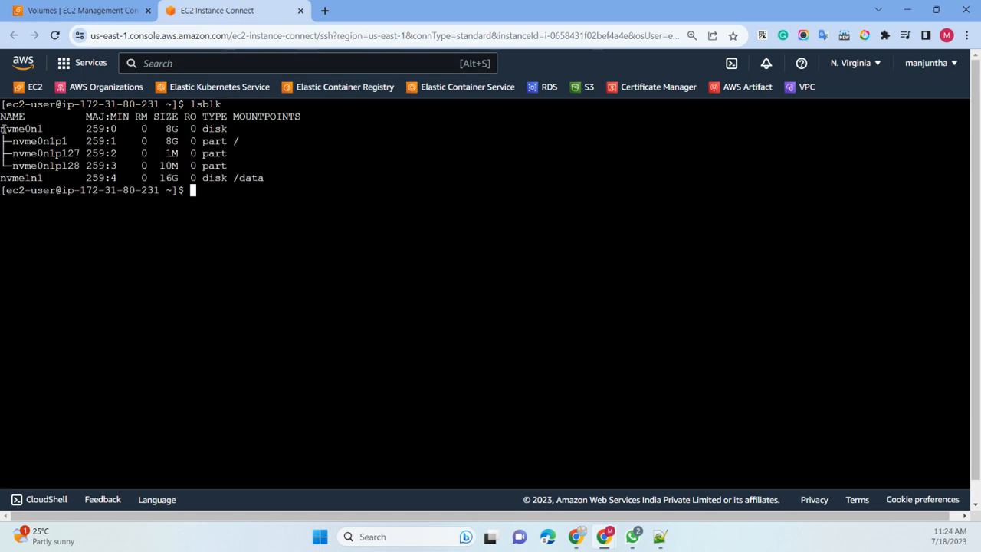
drag(2, 128, 244, 131)
click(292, 221)
- Return to the EC2 volumes list, modify the gp3 root volume to a size of 10 GiB, and confirm the modification
click(88, 16)
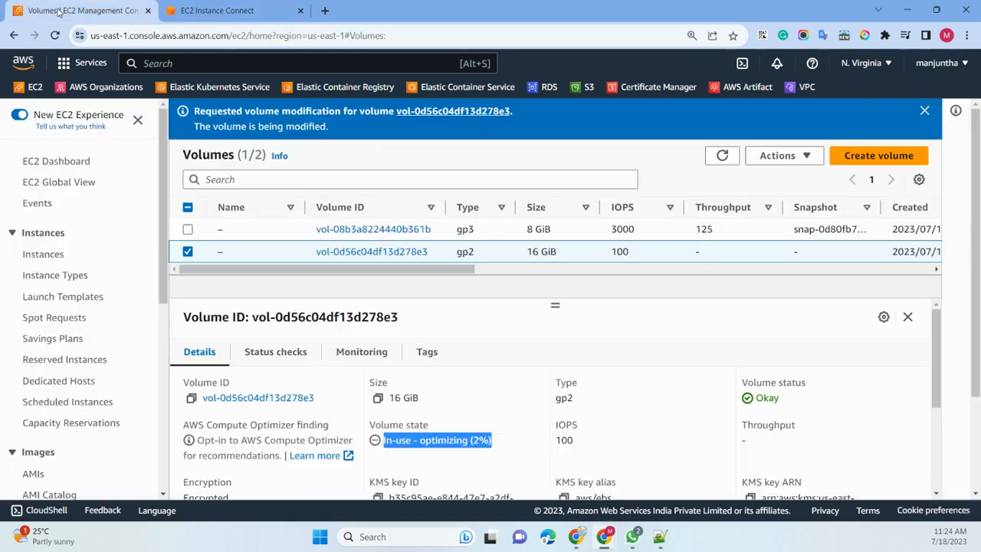
click(187, 251)
click(187, 228)
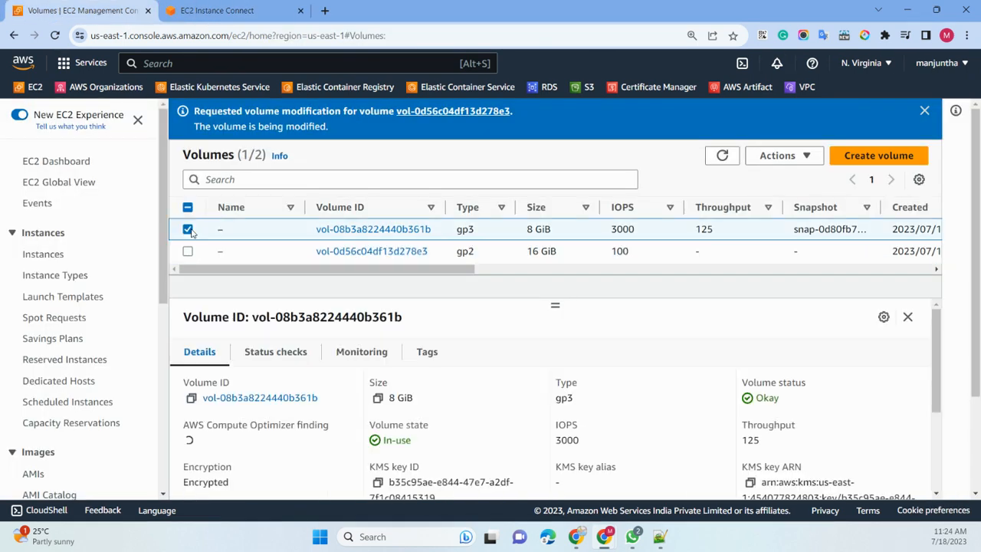
click(776, 157)
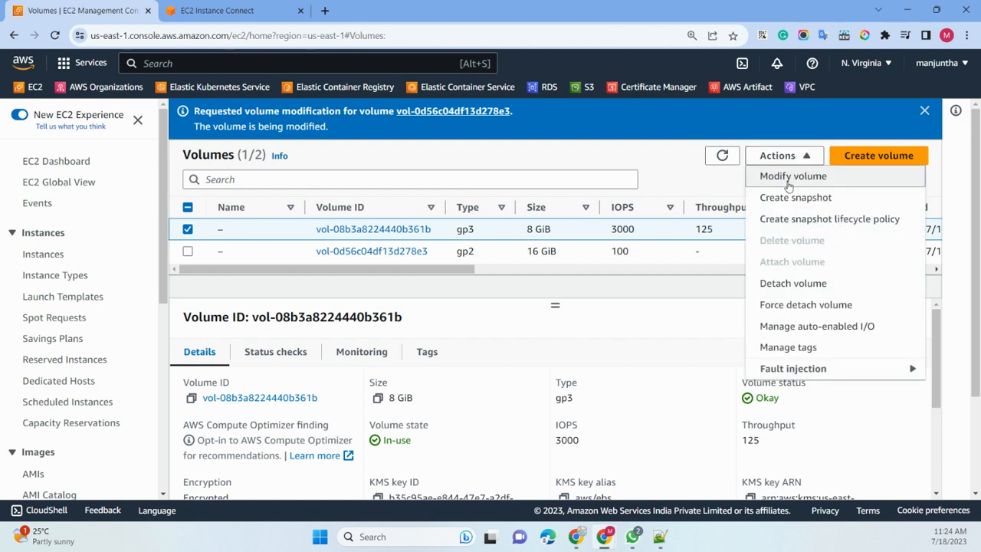
click(788, 178)
click(94, 389)
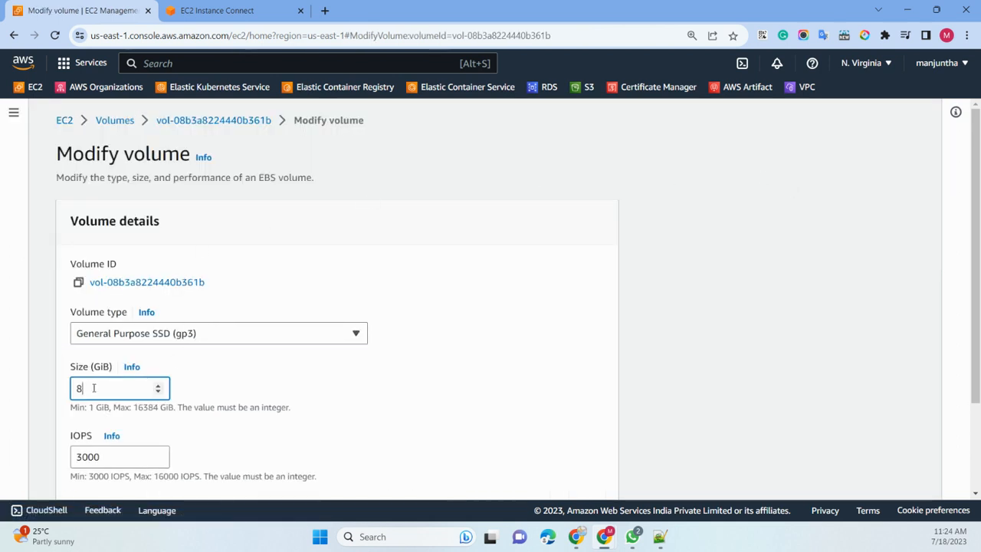
key(BackSpace)
text(0)
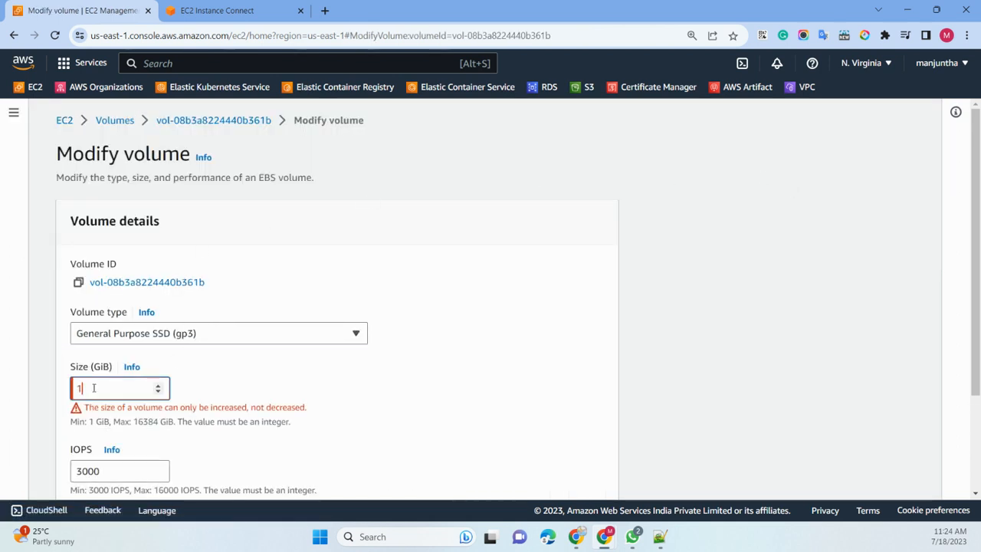
text(0)
scroll(298, 266, down, 2)
click(588, 476)
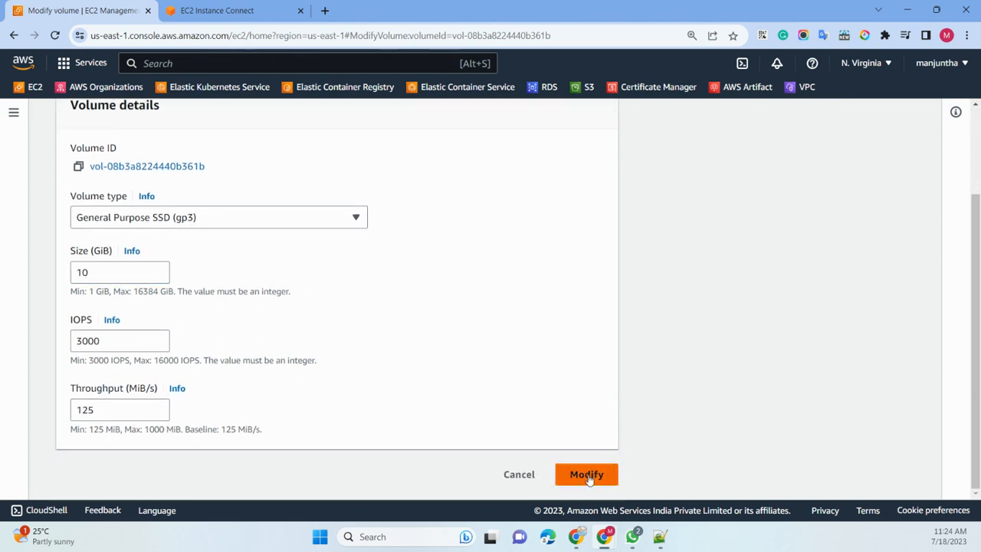
click(669, 421)
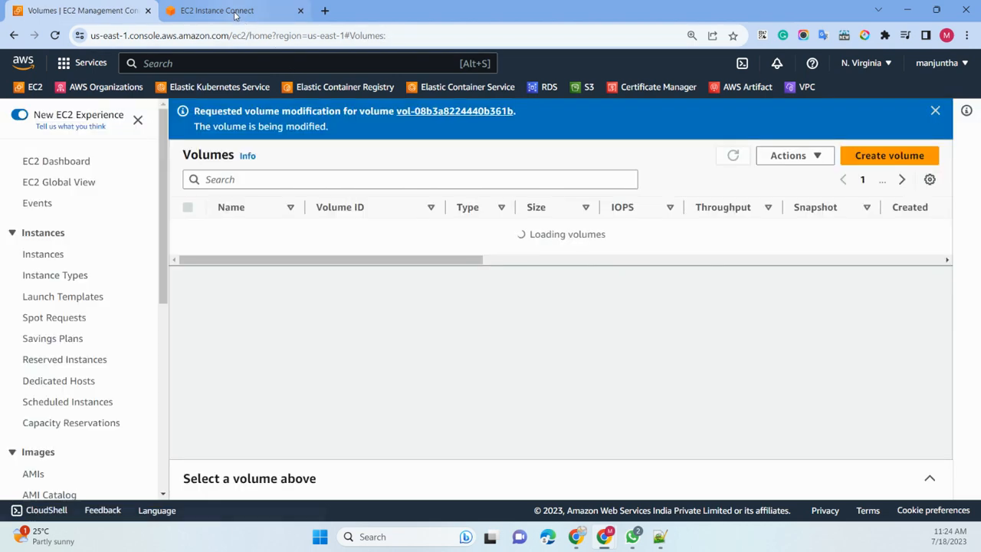
- Return to the EC2 Instance Connect terminal and run lsblk to compare the sizes of nvme0n1 and its root partition
click(230, 11)
text(ls)
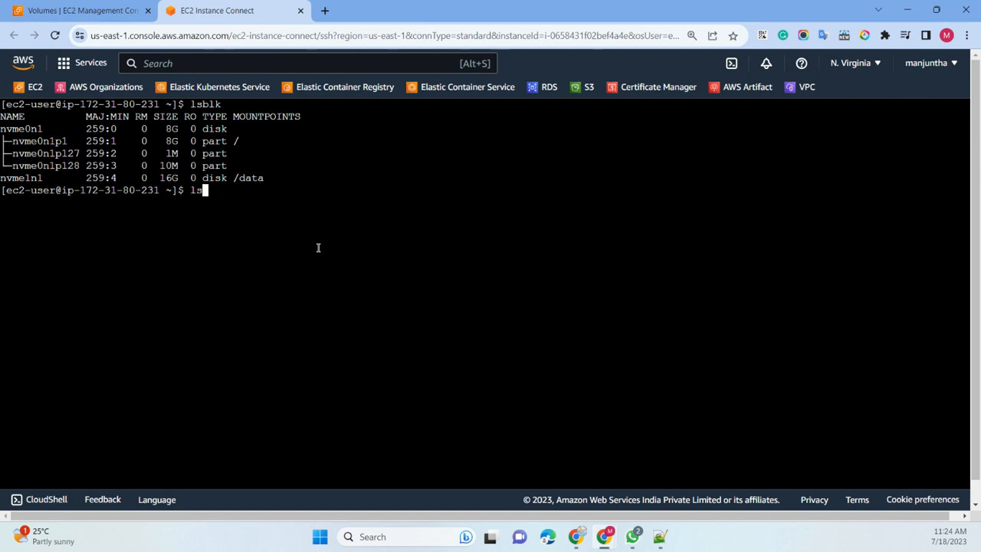
text(blk)
key(Return)
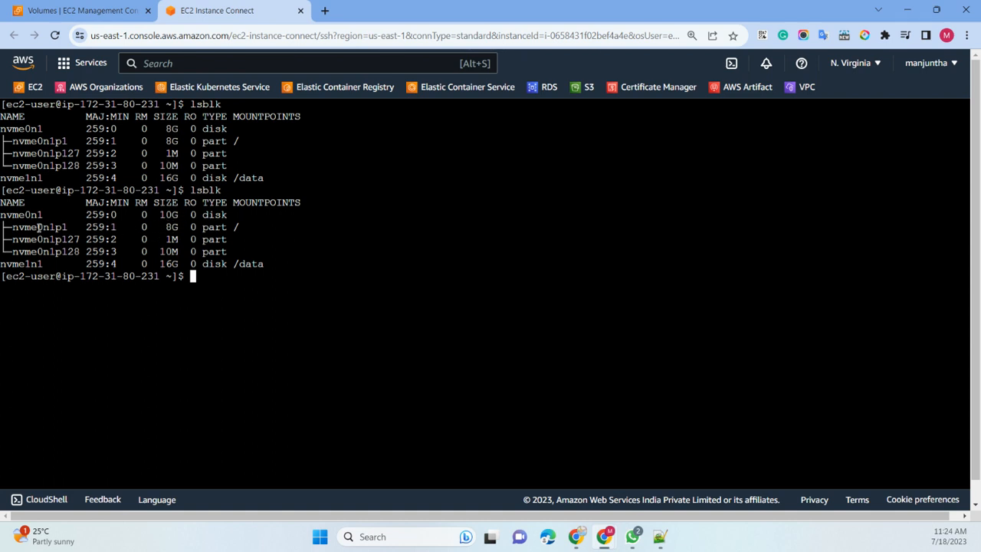
drag(14, 227, 162, 214)
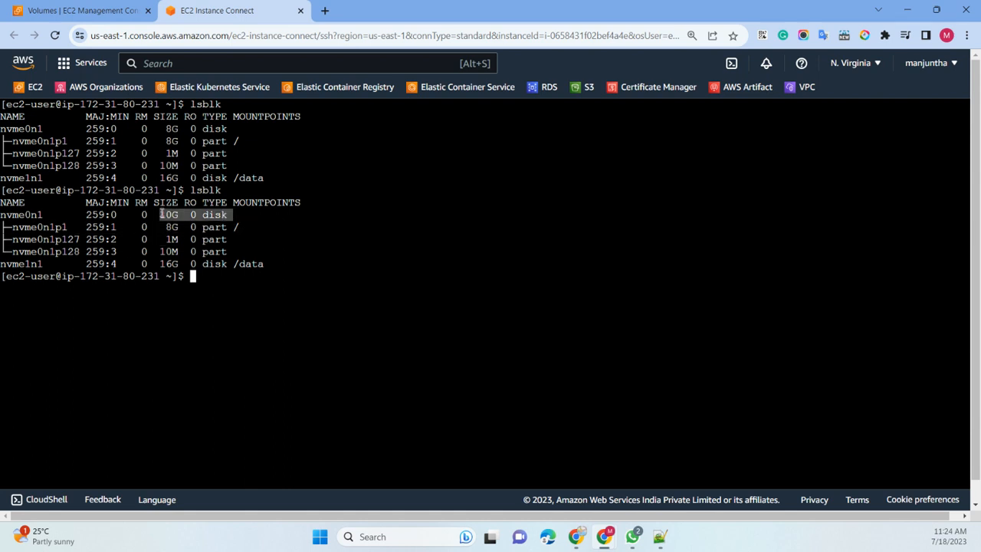
click(240, 228)
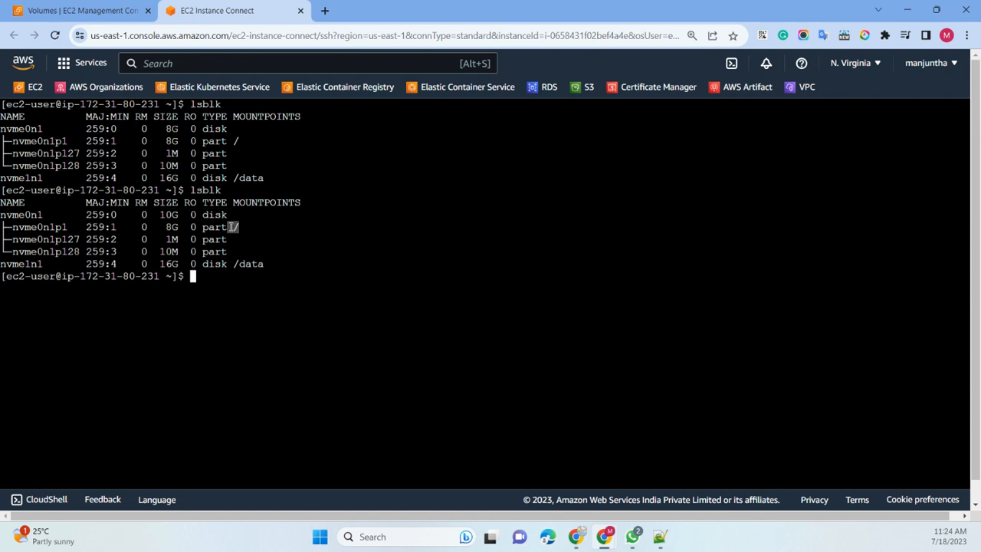
double_click(169, 227)
- Grow the first partition of the root disk by running sudo growpart /dev/nvme0n1 1
key(alt+Tab)
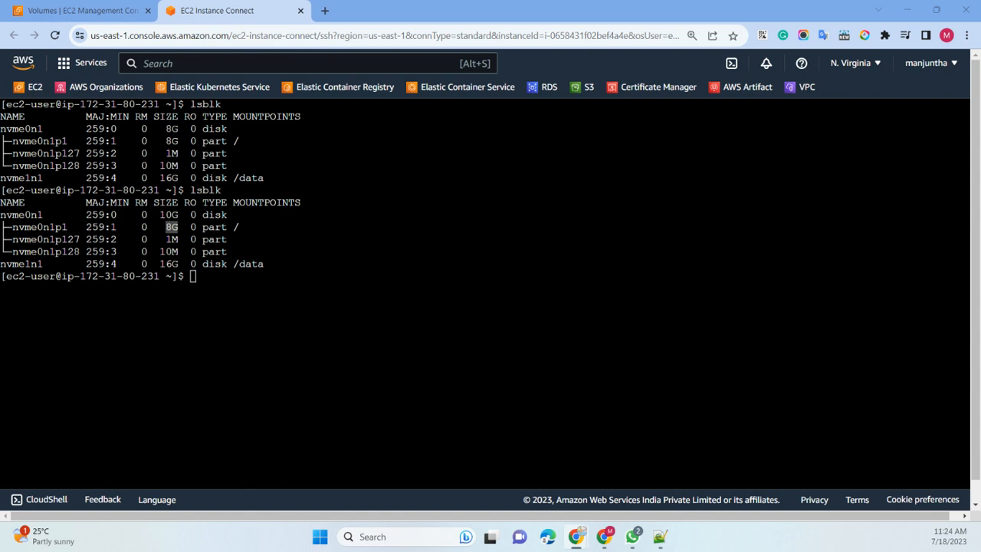
right_click(245, 407)
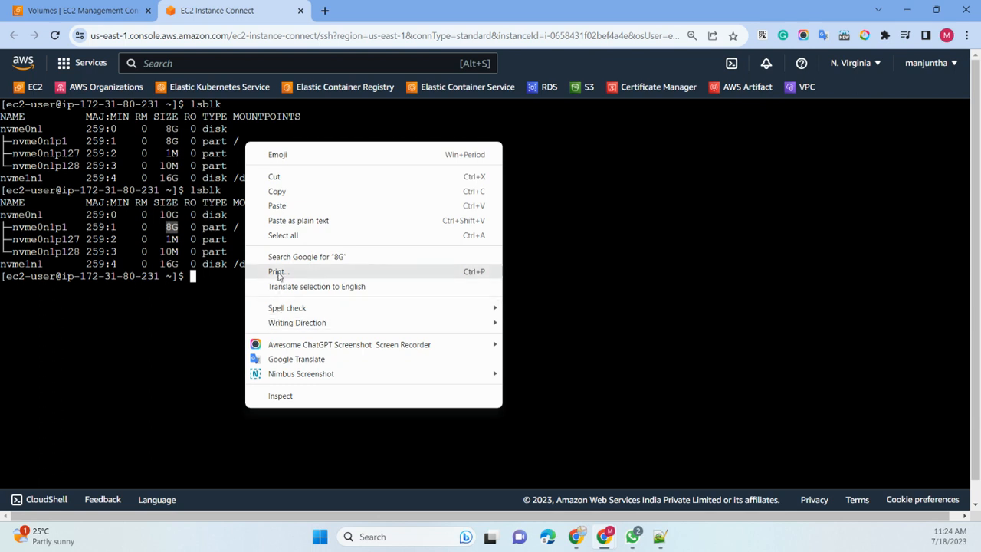
click(290, 206)
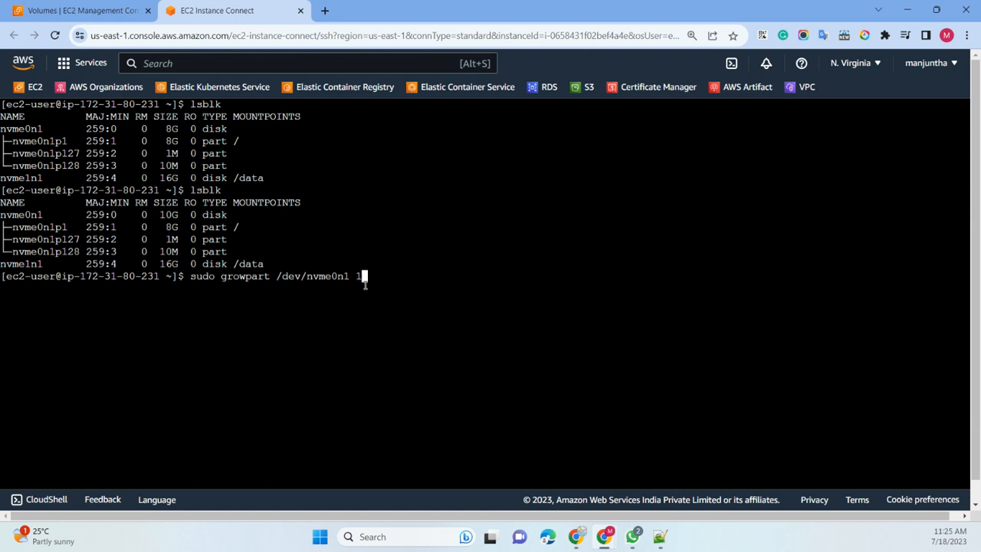
key(Return)
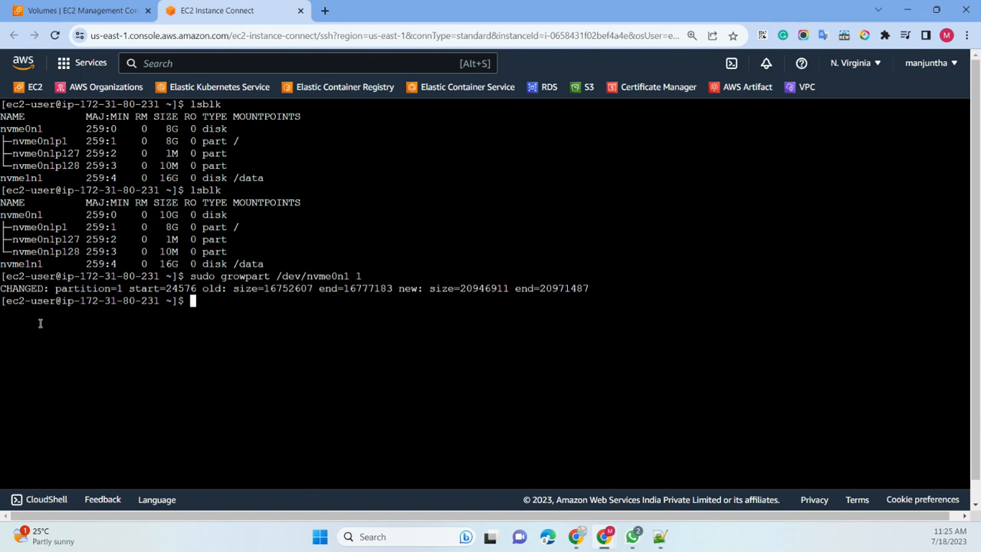
- Run lsblk and check the sizes of the nvme0n1 disk and its partitions
text(lsblk)
key(Return)
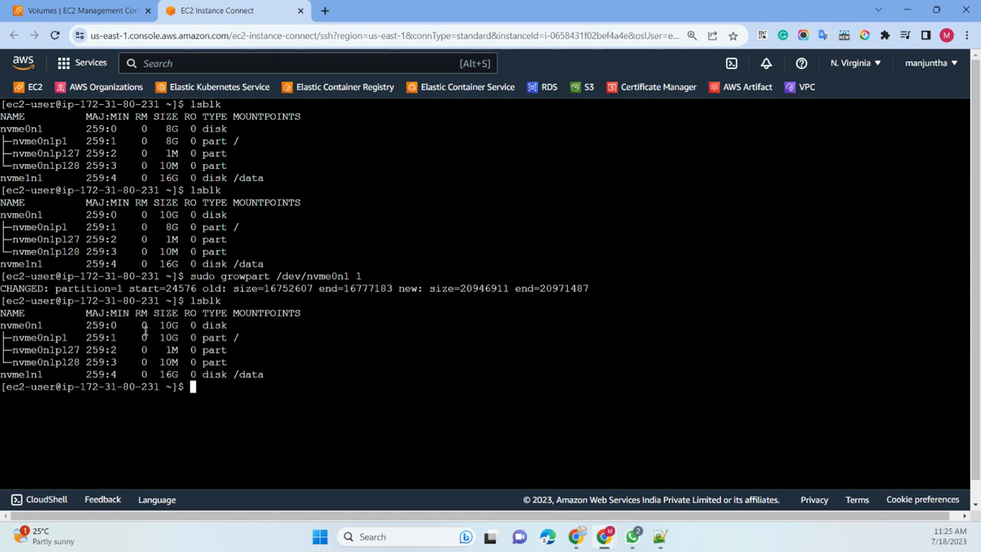
drag(161, 338, 239, 338)
drag(161, 325, 22, 338)
click(228, 392)
drag(227, 361, 15, 350)
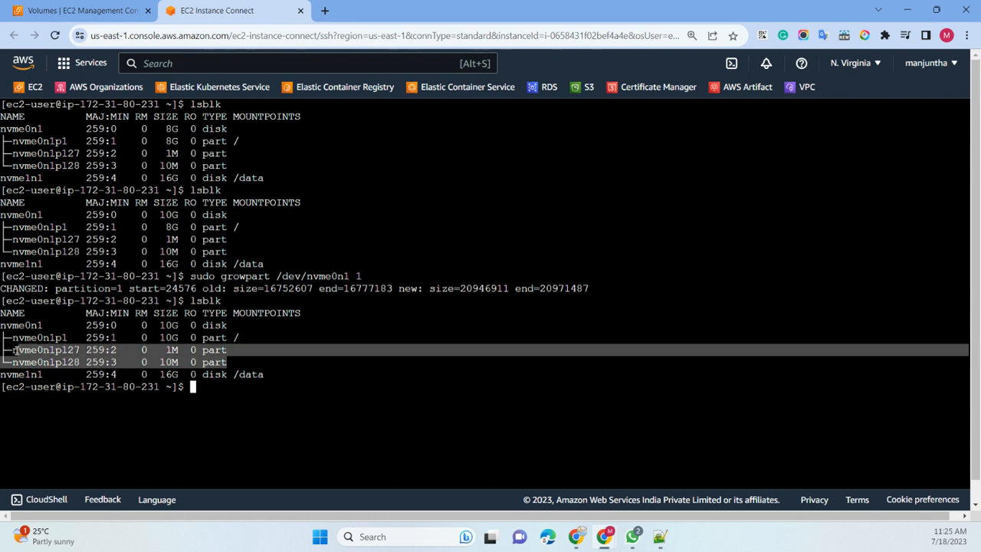
click(261, 416)
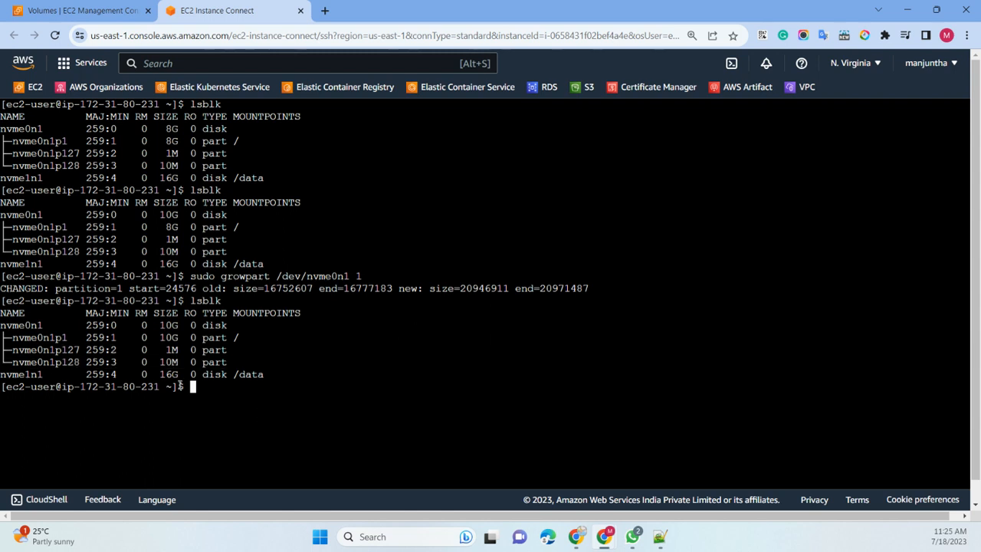
- Run df -h to check the size of the root file system, and clear the terminal
text(df -h)
key(Return)
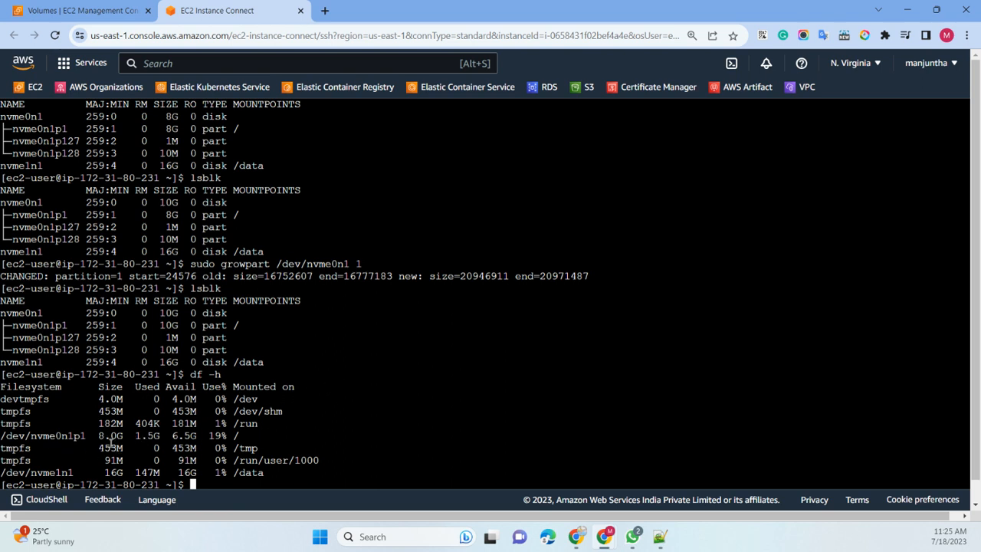
drag(98, 436, 116, 435)
click(359, 415)
text(clear)
key(Return)
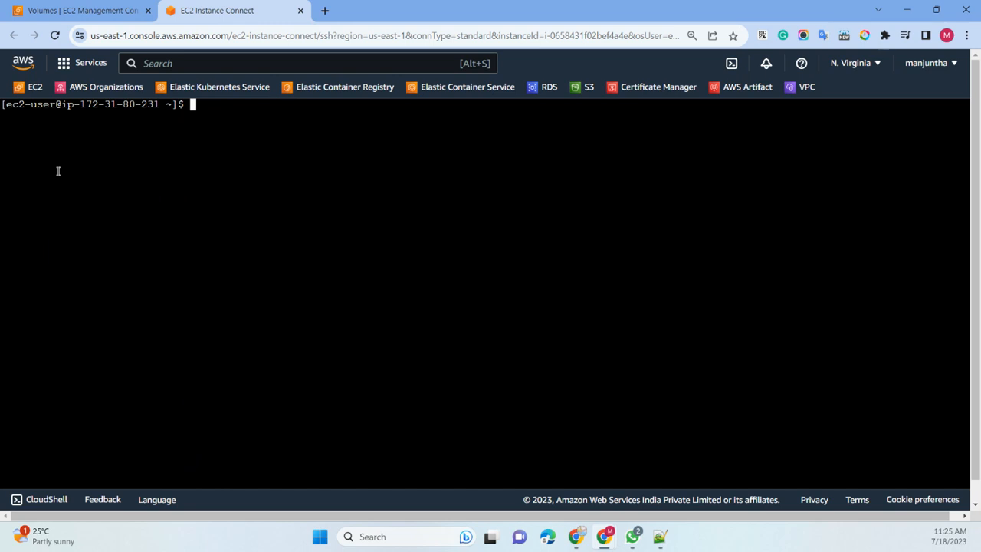
- Extend the root XFS file system by running sudo xfs_growfs -d /
key(alt+Tab)
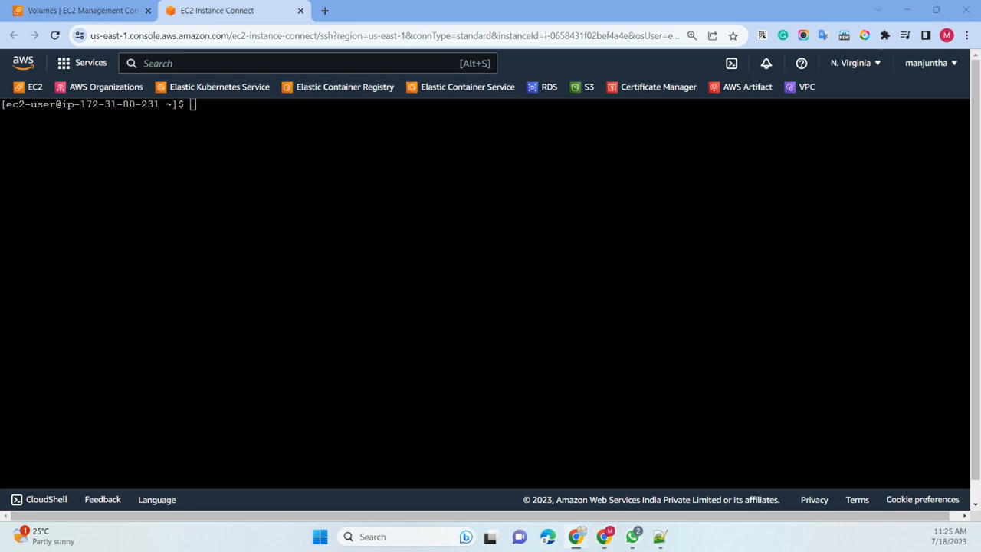
right_click(247, 192)
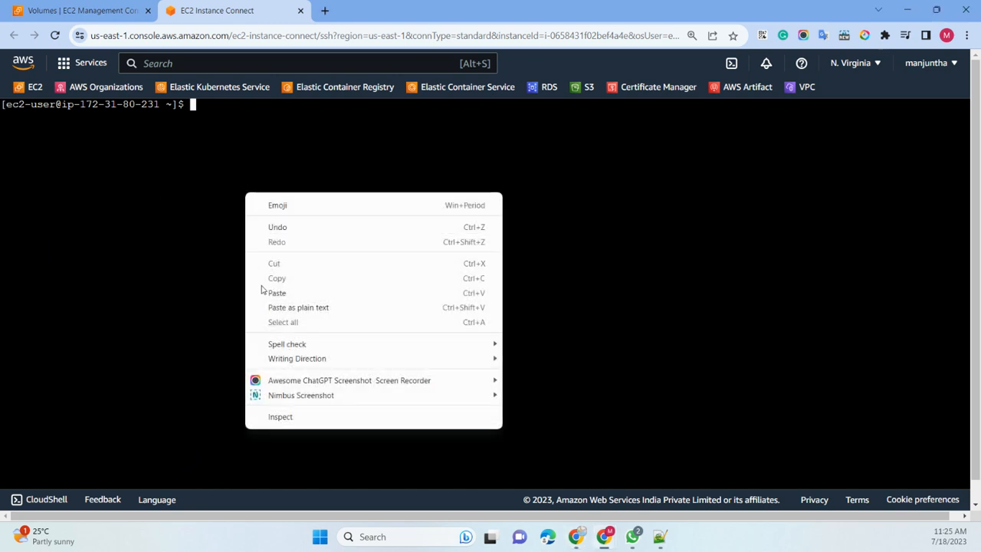
click(273, 290)
key(Return)
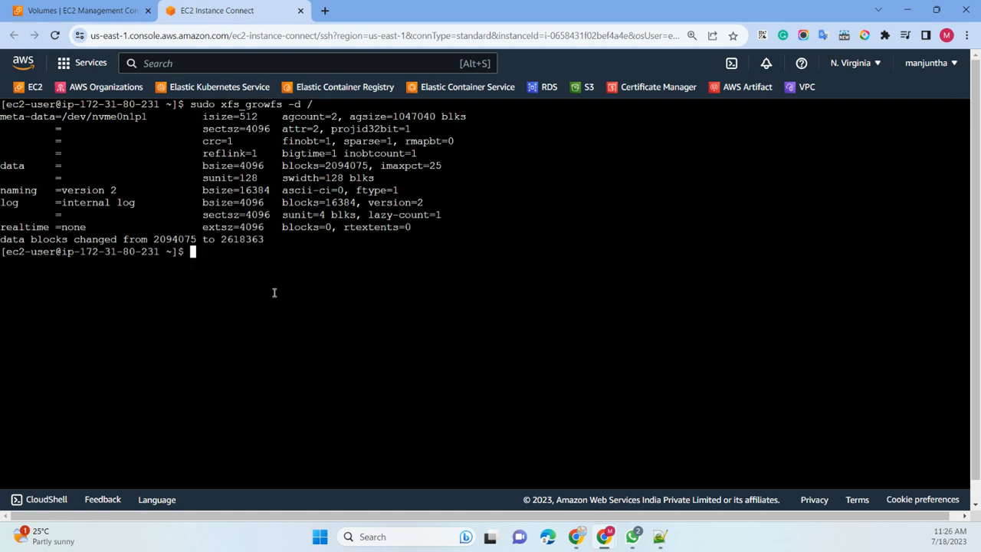
- Clear the terminal and run df -h to check the size of the root file system
key(Up)
key(Up)
key(Return)
key(Up)
key(Up)
key(Up)
key(Up)
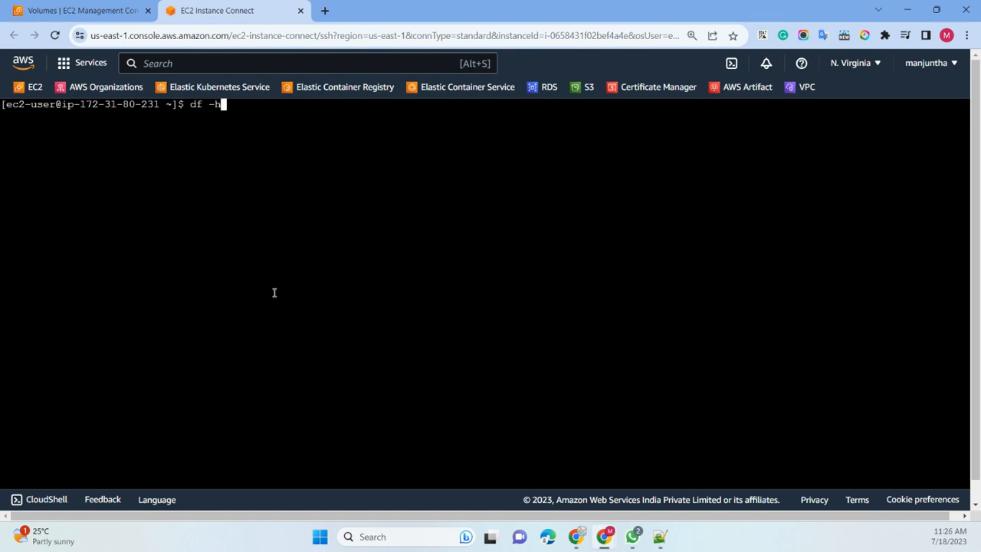
key(Return)
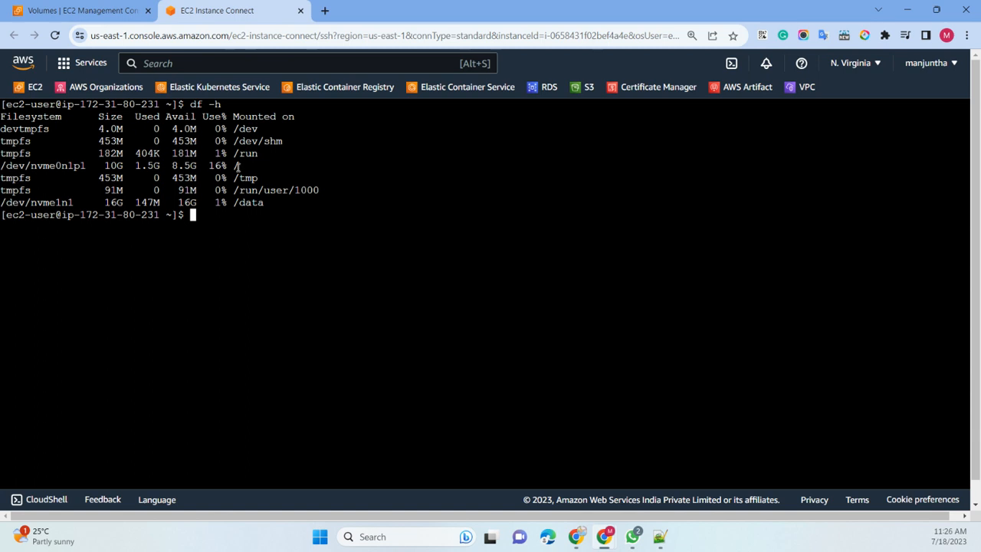
drag(240, 167, 6, 173)
click(240, 273)
key(Up)
key(Up)
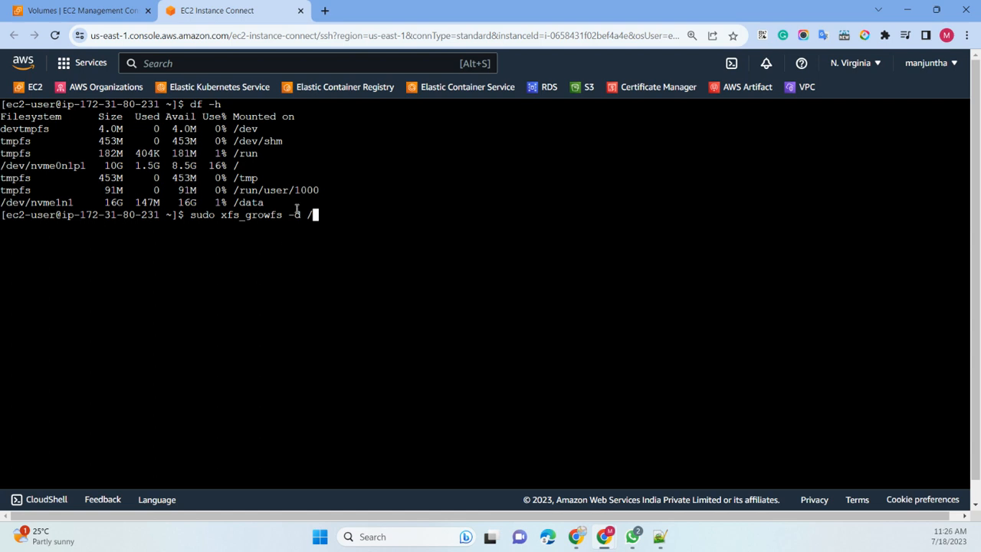
drag(233, 165, 244, 164)
drag(223, 215, 269, 215)
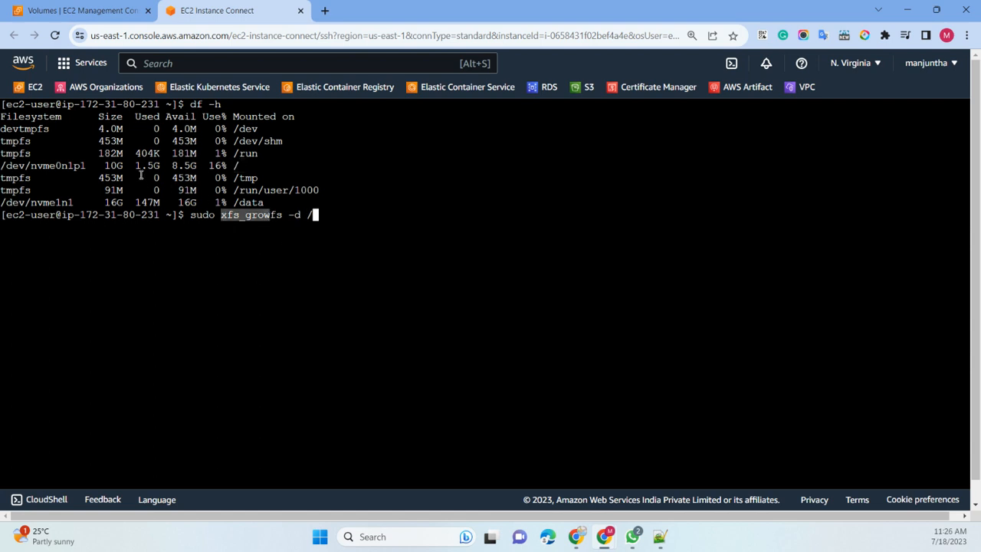
click(164, 268)
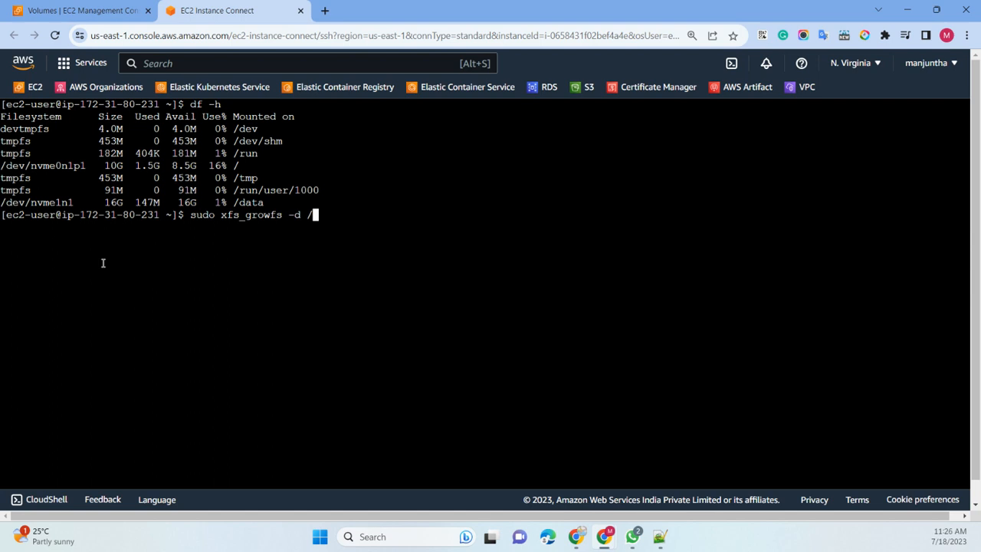
- Replace the unexecuted xfs_growfs command with df -hT and run it to list the file system types
key(alt+Tab)
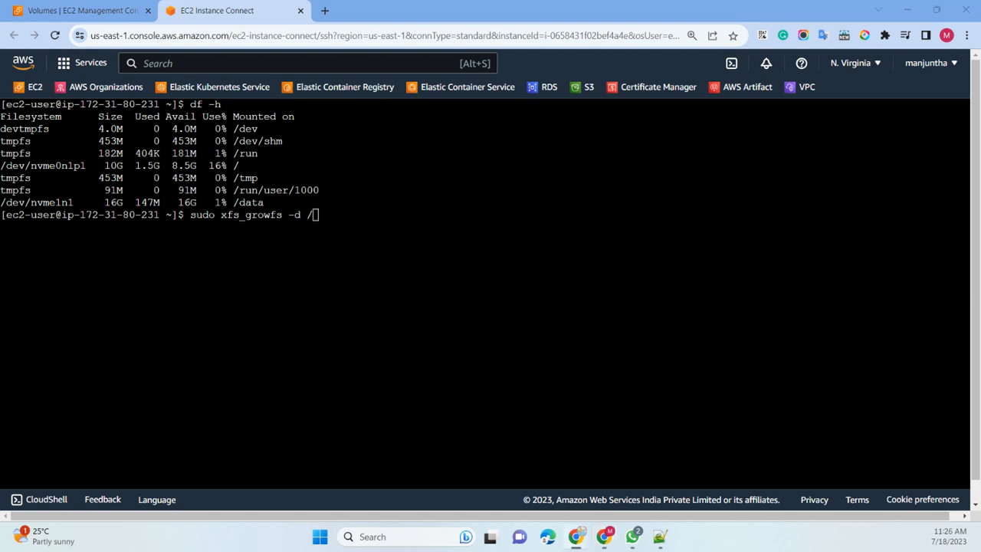
right_click(281, 290)
click(221, 331)
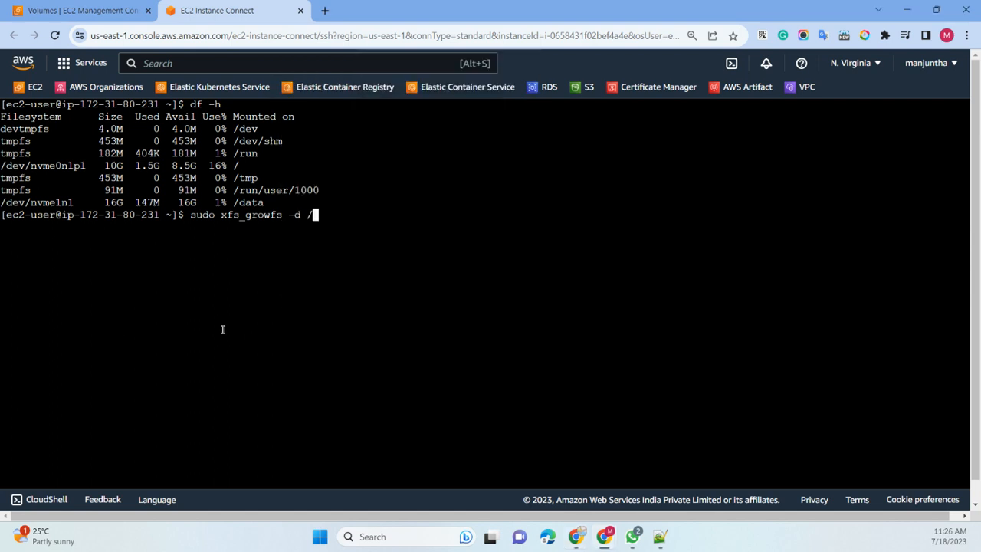
key(BackSpace)
key(BackSpace)
key(BackSpace)
key(BackSpace)
key(BackSpace)
key(BackSpace)
key(BackSpace)
key(BackSpace)
key(BackSpace)
key(BackSpace)
key(BackSpace)
key(BackSpace)
key(BackSpace)
key(BackSpace)
key(BackSpace)
key(BackSpace)
key(BackSpace)
key(BackSpace)
key(BackSpace)
key(BackSpace)
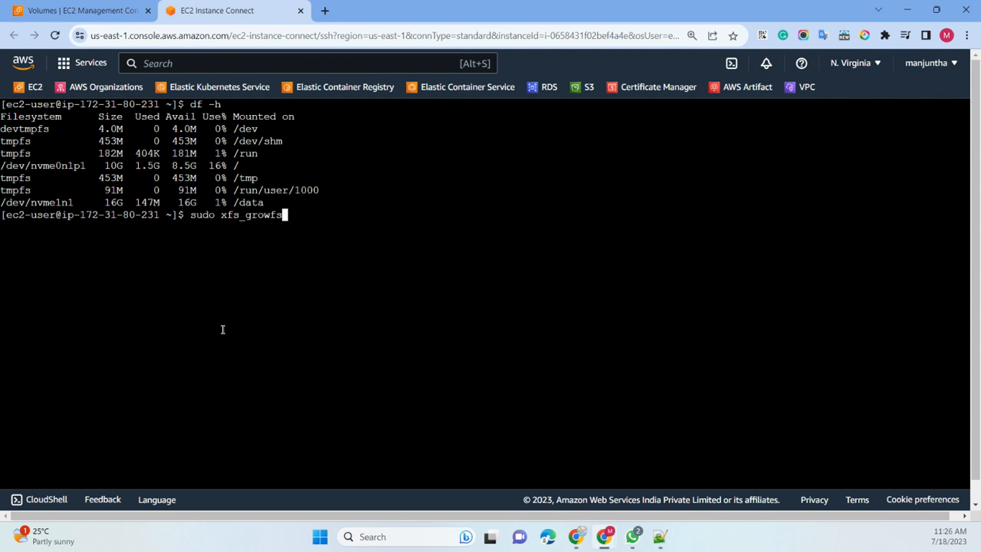
right_click(234, 337)
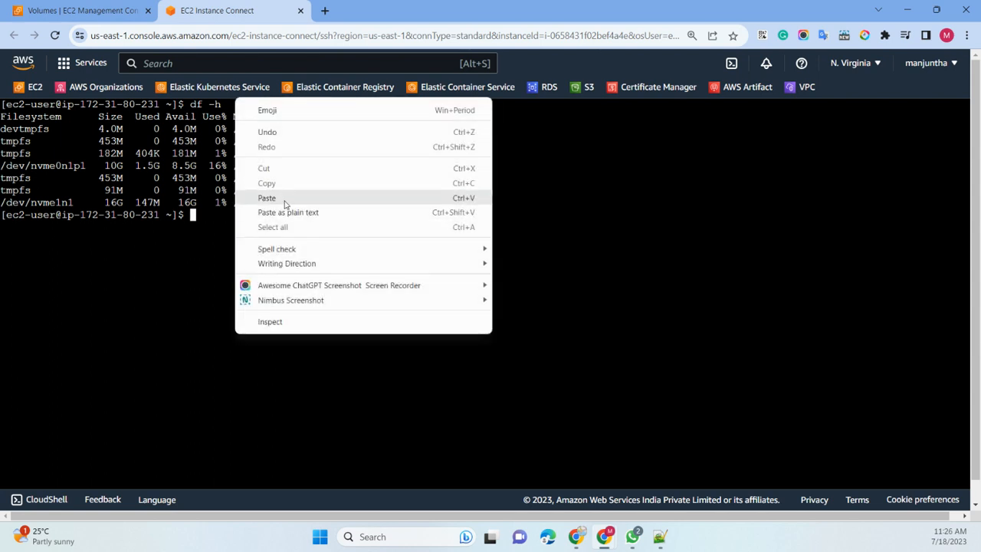
click(285, 197)
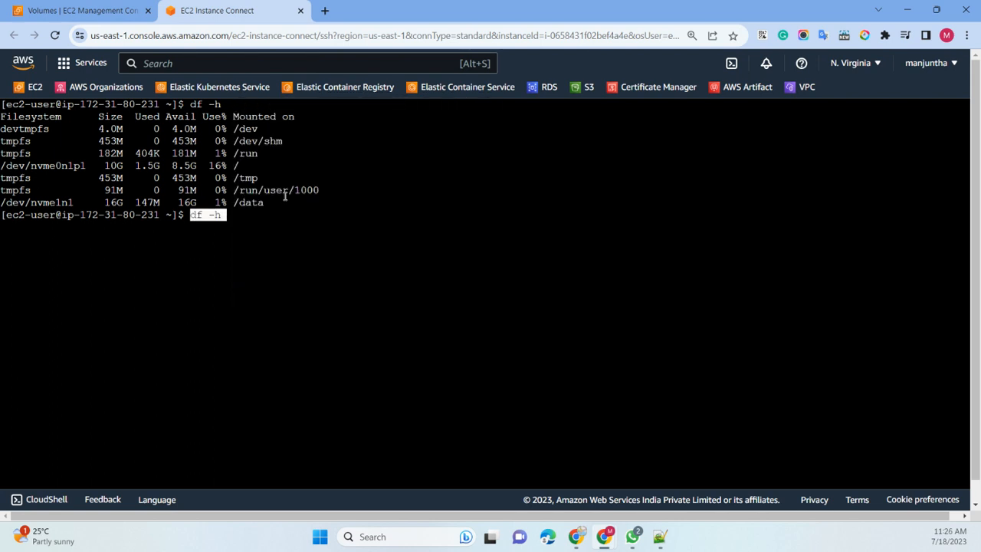
key(Return)
text(T)
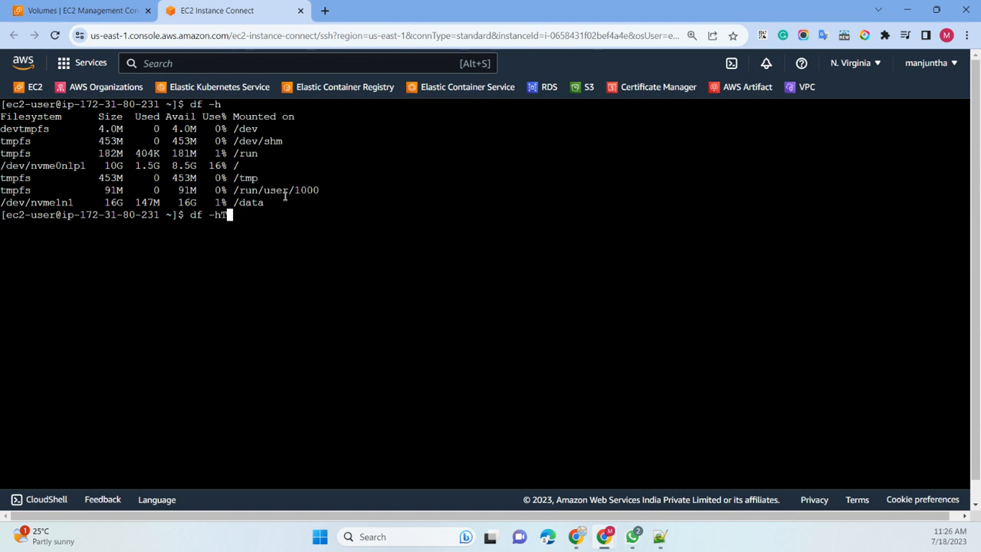
key(Return)
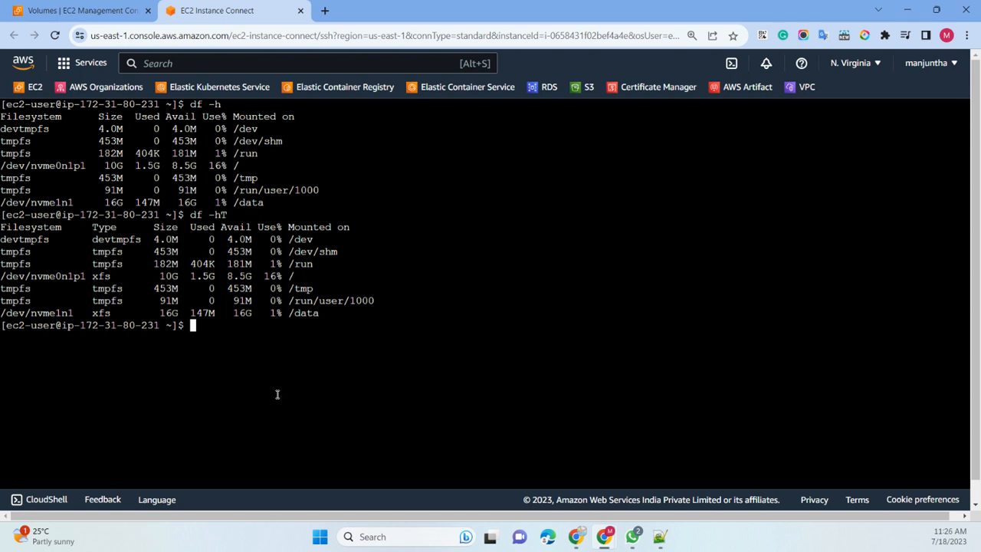
key(Up)
key(Up)
key(Up)
key(Up)
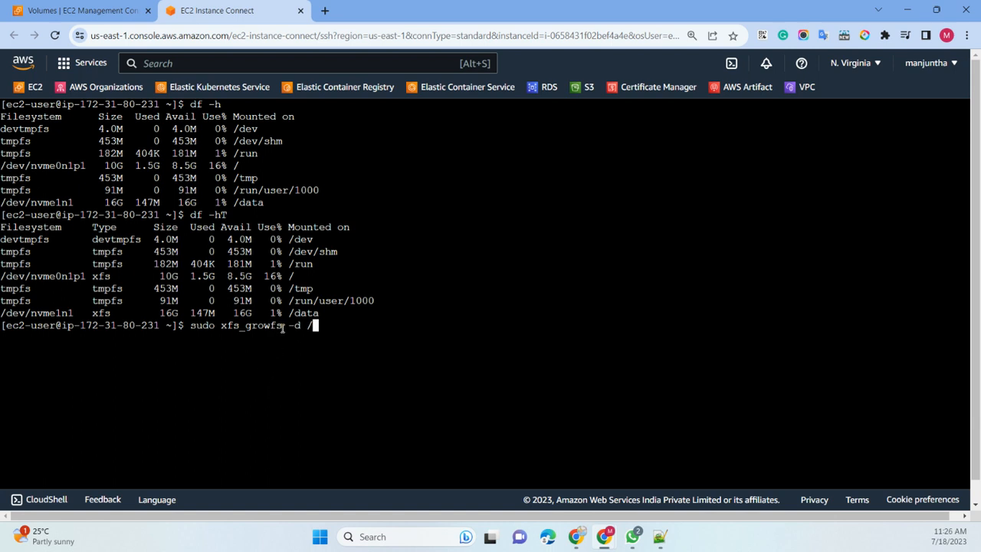
drag(282, 326, 227, 326)
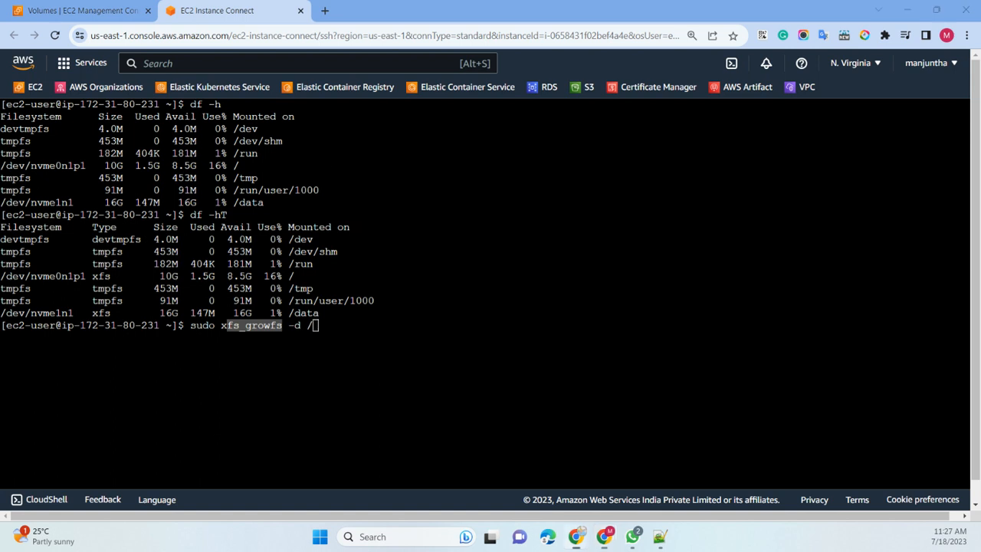
click(576, 537)
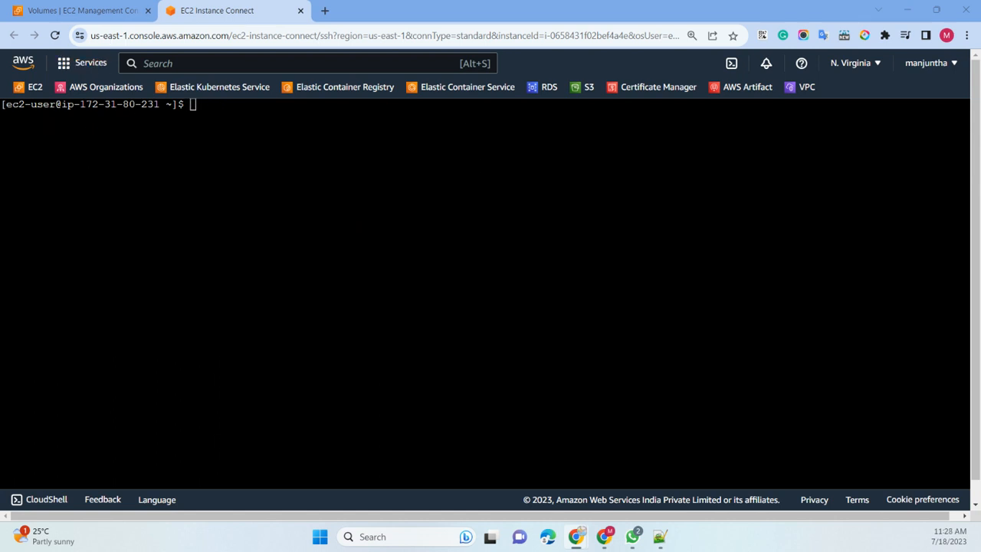
- Run df -hT at the cleared prompt and check the mount point of the additional volume
click(344, 202)
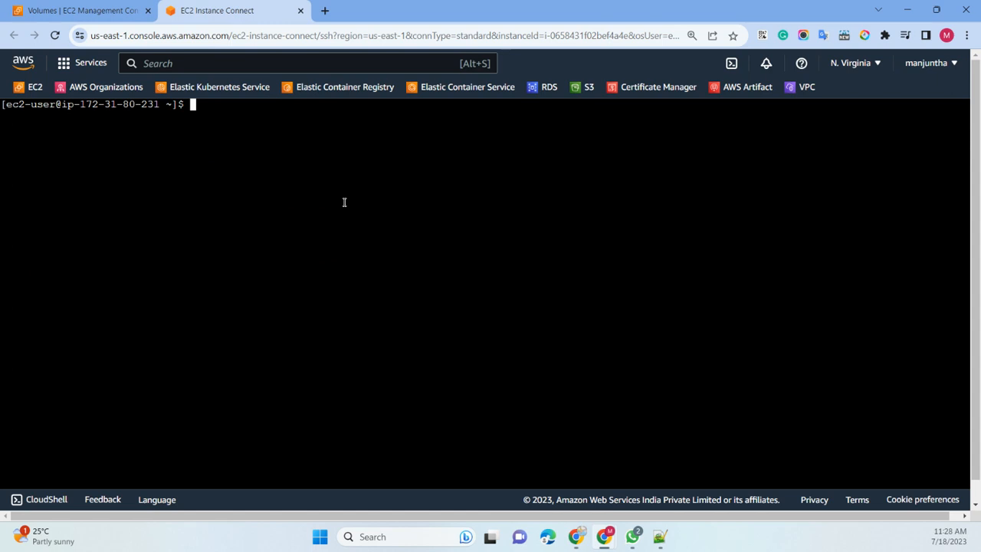
text(df -hT)
key(Return)
drag(289, 202, 327, 207)
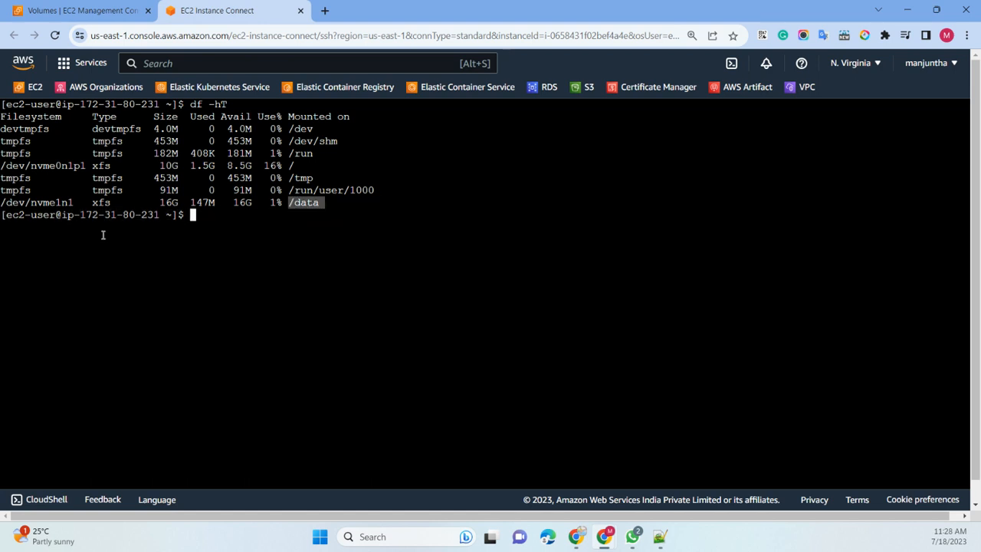
click(246, 234)
drag(325, 206, 289, 203)
click(308, 241)
- Run sudo blkid to list the block device UUIDs, and identify the device mounted on /data
click(576, 537)
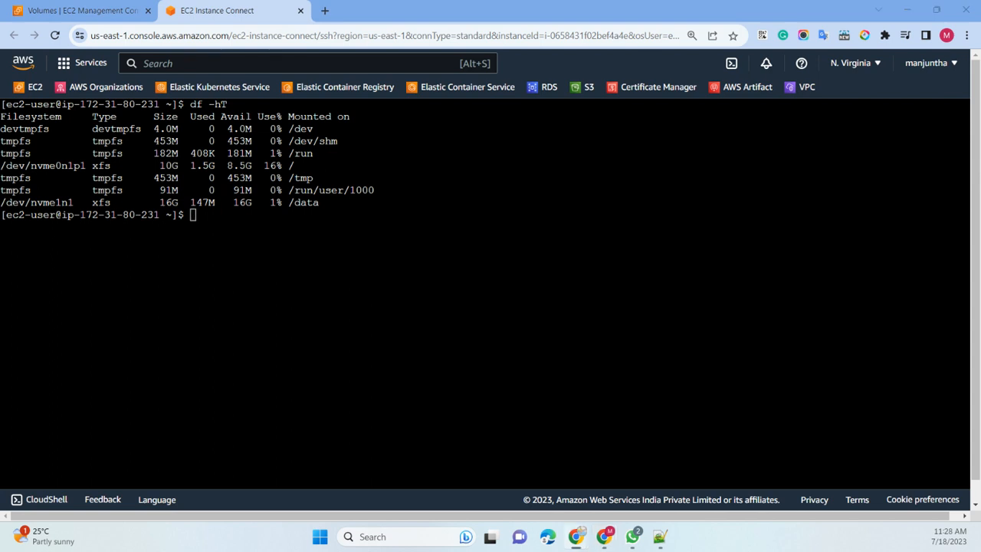
right_click(230, 230)
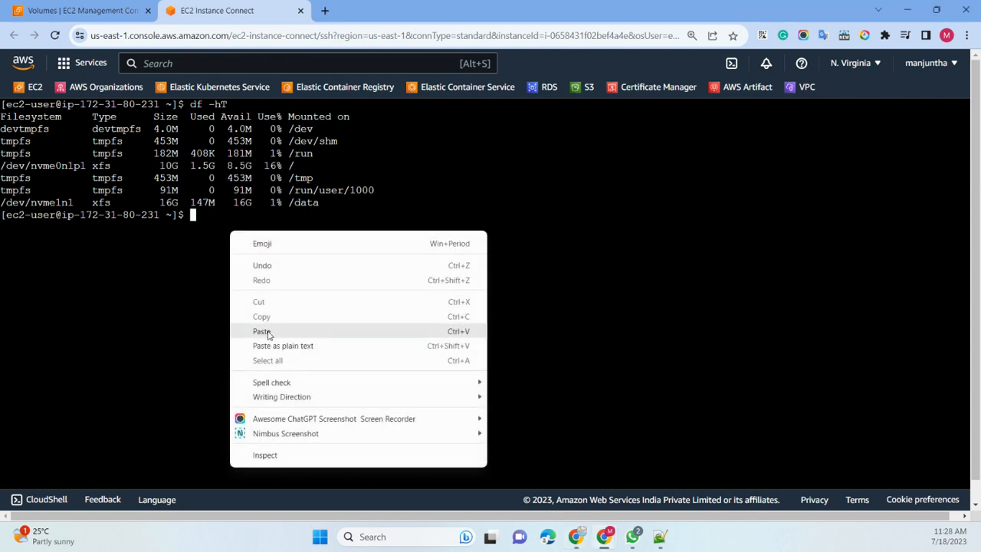
click(261, 331)
key(BackSpace)
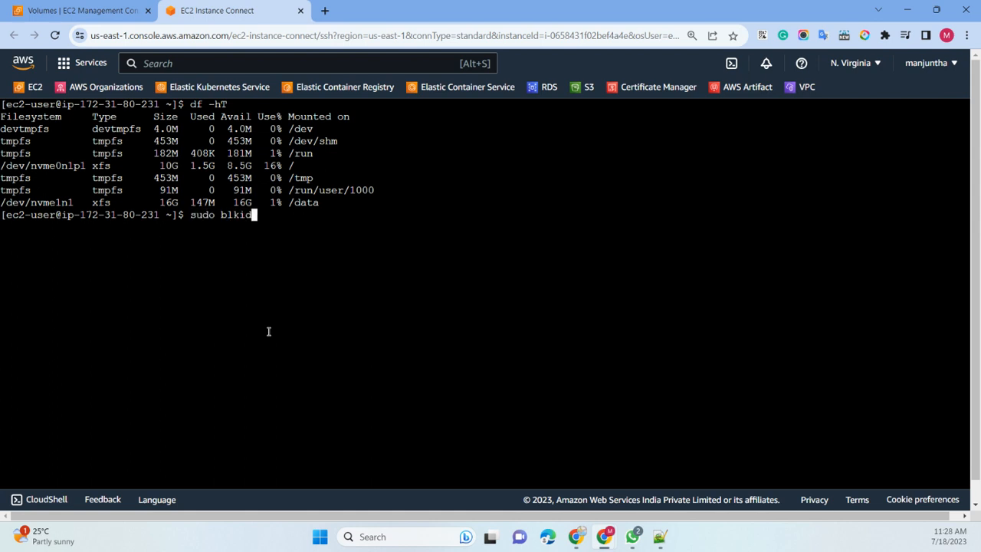
key(Return)
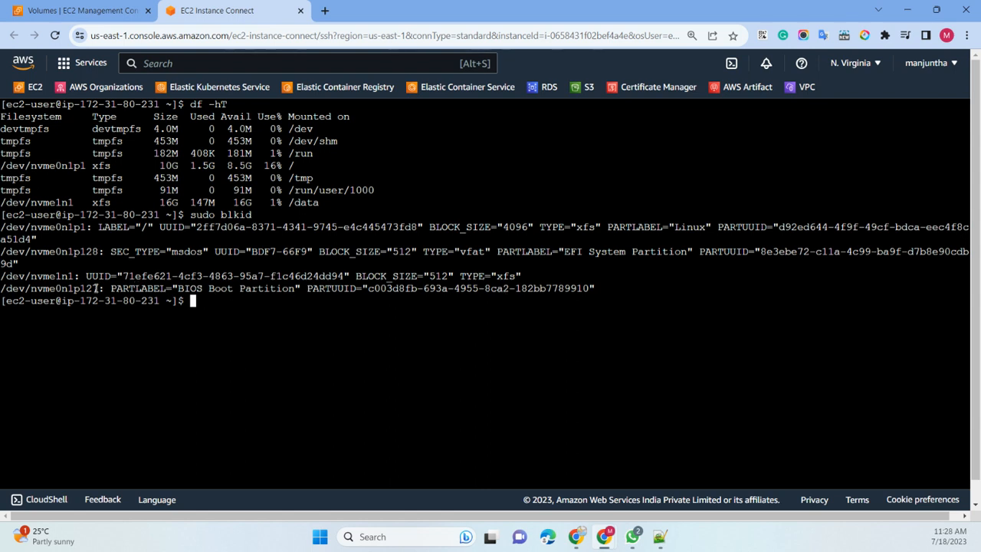
double_click(71, 202)
drag(330, 203, 1, 203)
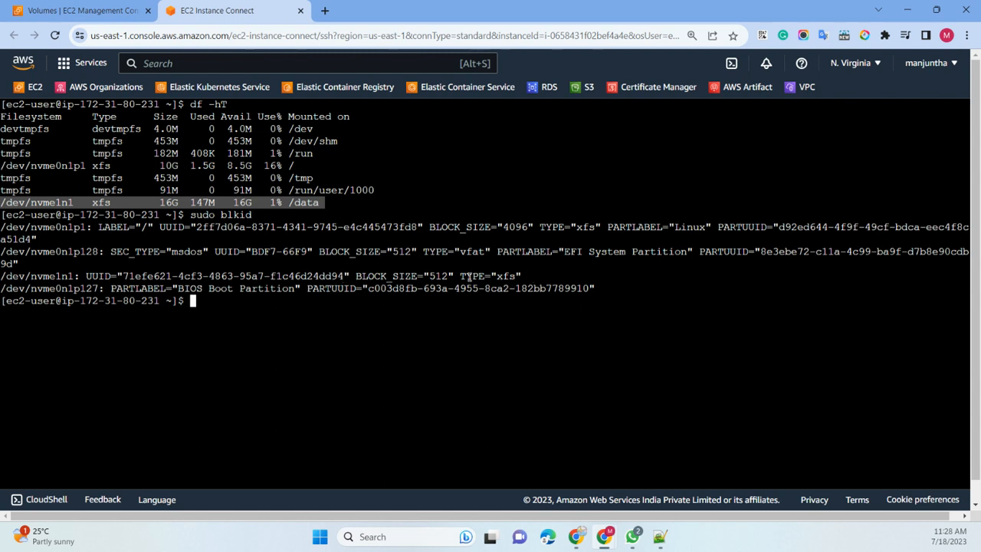
- Copy the /dev/nvme1n1 line from the blkid output and paste it below the /data mount entry in the Notepad++ draft
drag(522, 276, 3, 271)
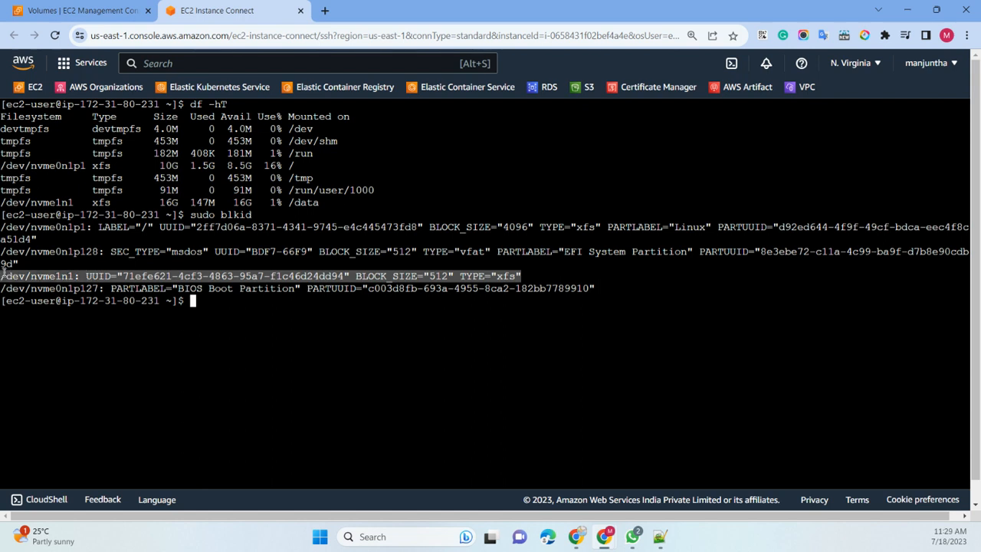
right_click(47, 276)
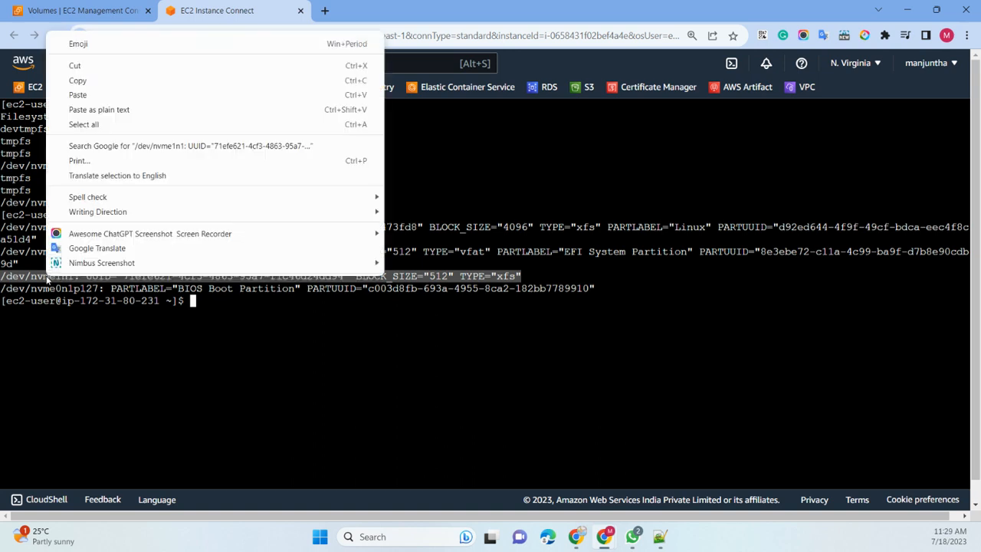
click(76, 81)
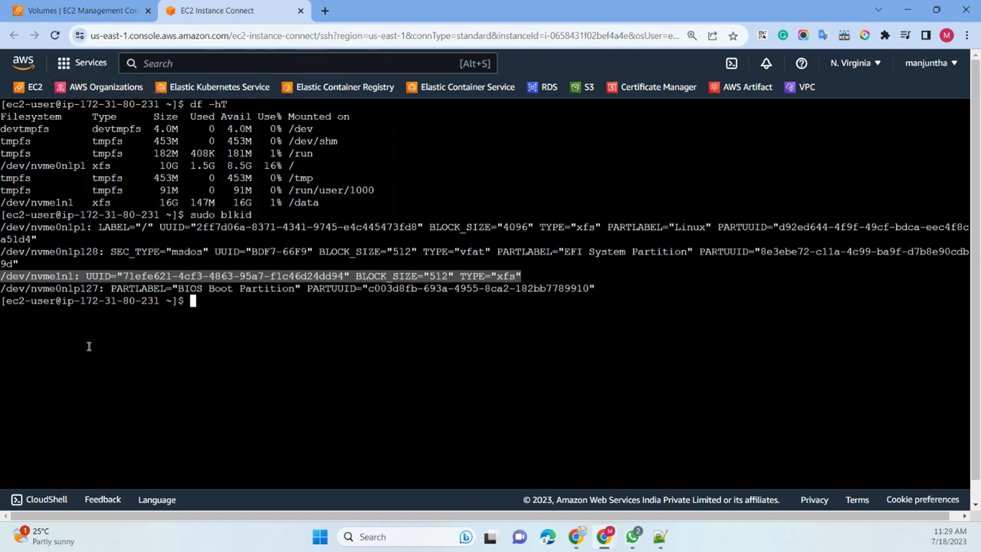
click(659, 537)
click(532, 164)
click(610, 66)
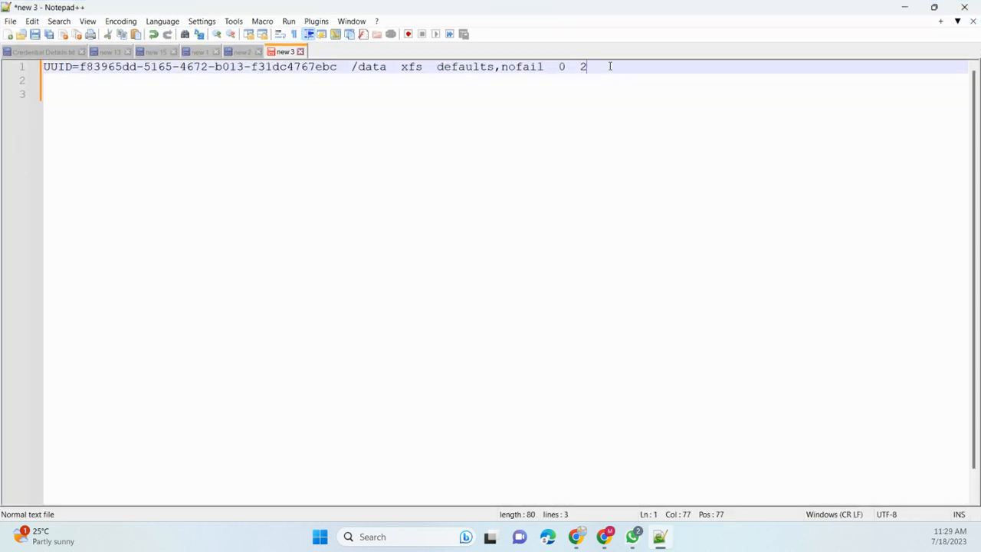
key(Return)
key(Return)
key(Return)
key(ctrl+v)
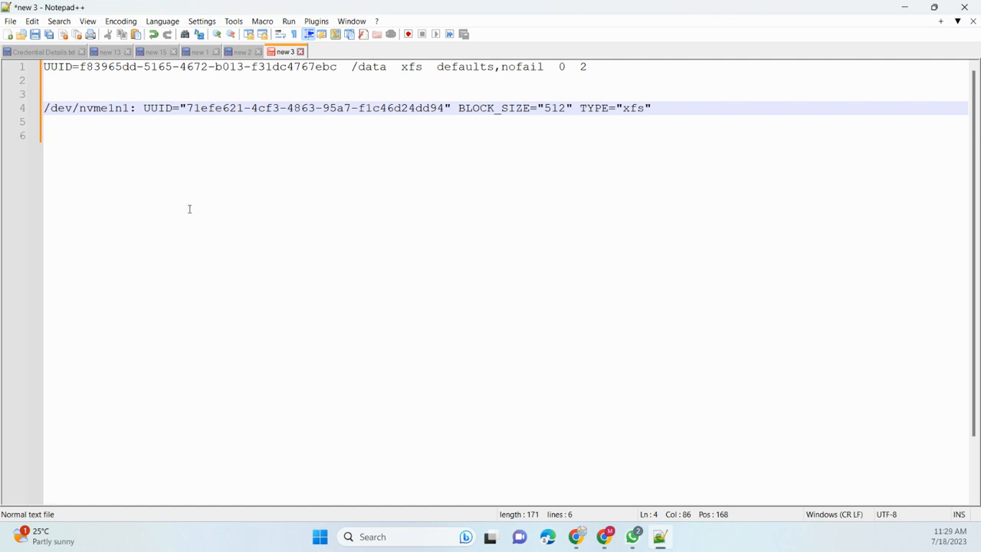
- Replace the UUID in the draft /data mount entry with 71efe621-4cf3-4863-95a7-f1c46d24dd94, and select the whole entry before returning to the terminal
drag(447, 109, 187, 108)
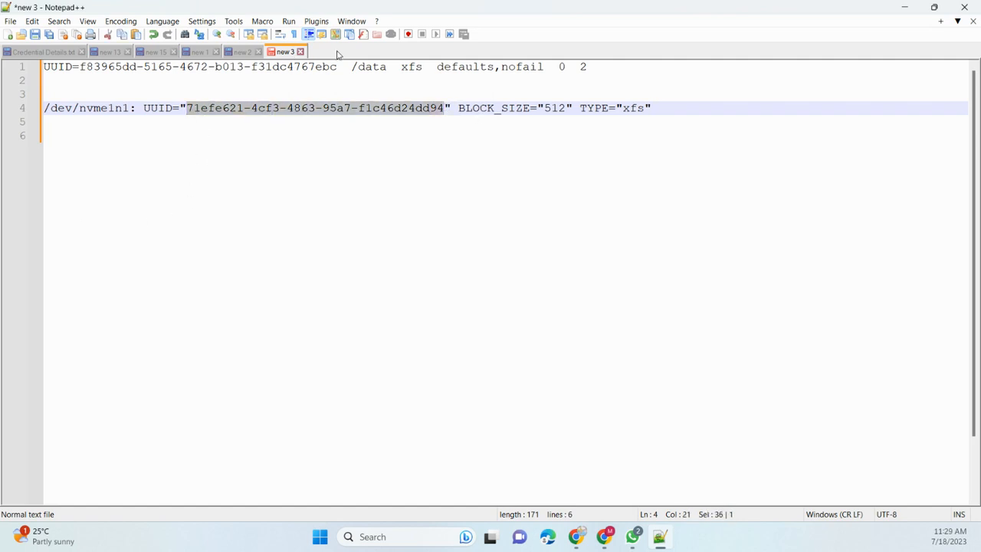
drag(337, 66, 80, 68)
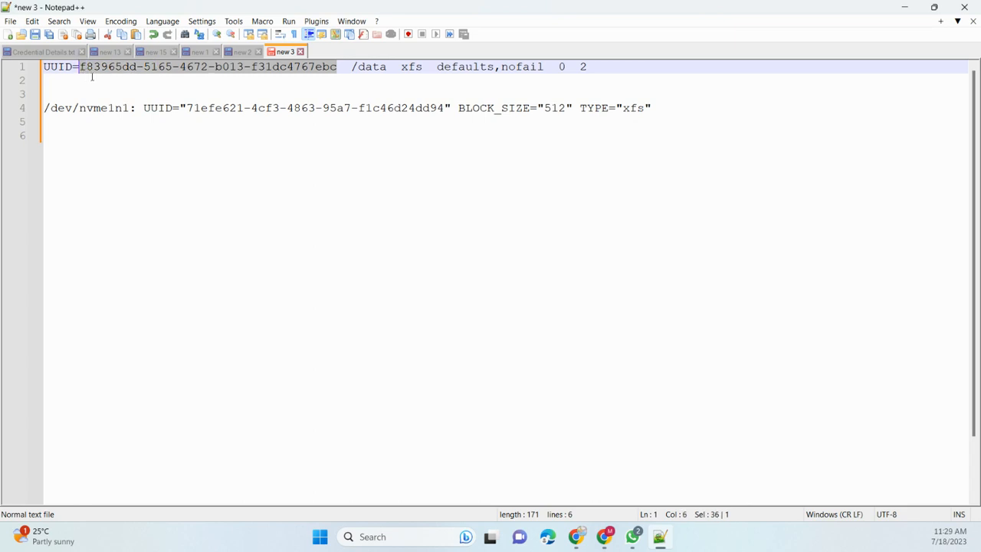
key(ctrl+v)
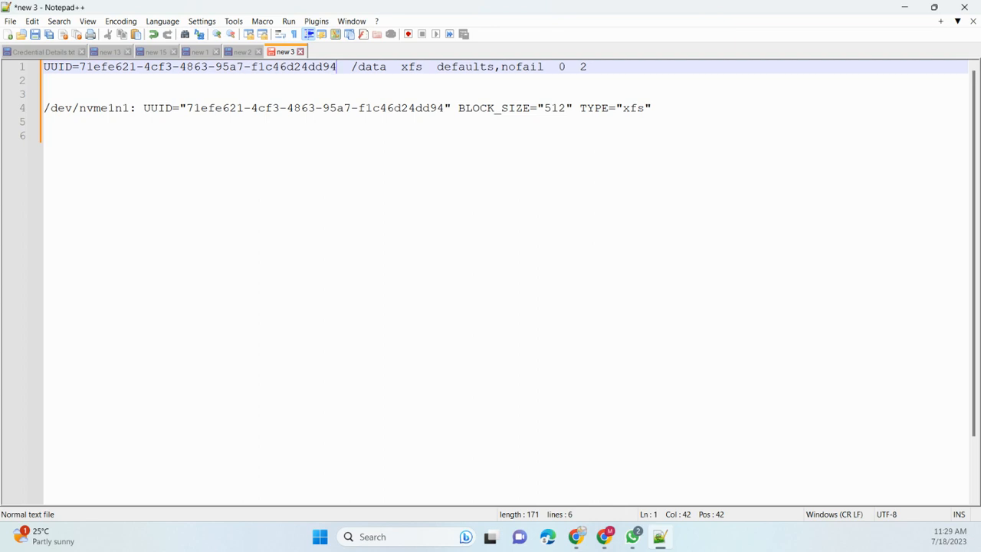
click(595, 69)
drag(595, 67, 44, 67)
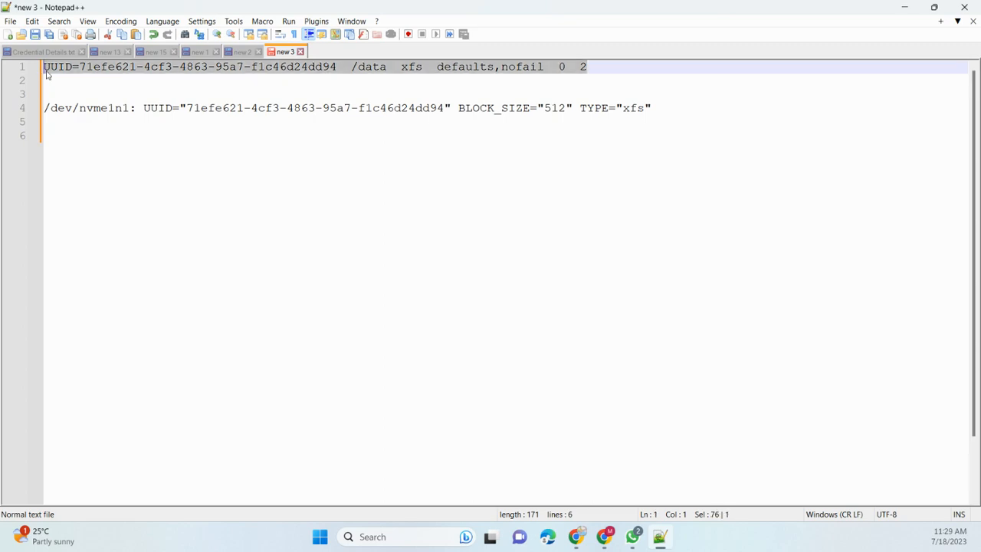
click(904, 8)
click(342, 349)
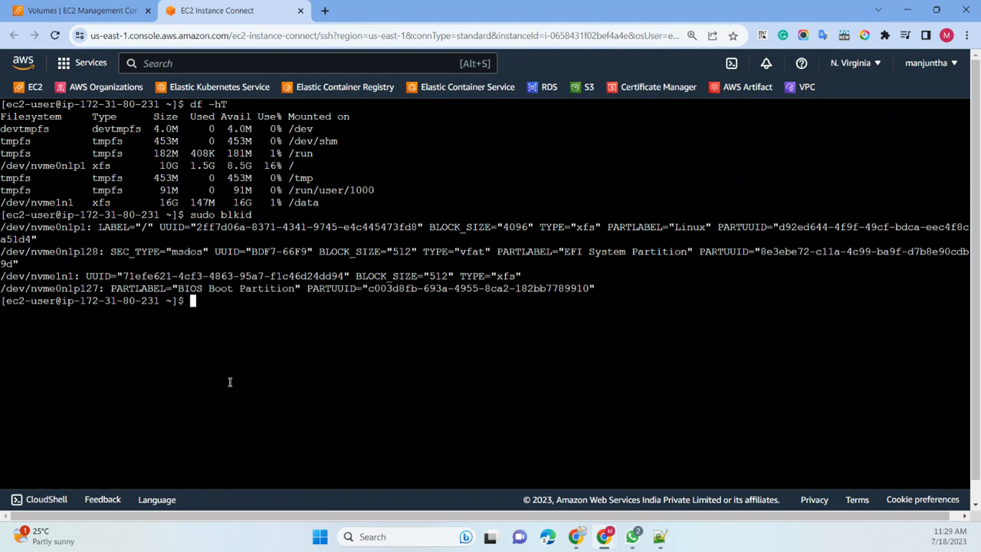
text(sudo vim)
key(BackSpace)
key(BackSpace)
key(BackSpace)
key(BackSpace)
key(BackSpace)
key(BackSpace)
key(BackSpace)
key(BackSpace)
key(BackSpace)
- Run sudo lsblk -o +UUID to list the block devices with their UUIDs
key(alt+Tab)
right_click(282, 345)
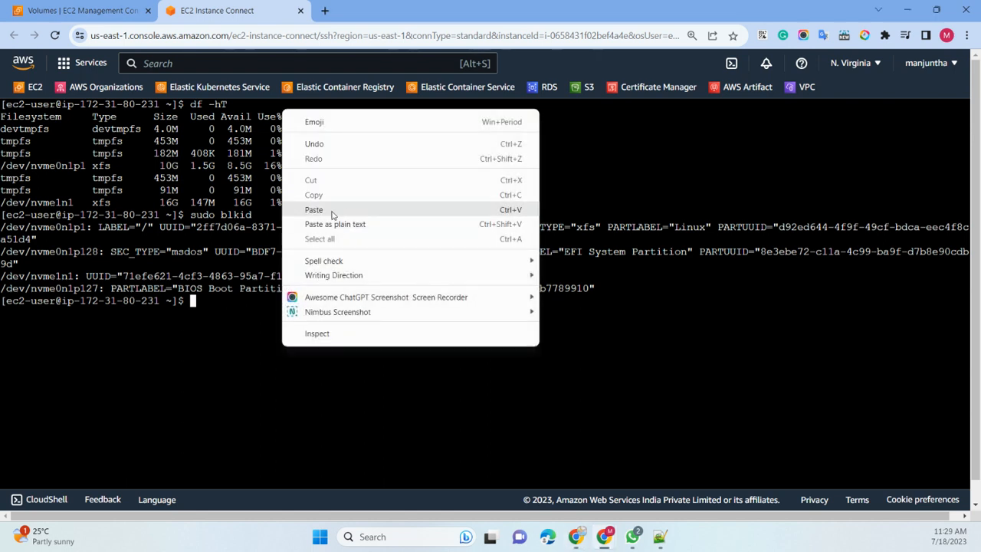
click(333, 212)
key(Return)
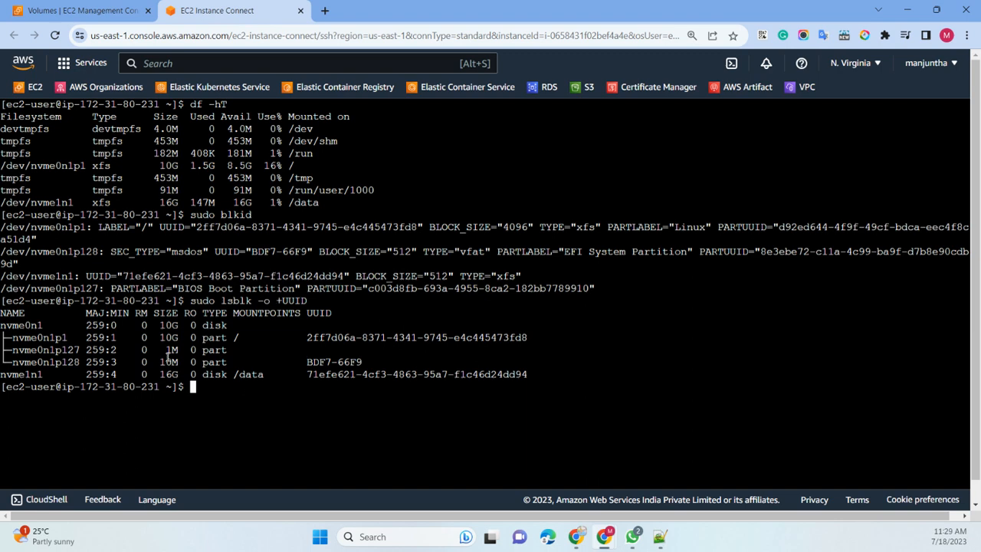
- Open /etc/fstab in vim with sudo and examine the existing root and /boot/efi mount entries
right_click(234, 433)
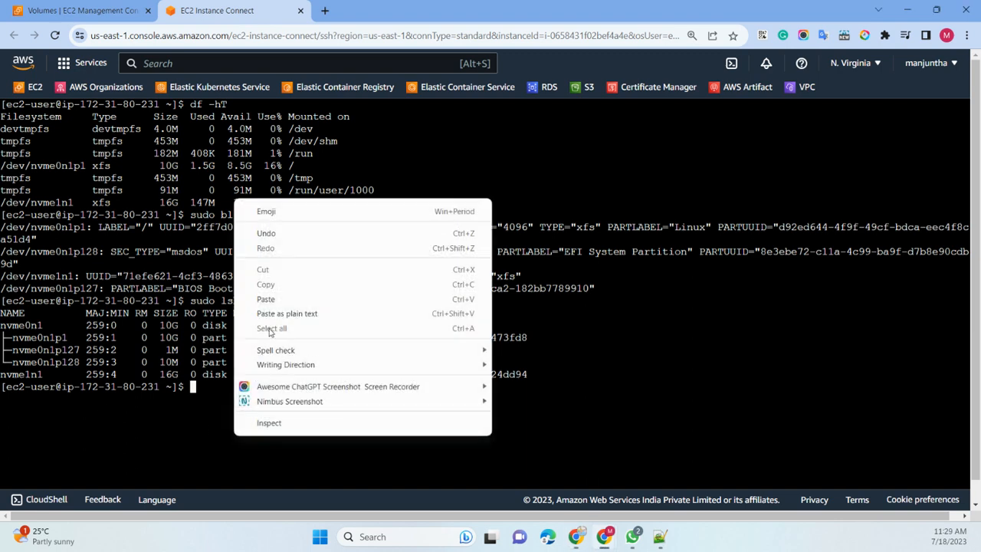
click(275, 298)
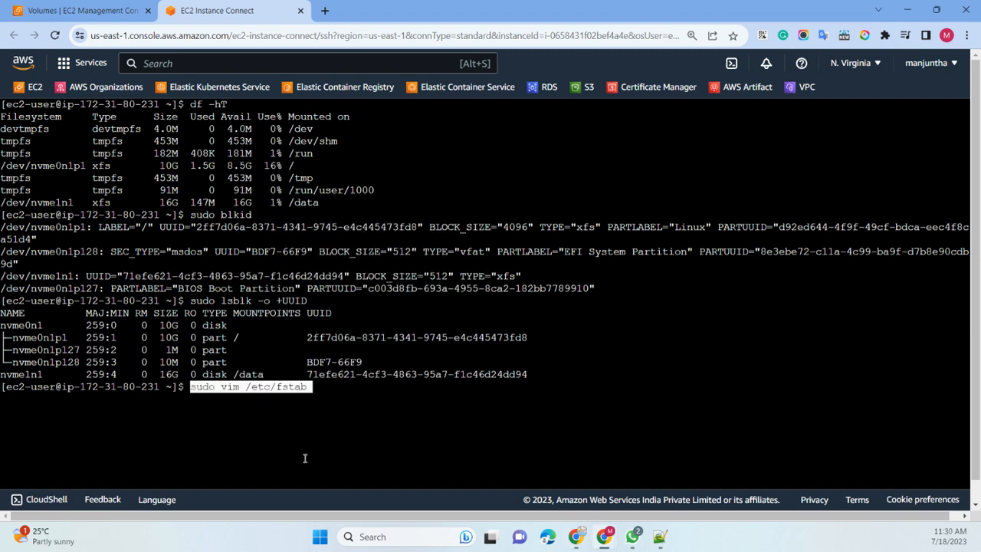
key(Return)
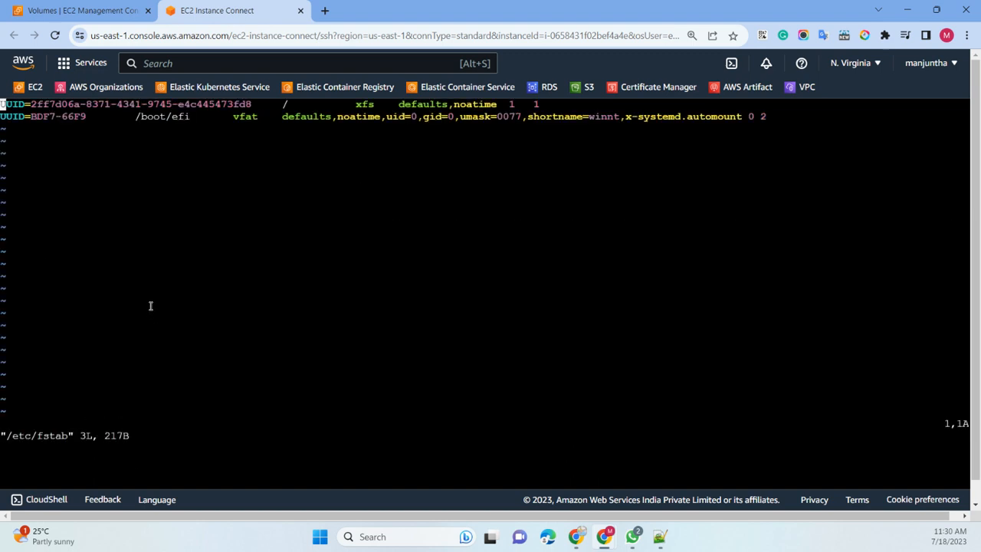
key(Down)
key(Right)
key(Right)
key(Right)
key(Right)
key(Right)
key(Right)
key(Right)
key(Right)
key(Right)
key(Right)
key(Right)
key(Right)
key(Right)
key(Right)
key(Right)
key(Right)
key(Right)
key(Right)
key(Right)
key(Right)
key(Right)
key(Right)
key(Right)
key(Right)
key(Right)
key(Right)
key(Right)
key(Right)
key(Right)
key(Right)
key(Right)
key(Right)
key(Right)
key(Right)
key(Right)
key(Right)
key(Right)
key(Right)
key(Right)
key(Right)
key(Right)
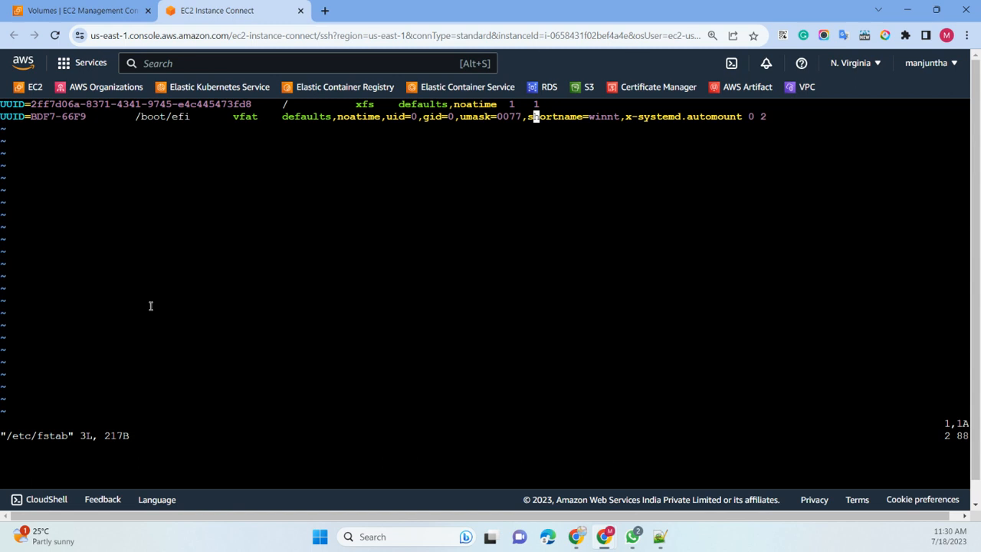
key(Left)
key(Left)
key(Left)
- Discard any edits to /etc/fstab and quit vim without saving
key(g)
key(g)
key(d)
key(d)
key(i)
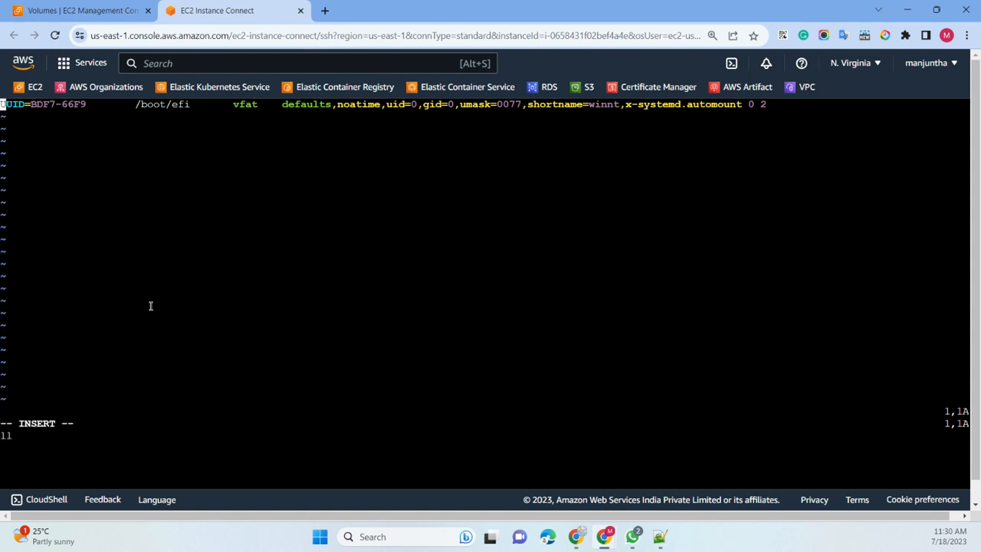
key(Escape)
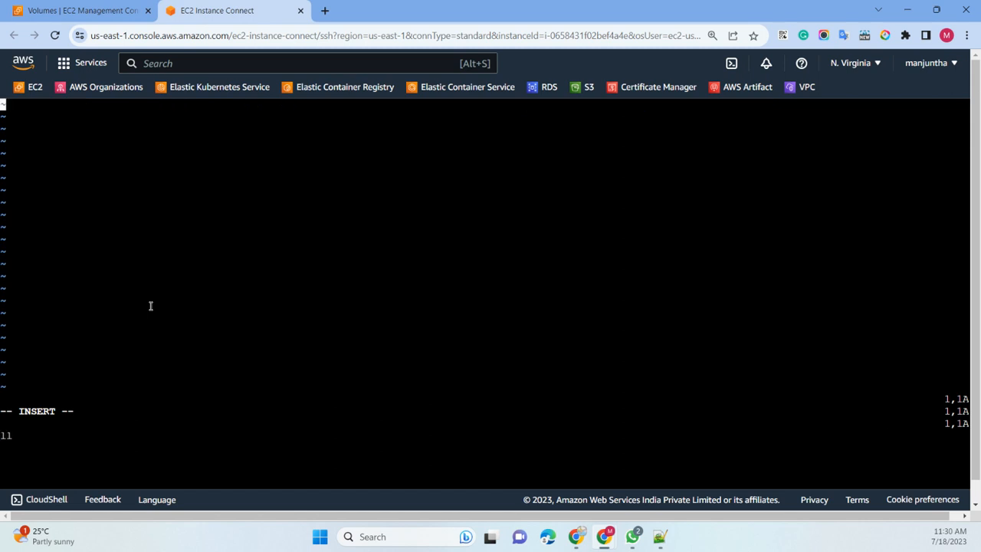
text(:q!)
key(Return)
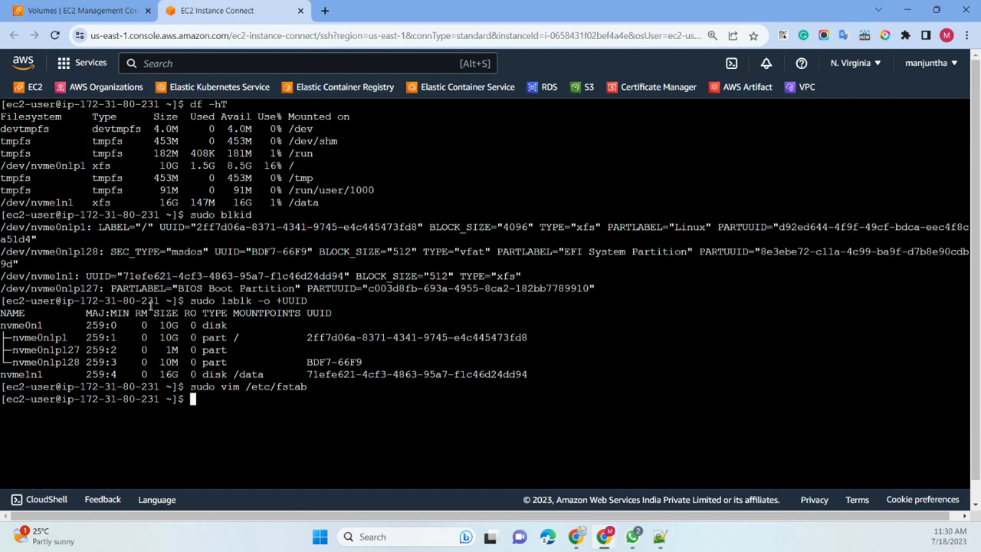
key(Up)
key(Return)
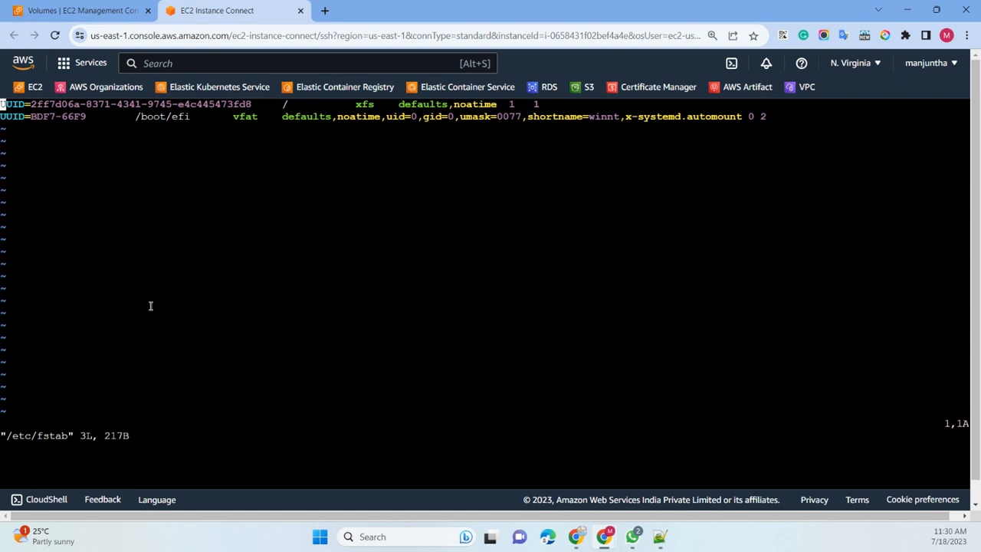
key(Down)
key(Down)
key(i)
key(Up)
key(Up)
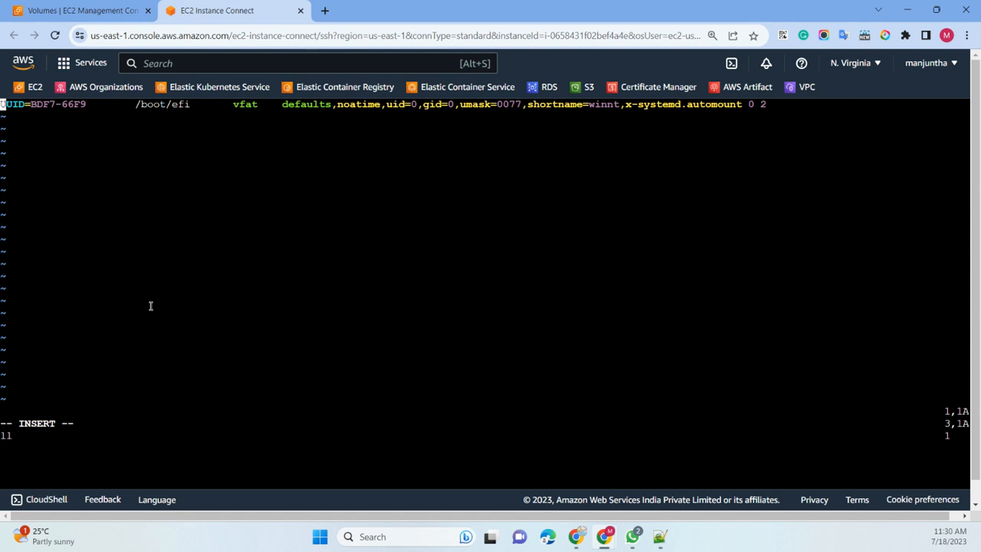
key(ctrl+v)
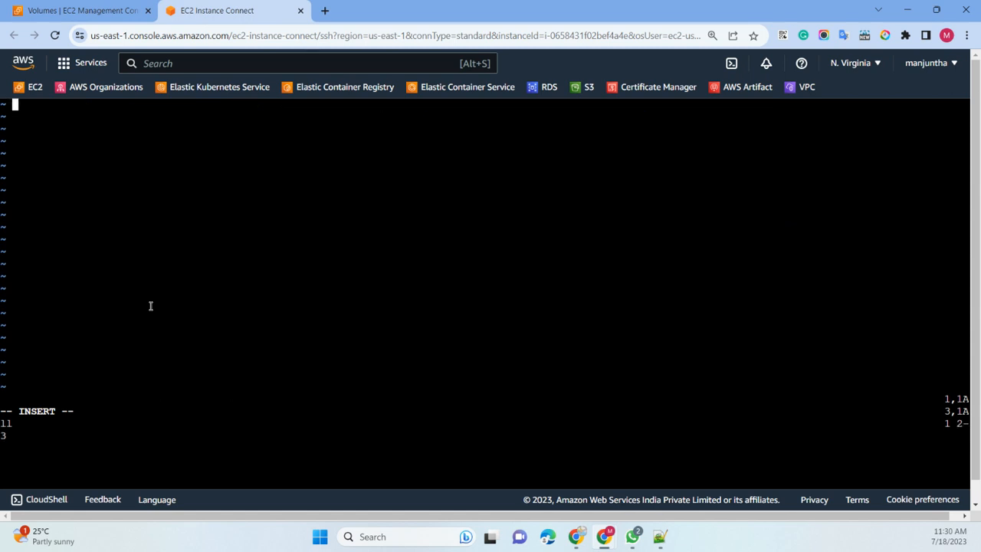
key(ctrl+v)
key(Return)
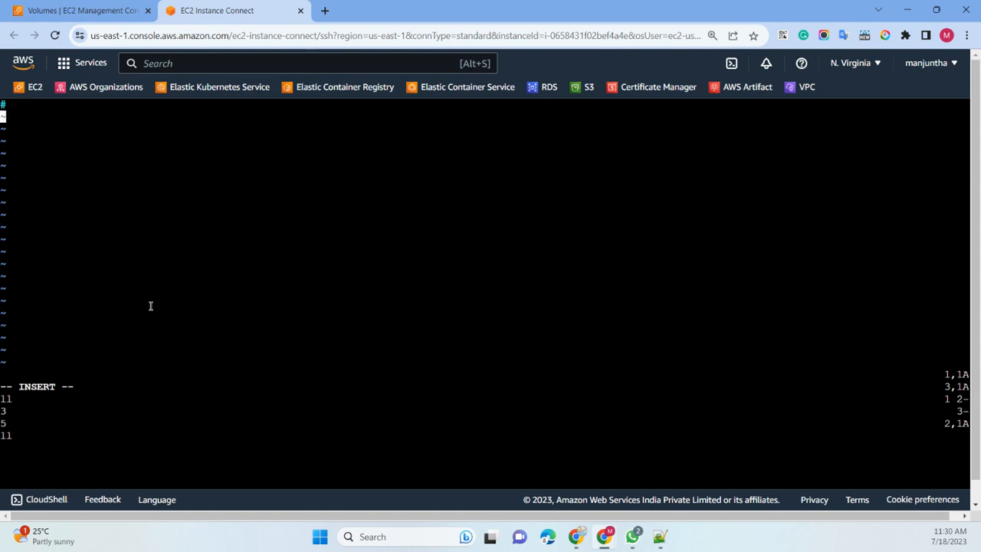
key(Escape)
key(Escape)
key(Escape)
key(Escape)
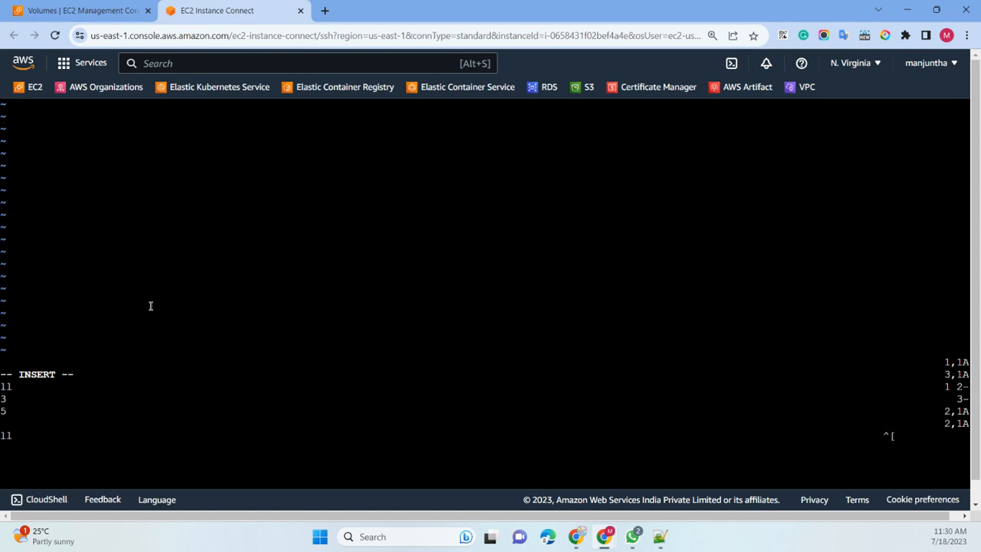
key(ctrl+c)
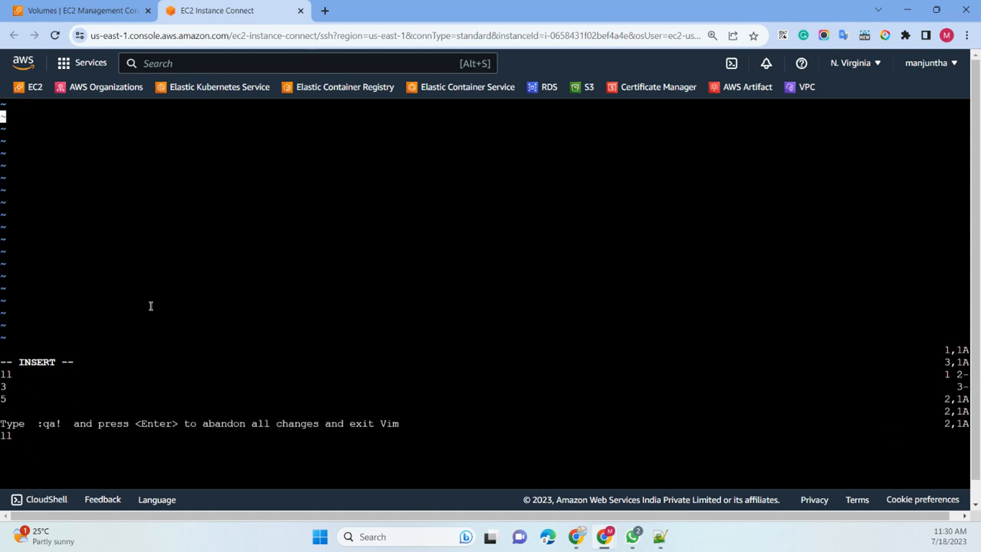
key(ctrl+z)
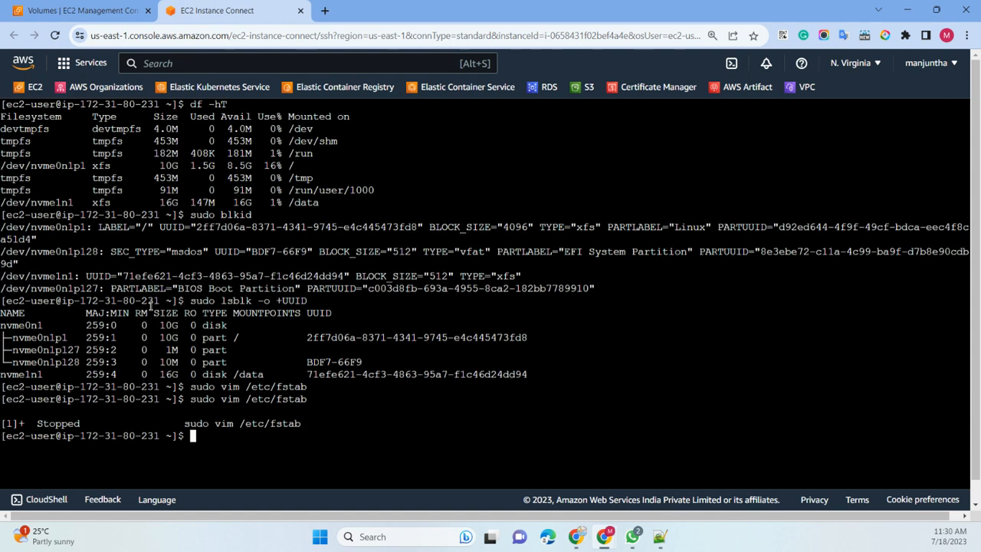
- Clear the terminal, reopen /etc/fstab in vim with sudo, and choose to edit it anyway despite the existing swap file
text(clear)
key(Return)
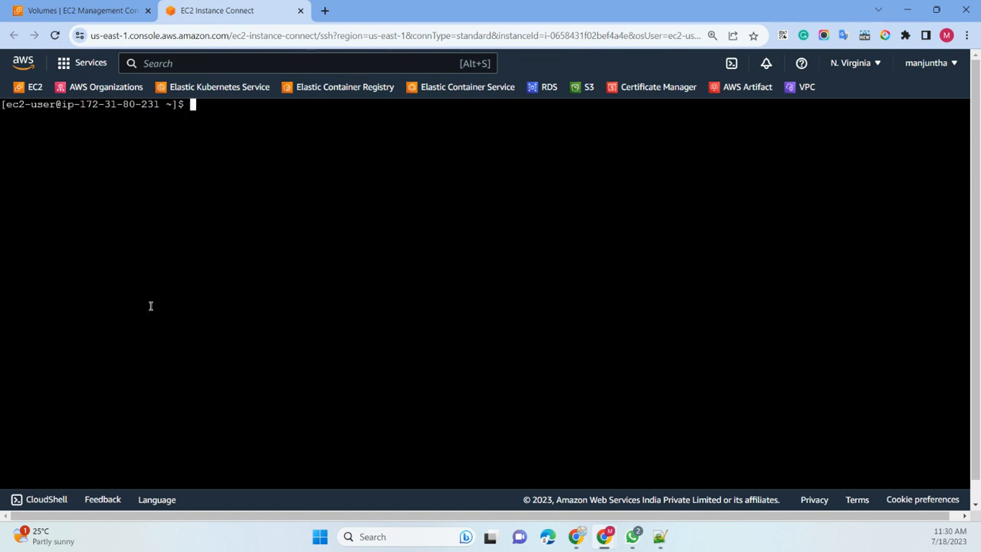
text(clear)
key(Up)
key(Up)
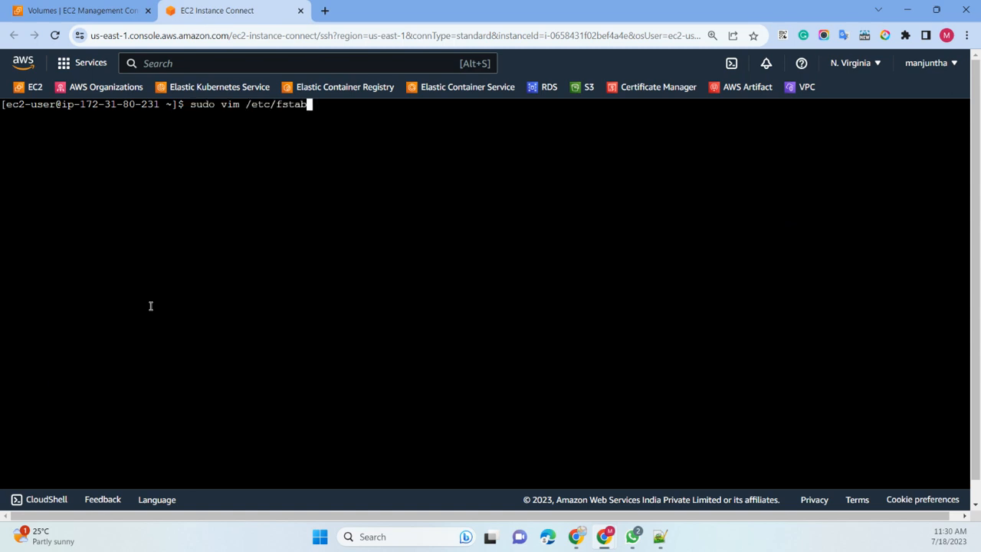
key(Return)
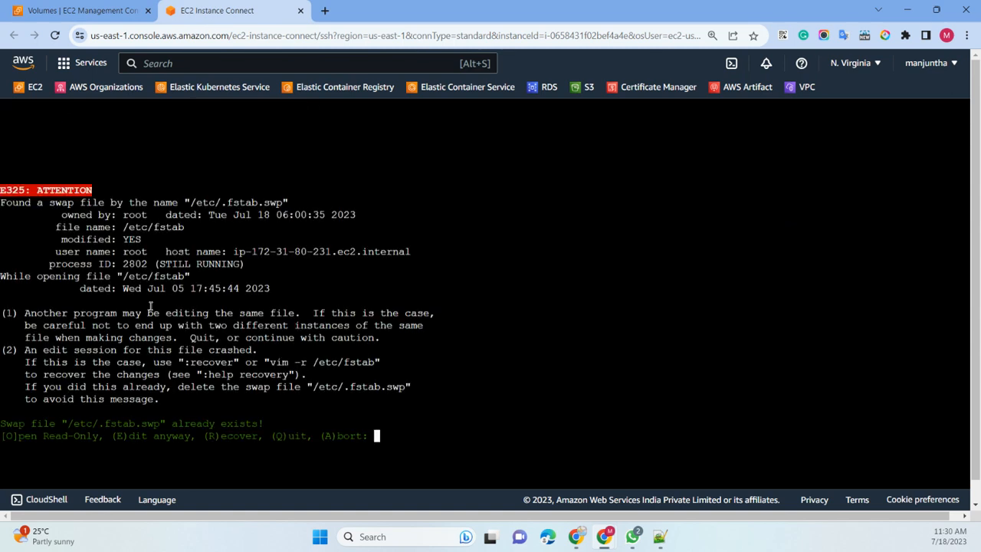
key(e)
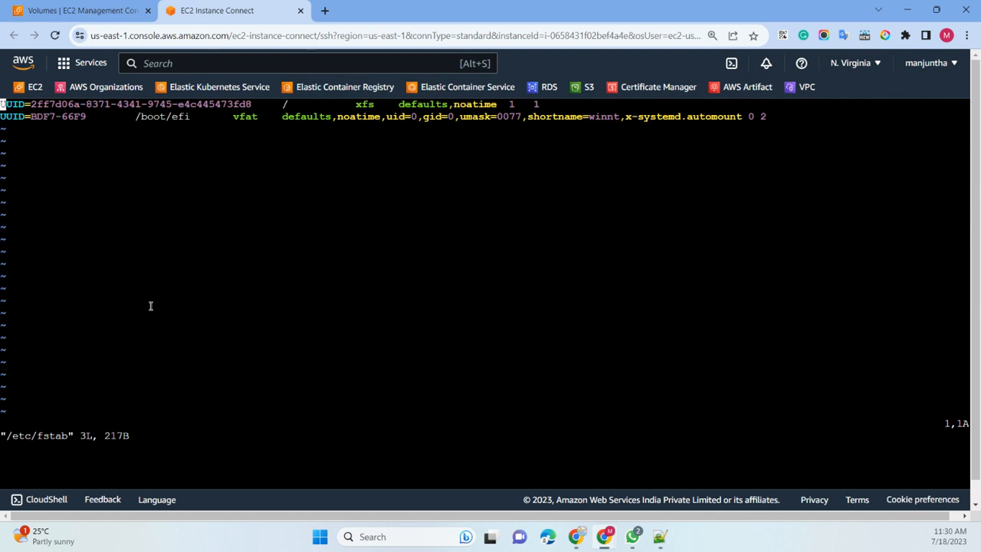
- Start inserting text in /etc/fstab, and delete and retype the leading U of the root (/) mount entry
key(Down)
key(Down)
key(i)
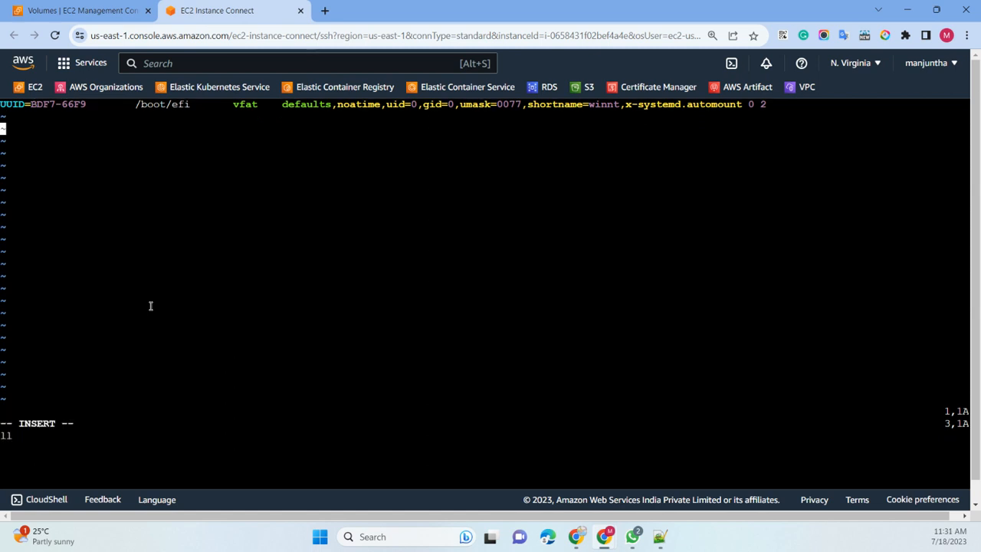
key(Up)
key(ctrl+v)
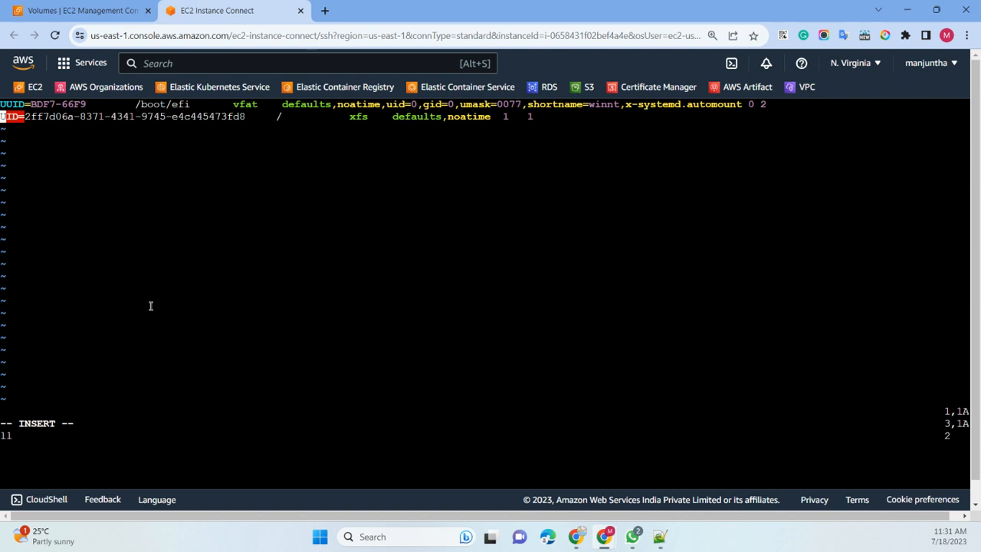
key(Right)
key(Right)
key(Right)
key(Right)
key(Right)
key(Right)
key(Right)
key(Right)
key(Right)
key(Right)
key(Right)
key(Right)
key(Right)
key(Right)
key(Right)
key(Right)
key(Right)
key(Right)
key(Right)
key(Right)
key(Right)
key(Left)
key(Left)
key(Left)
key(Left)
key(Left)
key(Left)
key(Left)
key(Left)
key(Left)
key(Left)
key(Left)
key(Left)
key(Left)
key(Left)
key(Left)
key(Left)
key(Left)
key(Left)
key(Left)
key(Left)
key(Left)
text(U)
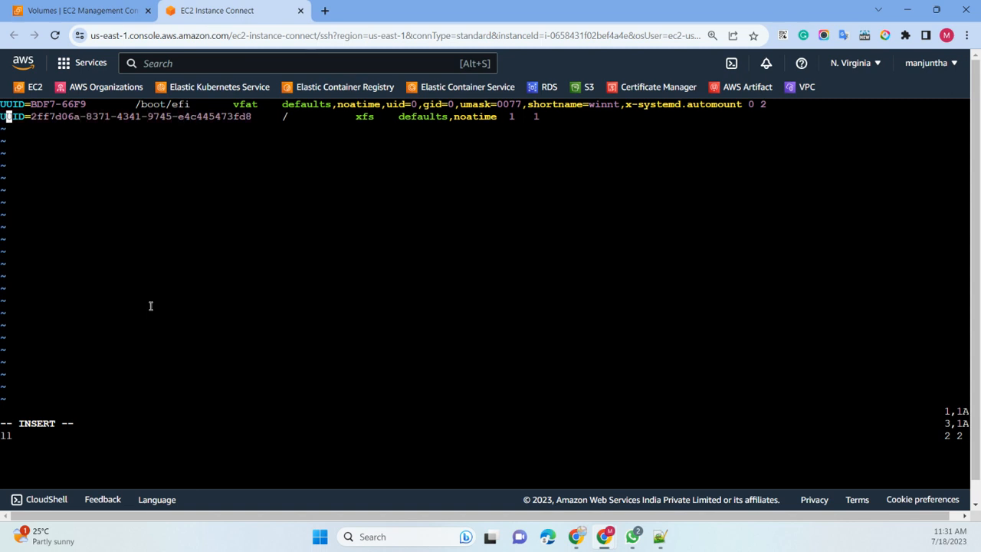
- Delete and retype the leading U of the /boot/efi mount entry on the following line
key(Down)
key(ctrl+v)
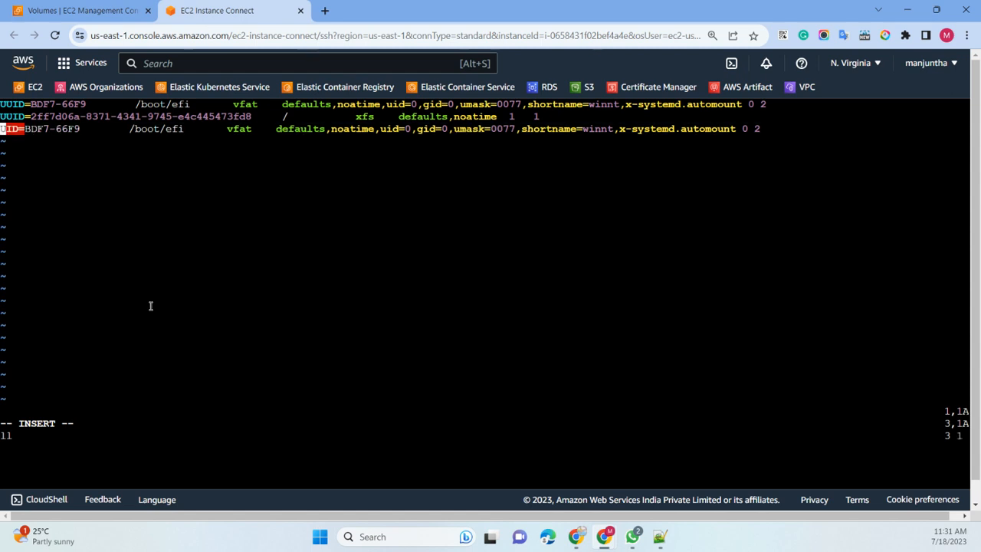
text(U)
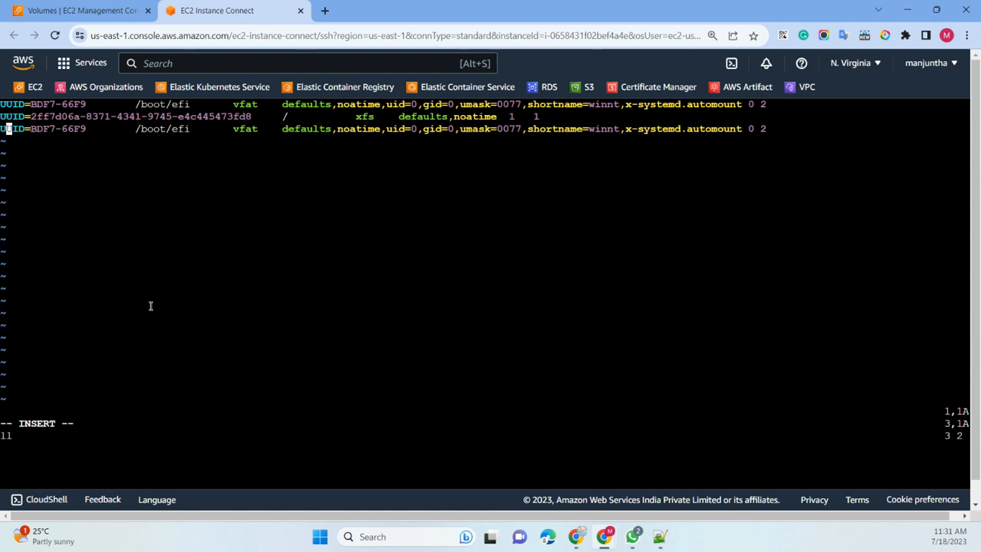
- Move to the end of the /boot/efi entry and suspend vim to get back to the shell without saving /etc/fstab
key(Right)
key(Right)
key(Right)
key(Right)
key(Right)
key(Right)
key(Right)
key(Right)
key(Right)
key(Right)
key(Right)
key(Right)
key(Right)
key(Right)
key(Right)
key(Right)
key(Right)
key(Right)
key(Right)
key(Right)
key(Right)
key(Right)
key(Right)
key(Right)
key(Right)
key(Right)
key(Right)
key(Right)
key(Right)
key(Right)
key(Right)
key(Right)
key(Right)
key(Right)
key(Right)
key(Right)
key(Right)
key(Right)
key(Right)
key(Right)
key(Right)
key(Right)
key(Right)
key(Right)
key(Right)
key(Right)
key(Right)
key(Right)
key(Right)
key(Right)
key(Right)
key(Right)
key(Right)
key(Right)
key(Right)
key(Right)
key(Right)
key(Right)
key(Right)
key(Right)
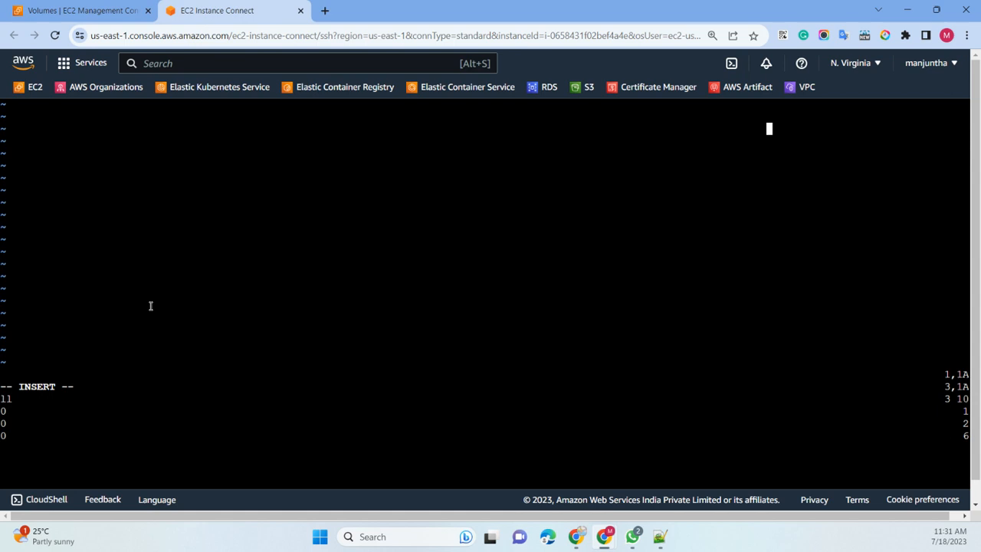
key(ctrl+x)
key(ctrl+z)
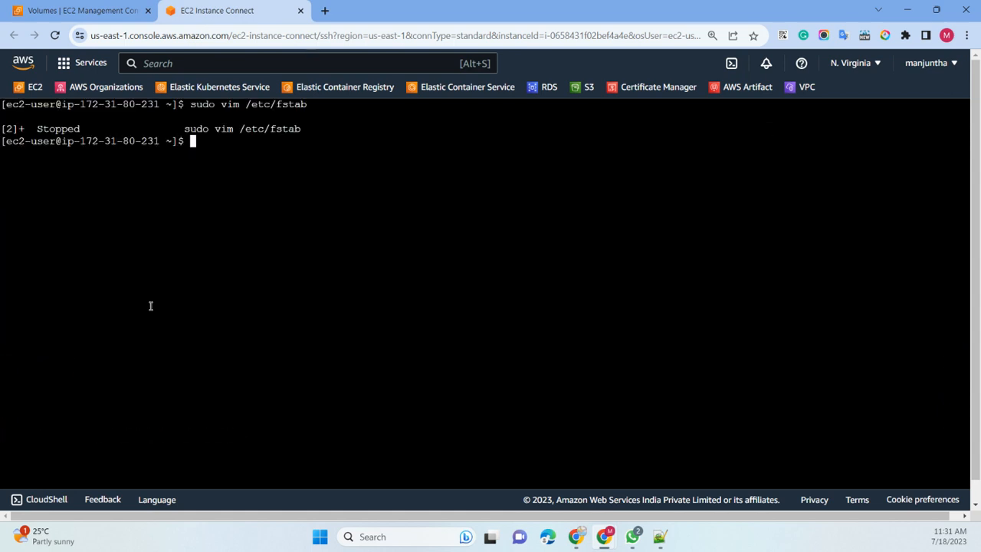
key(alt+Tab)
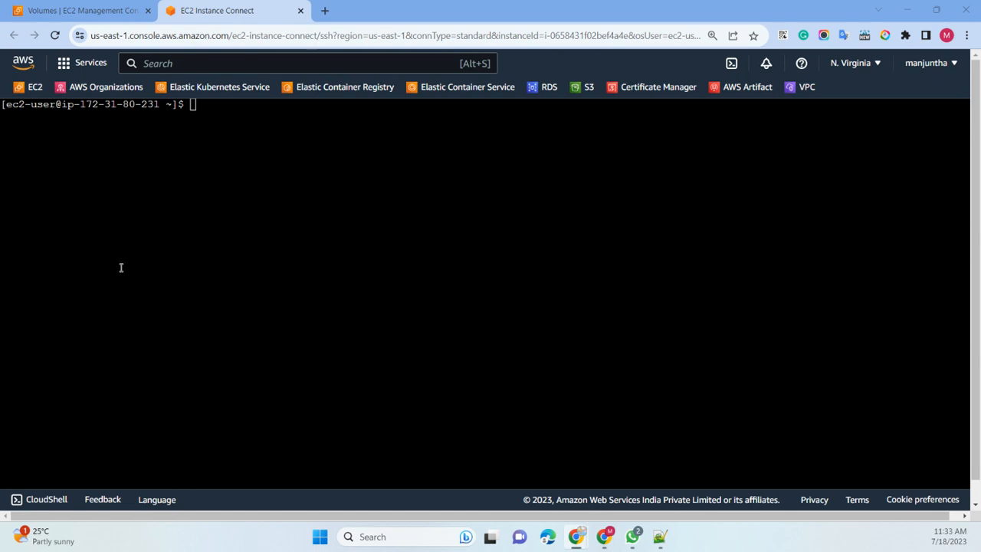
- Recall the sudo nano /etc/fstab command in the shell and open the file with it
click(304, 245)
key(Up)
key(Up)
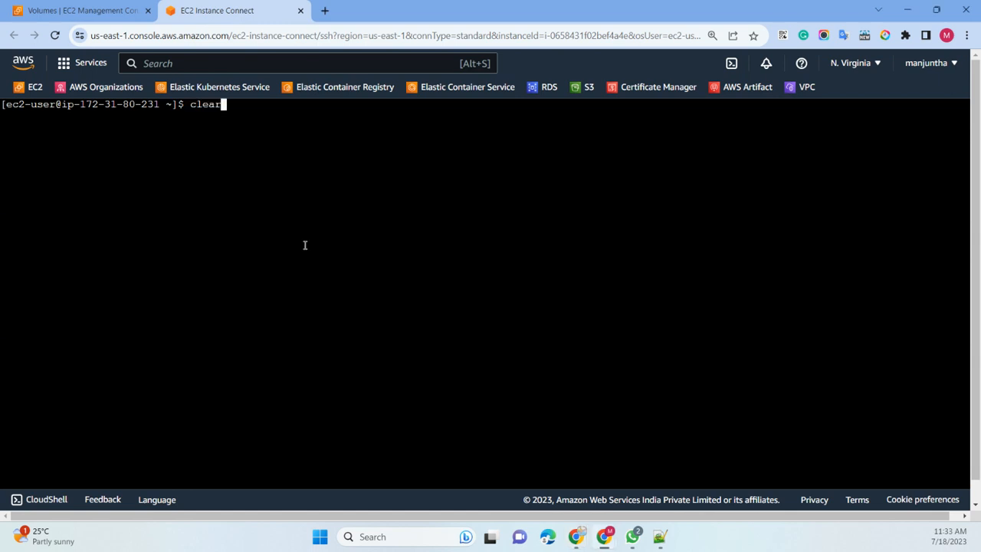
key(Up)
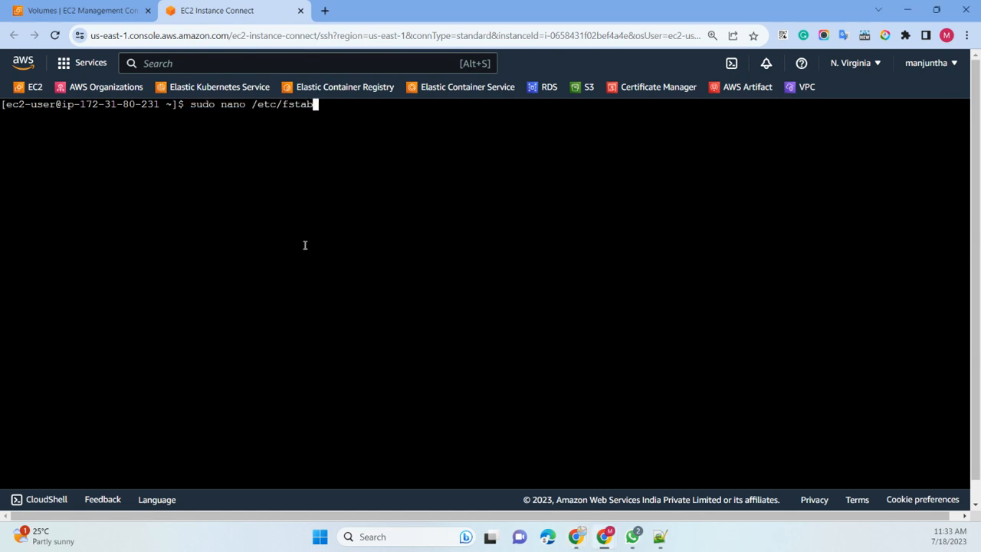
key(Return)
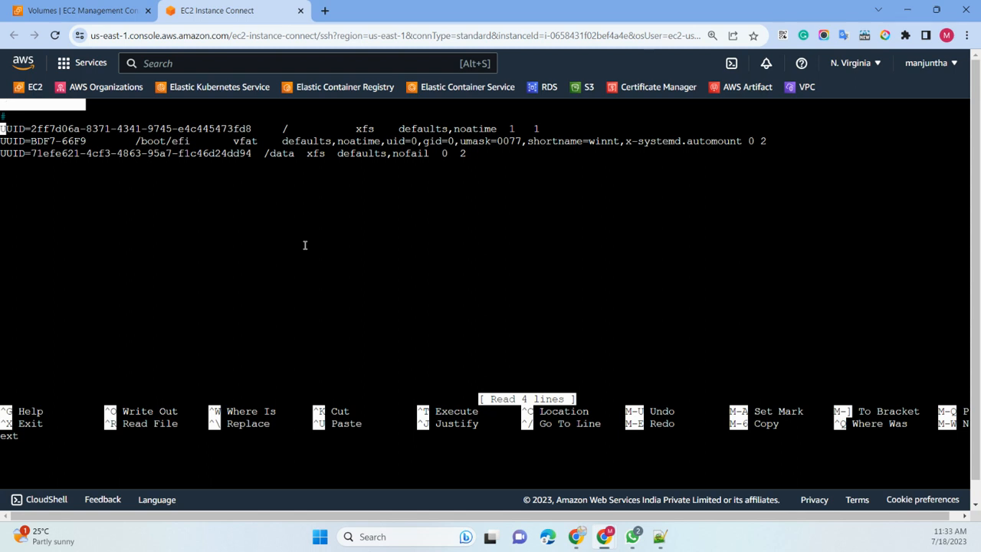
- Go through the UUID-based /data entry in /etc/fstab and exit nano without editing
key(Down)
key(Down)
key(Right)
key(Right)
key(Right)
key(Right)
key(Right)
key(Right)
key(Right)
key(Right)
key(Right)
key(Right)
key(Right)
key(Right)
key(Right)
key(Right)
key(Right)
key(Right)
key(Right)
key(Right)
key(Right)
key(Right)
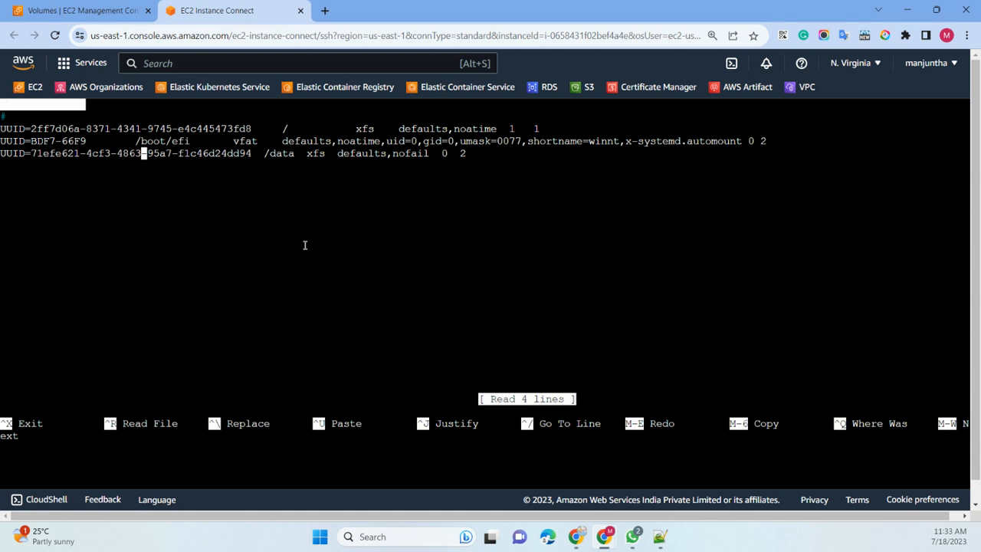
key(ctrl+x)
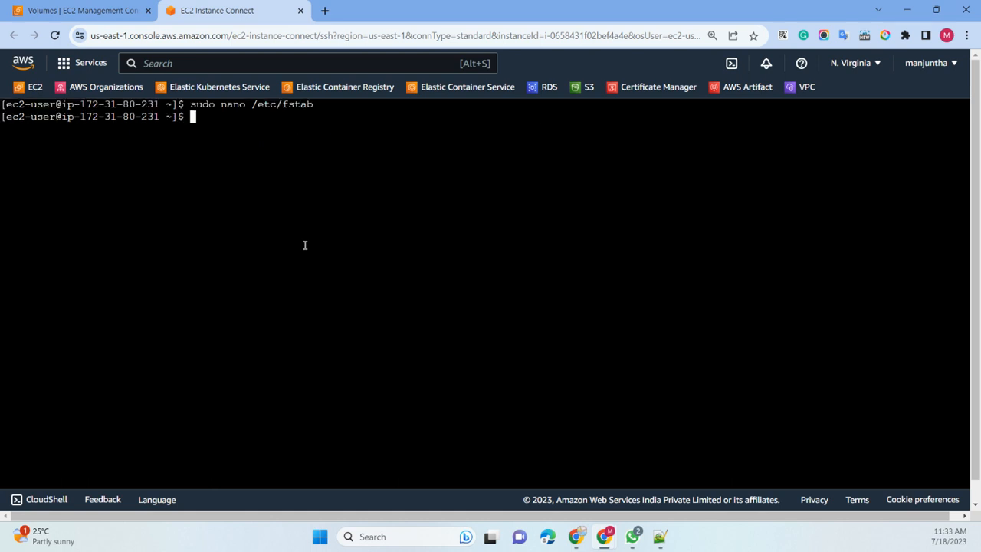
- Print the contents of /etc/fstab in the terminal with sudo cat
text(clear)
key(Up)
key(Up)
key(Return)
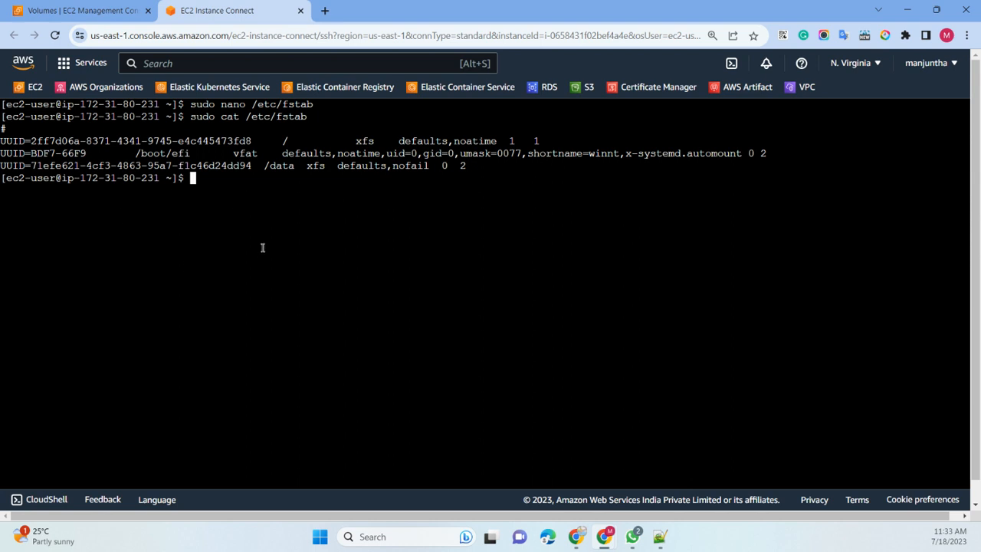
- List the mounted file systems with df -h and highlight the /data line
text(df -h)
key(Return)
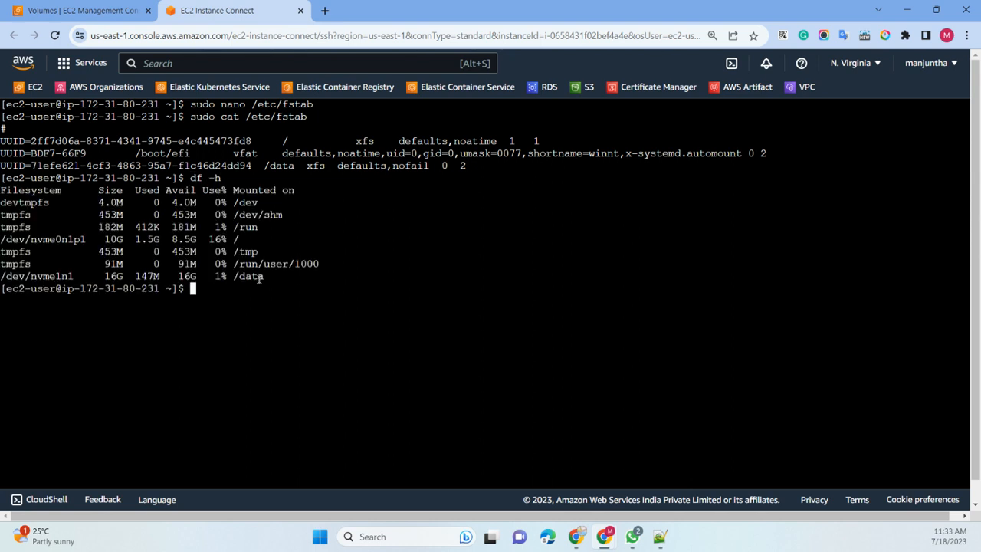
drag(265, 277, 2, 276)
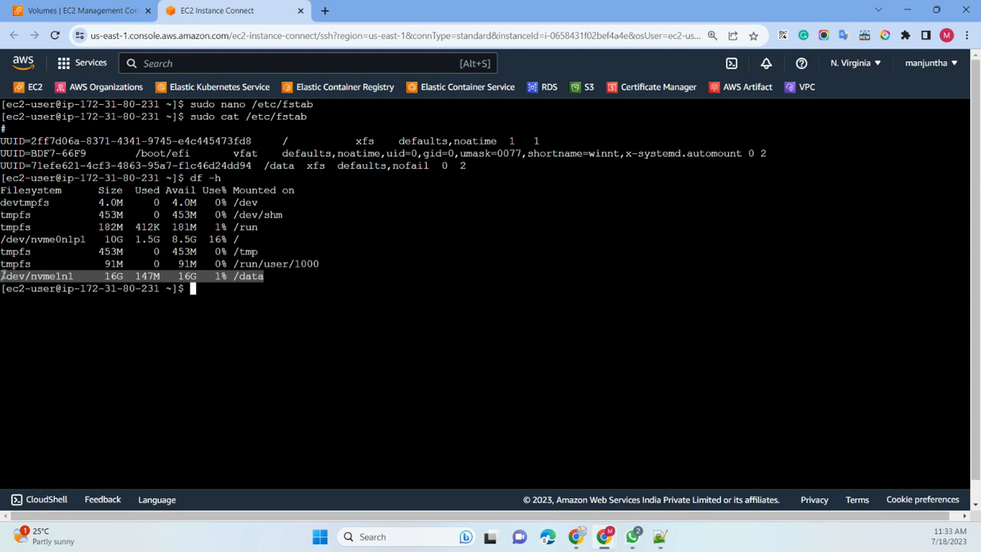
- Reboot the instance from the terminal with sudo reboot
click(233, 295)
text(sudo rev)
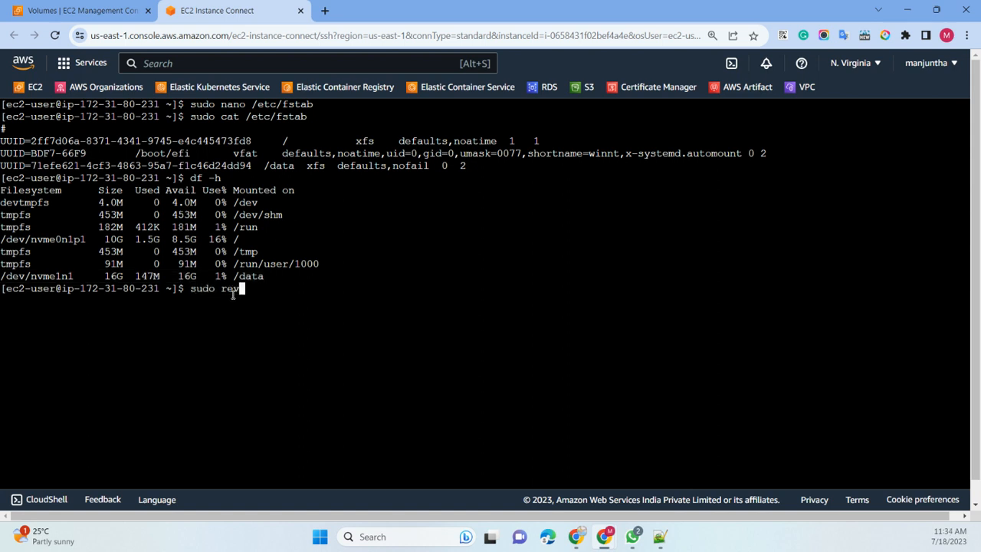
key(BackSpace)
text(boot)
key(Return)
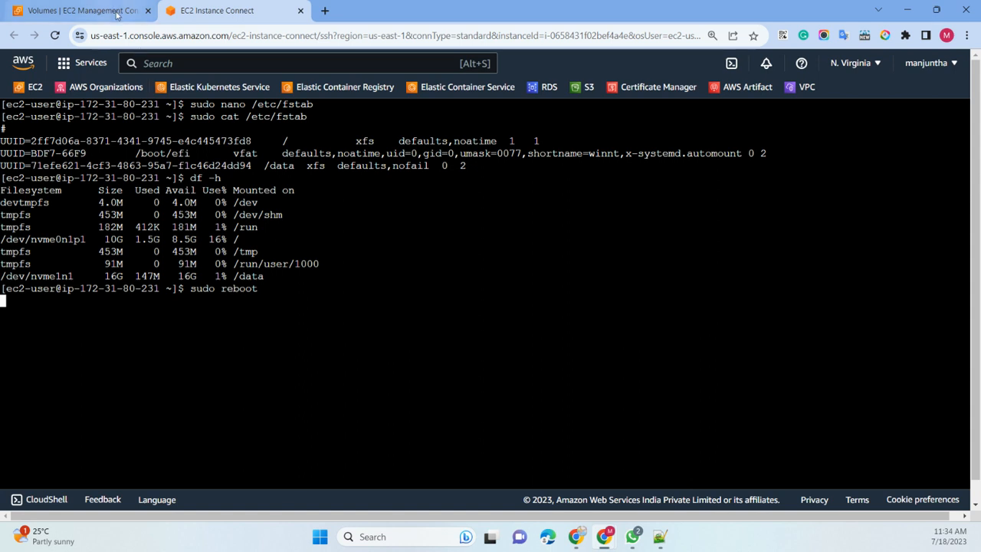
- Select the tutorial-volumes instance in the EC2 console and start creating an image from it
click(77, 10)
click(39, 255)
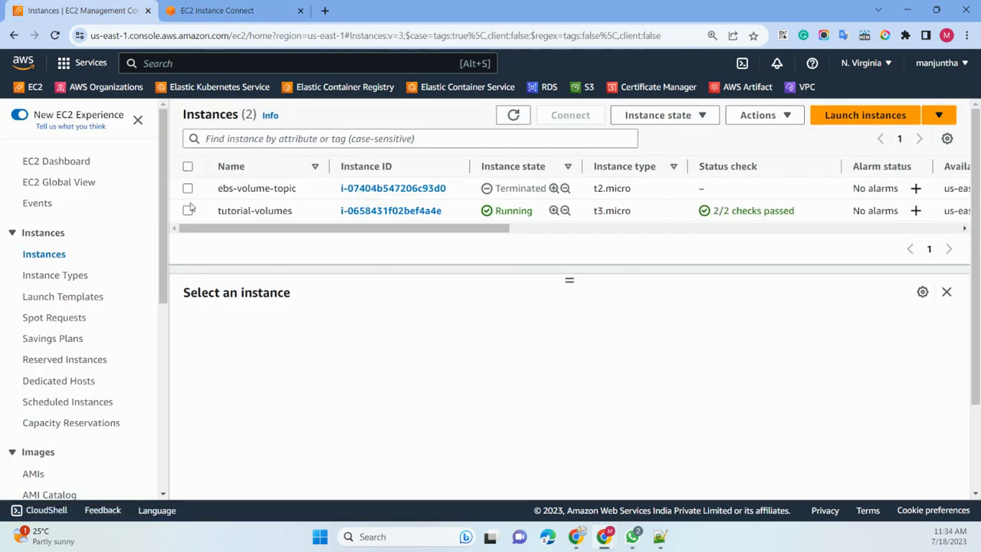
click(187, 210)
click(771, 116)
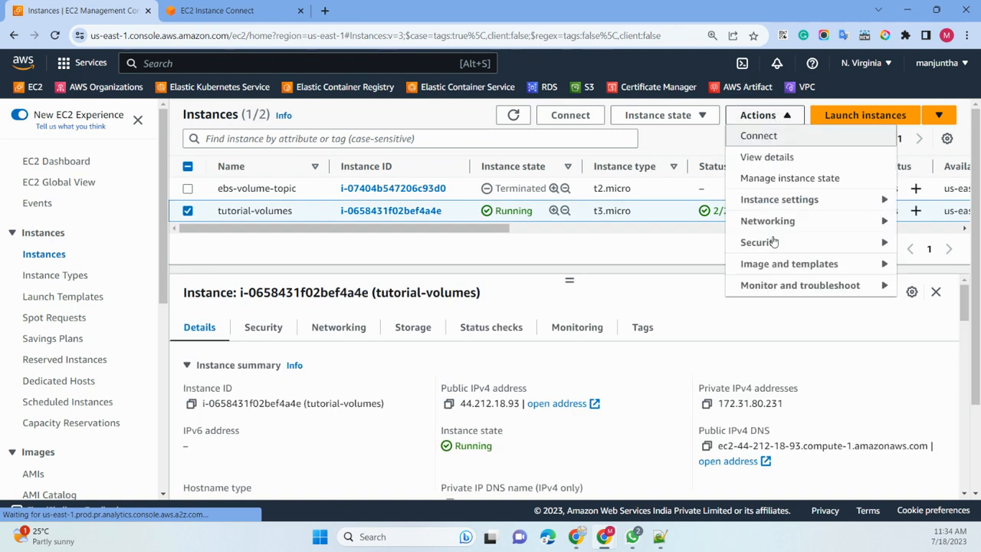
mouse_move(774, 264)
click(614, 267)
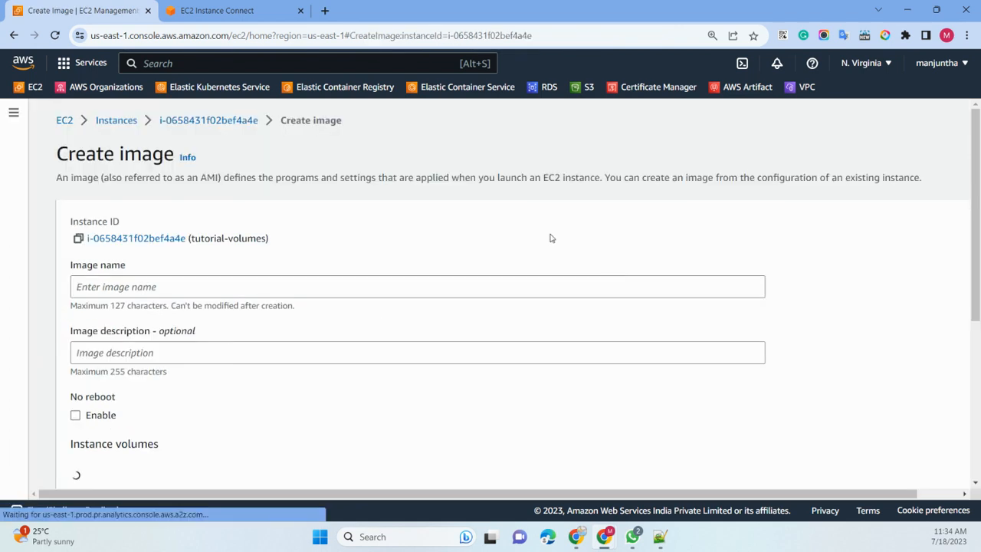
- Name the image test, enable No reboot, and create the image with both instance volumes
click(111, 293)
text(tuto)
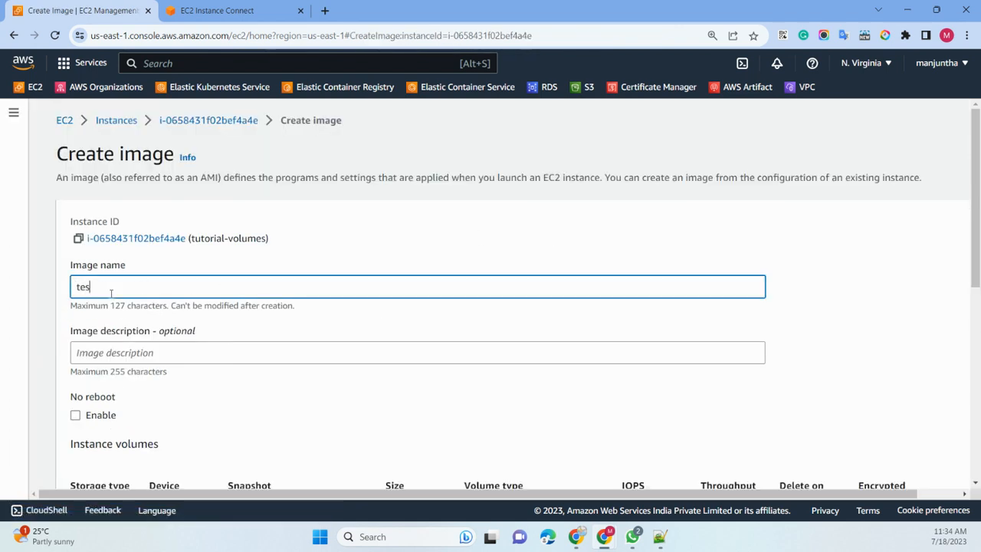
scroll(154, 245, down, 3)
click(100, 230)
scroll(268, 239, down, 3)
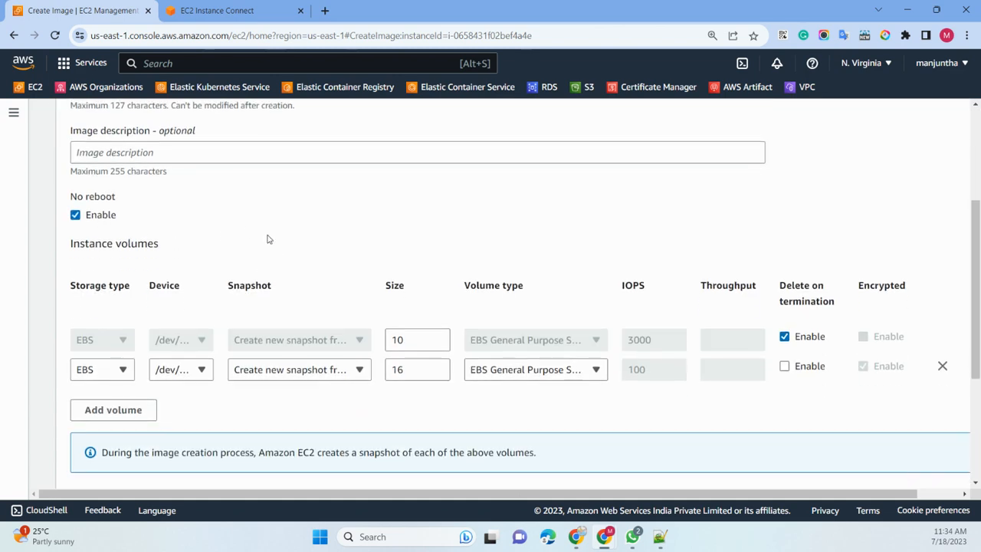
click(937, 461)
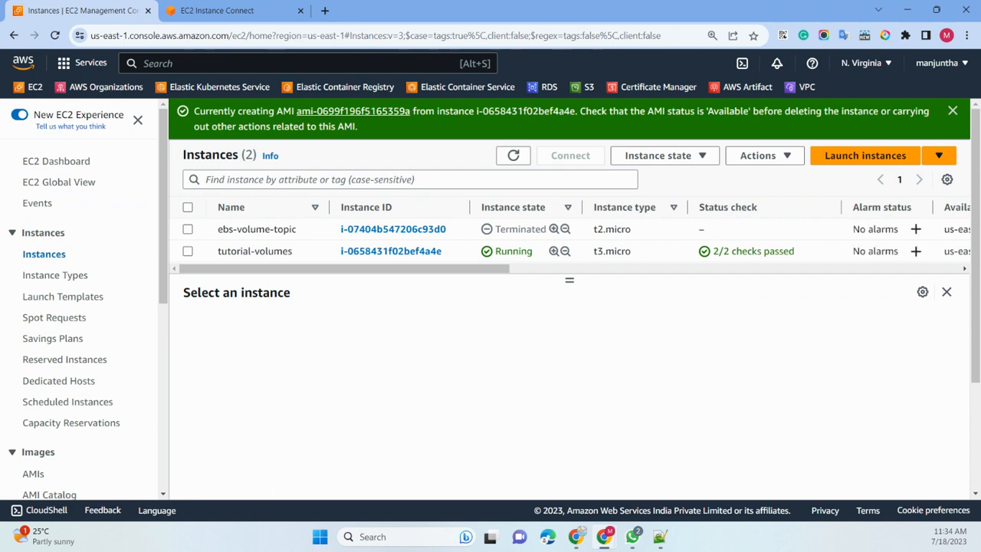
- Show the AMIs owned by the account and refresh the list
click(34, 474)
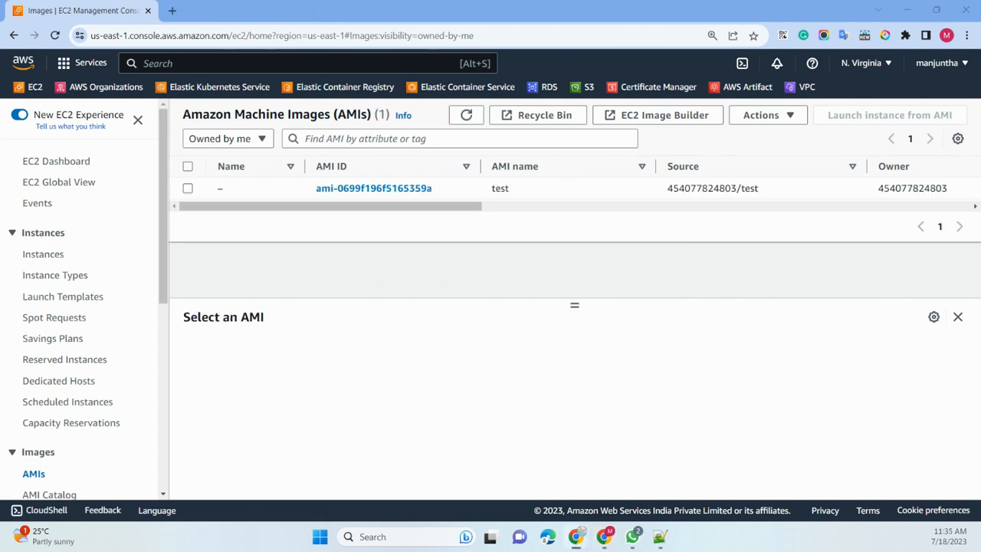
double_click(466, 117)
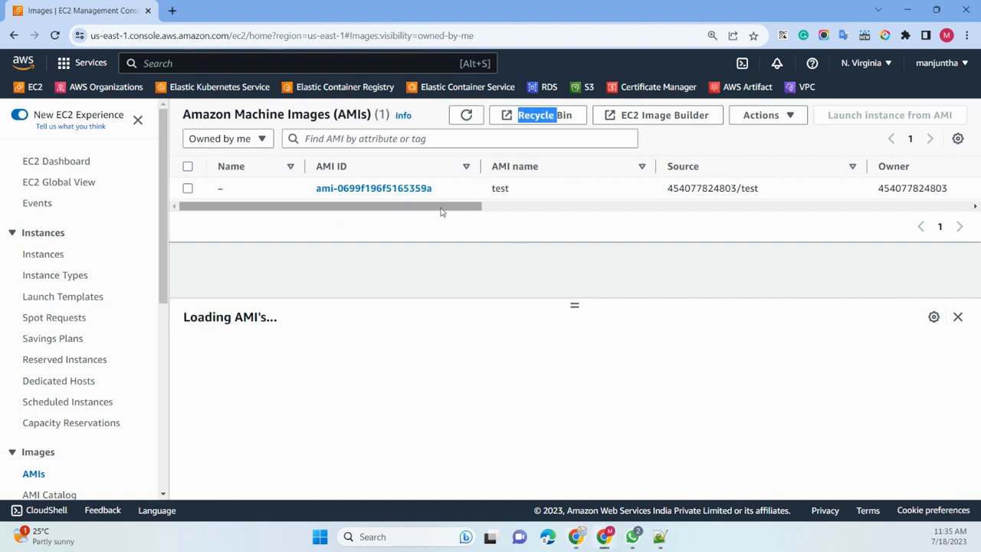
drag(441, 212, 124, 258)
- Refresh the instances list and connect to tutorial-volumes through EC2 Instance Connect as ec2-user
click(44, 255)
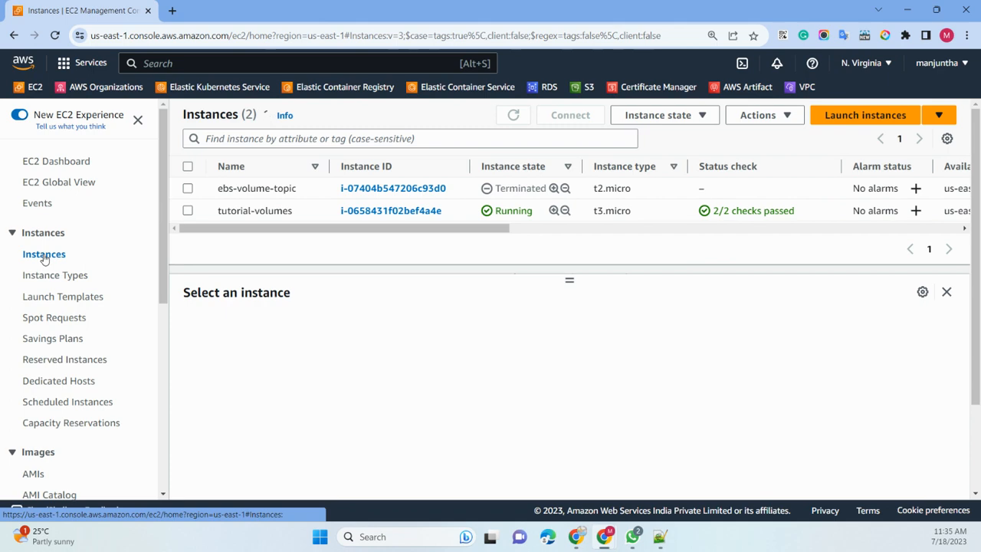
double_click(509, 116)
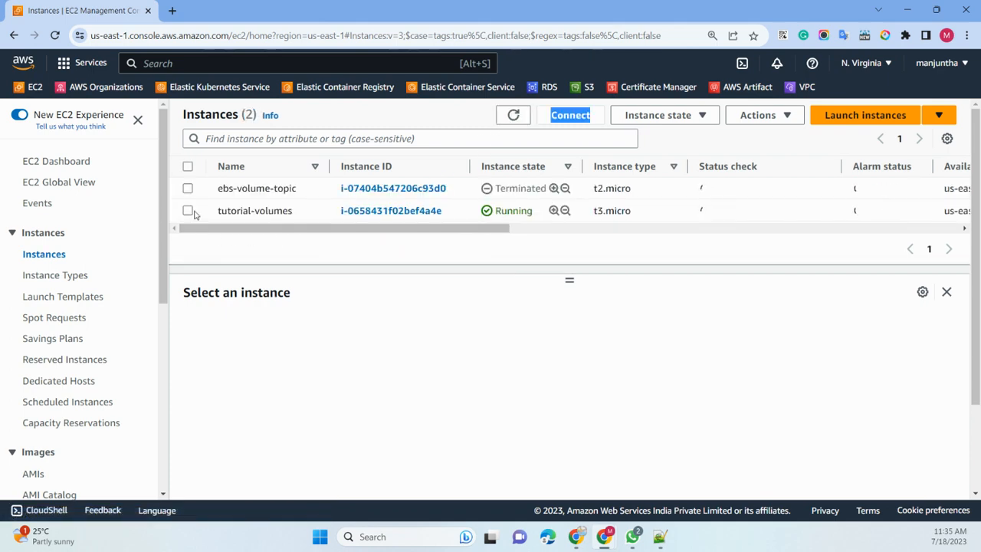
click(188, 211)
click(570, 115)
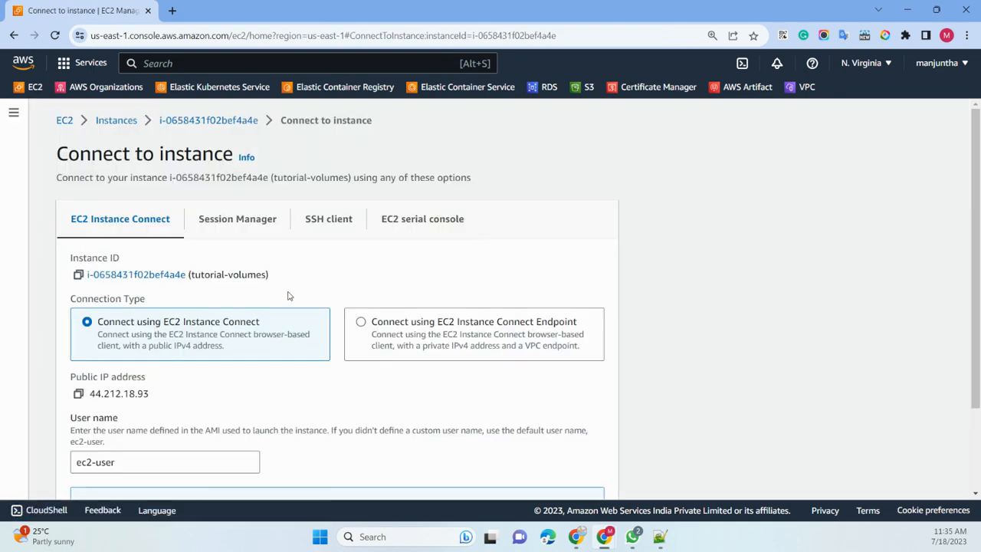
scroll(289, 296, down, 3)
click(583, 475)
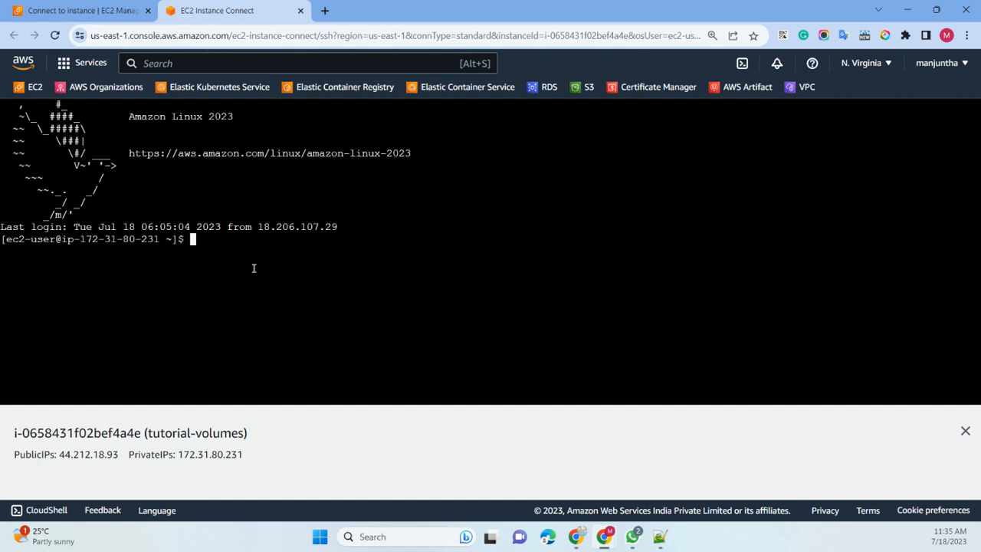
- Run df -h on the rebooted instance and highlight the /dev/nvme1n1 line to check its /data mount
text(df -h)
key(Return)
drag(267, 325, 3, 325)
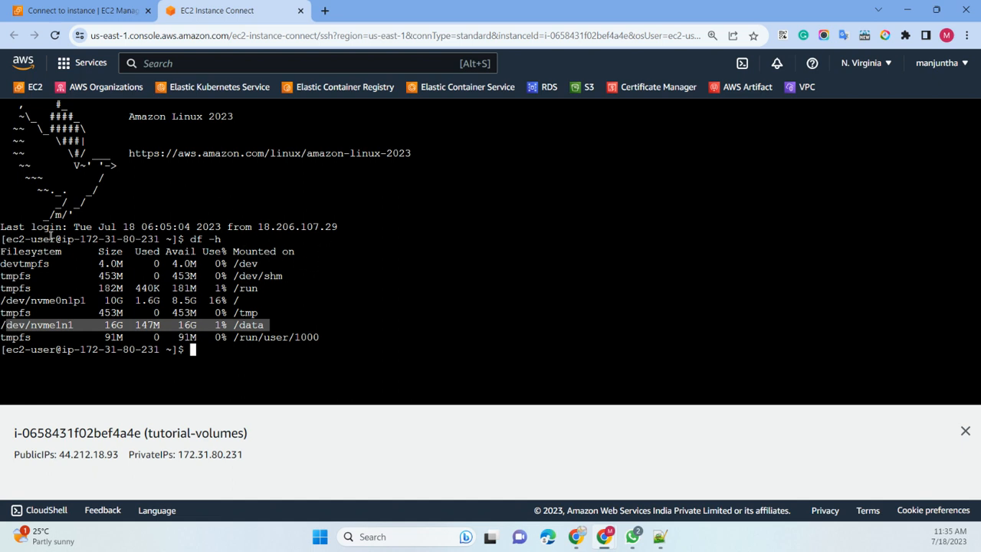
key(alt+Tab)
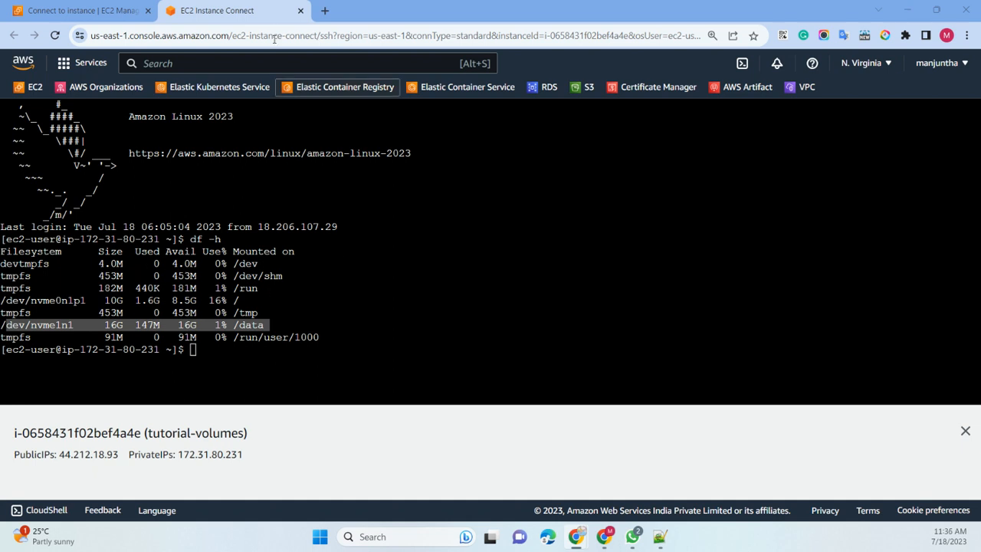
- Close the terminal session and view the EBS volumes list and the snapshots list in the EC2 console
click(301, 10)
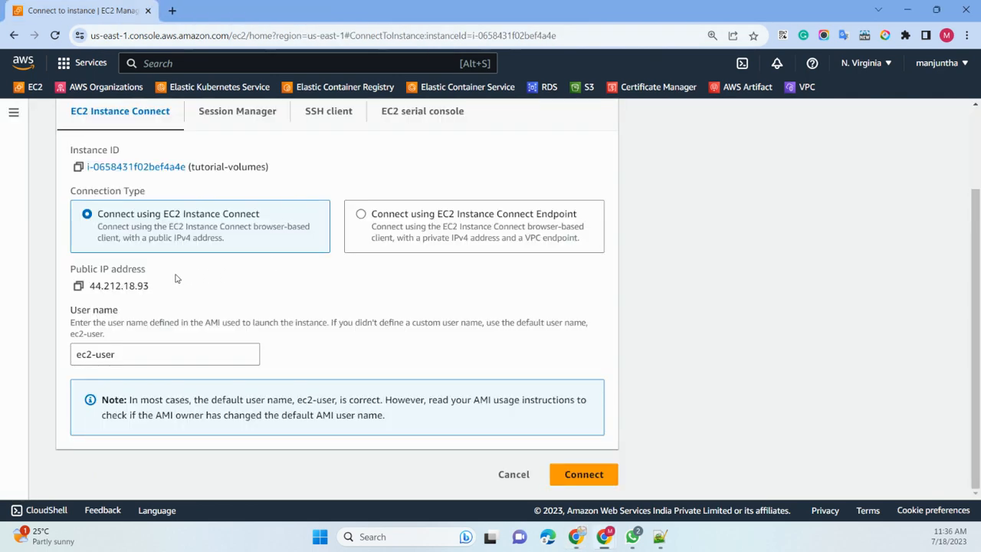
click(13, 112)
scroll(59, 345, down, 3)
click(57, 357)
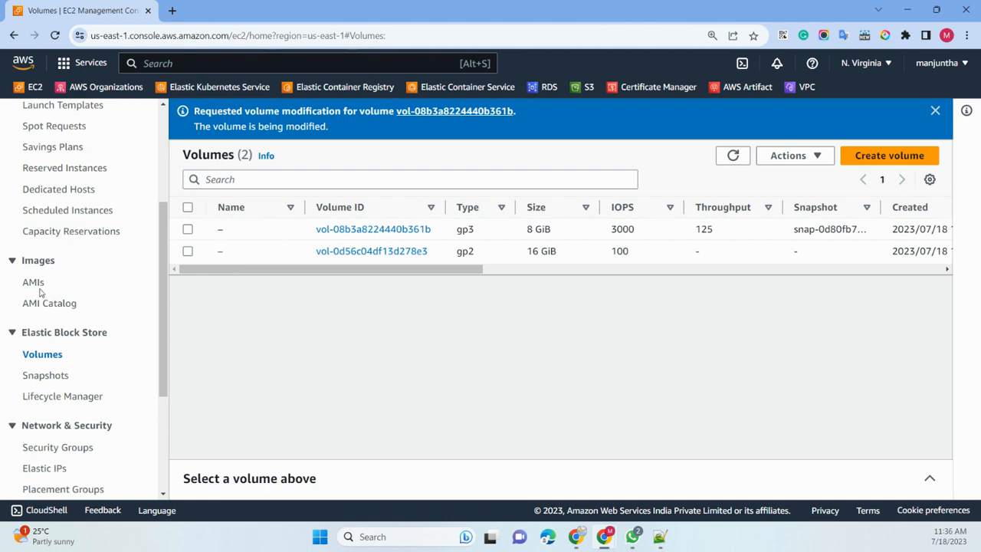
click(46, 376)
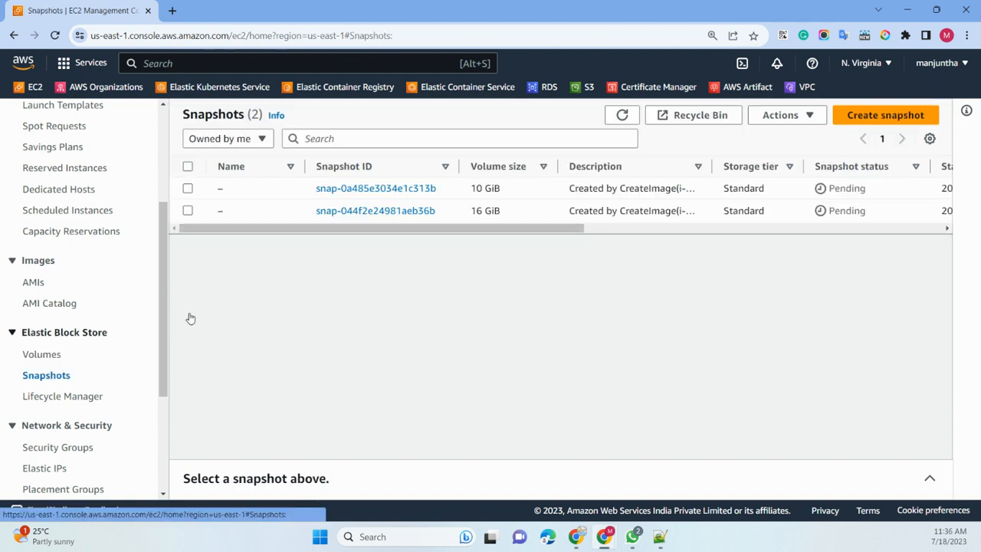
drag(502, 230, 364, 241)
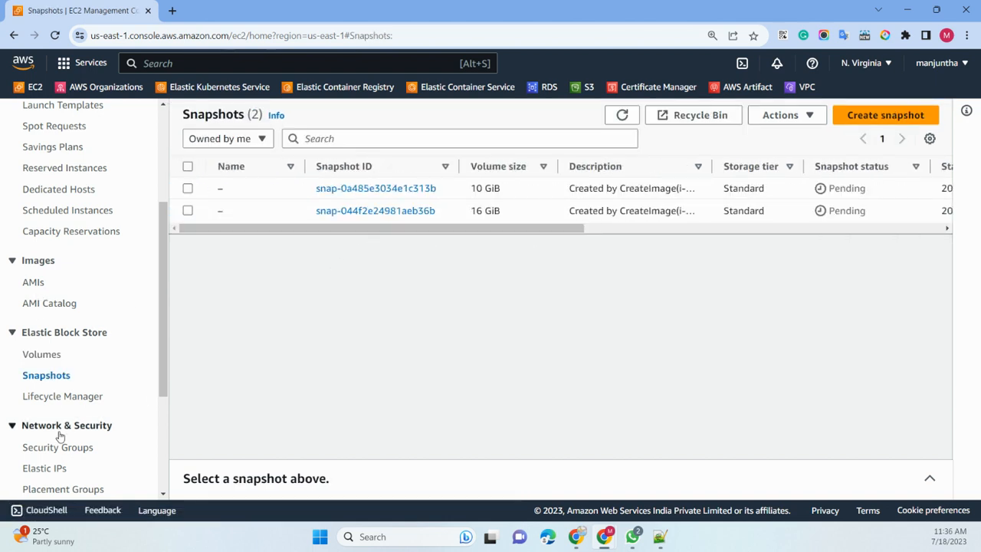
- Check the AMIs list against the snapshots, select the test AMI, and examine its block devices in the details
click(33, 282)
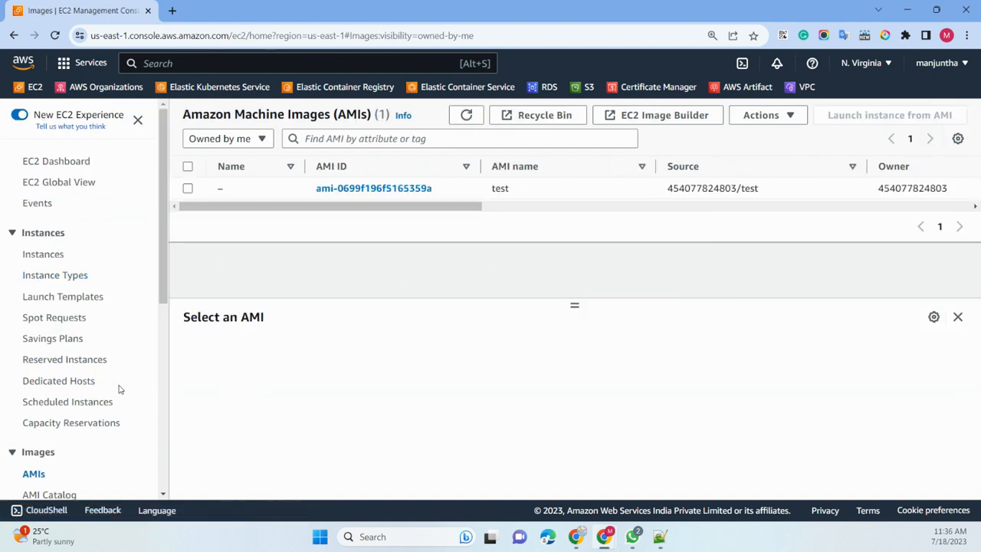
scroll(119, 389, down, 3)
click(45, 375)
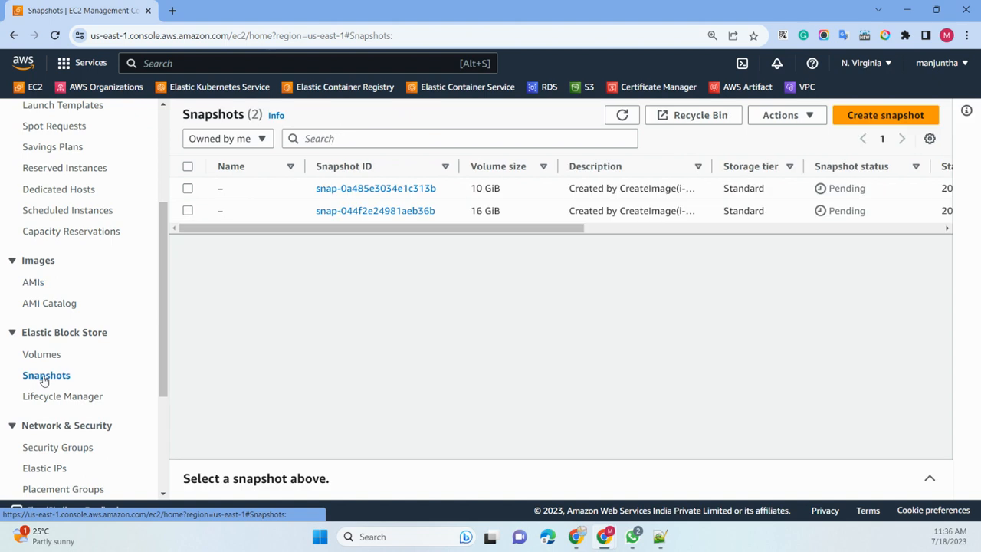
click(34, 282)
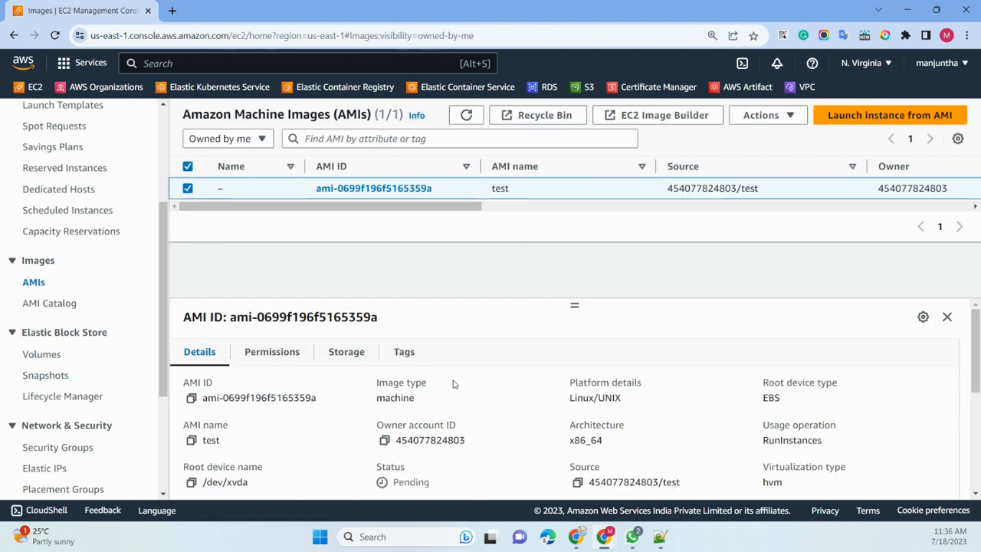
scroll(454, 384, down, 5)
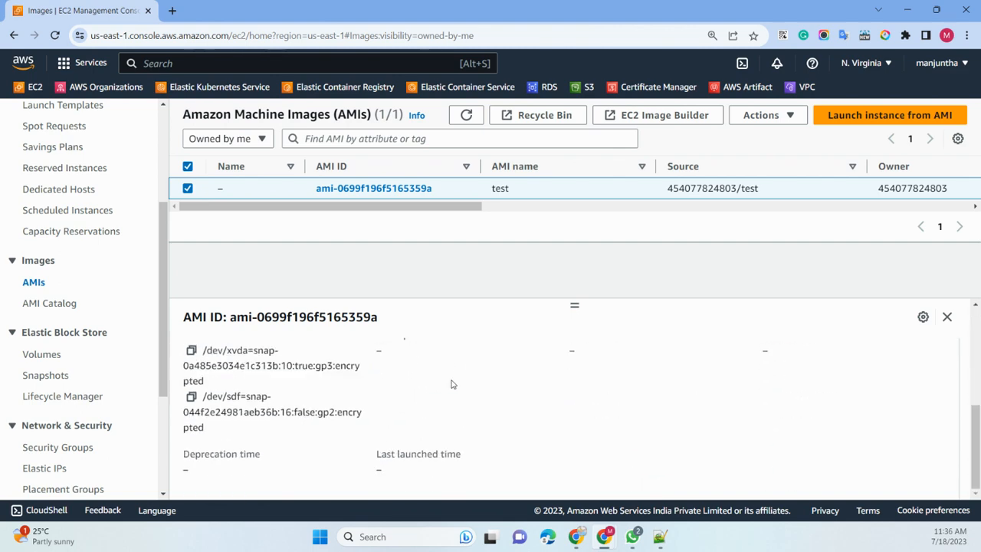
- Examine the test AMI's details, its sharing permissions and its block devices in the storage information
scroll(452, 385, up, 5)
scroll(452, 384, down, 3)
scroll(452, 384, up, 3)
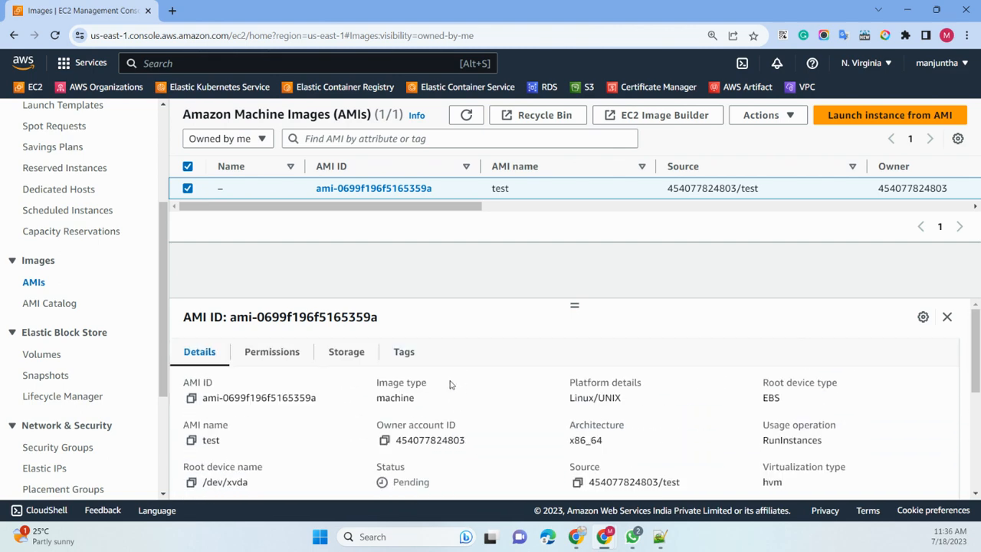
click(271, 354)
scroll(324, 414, down, 3)
scroll(323, 412, up, 2)
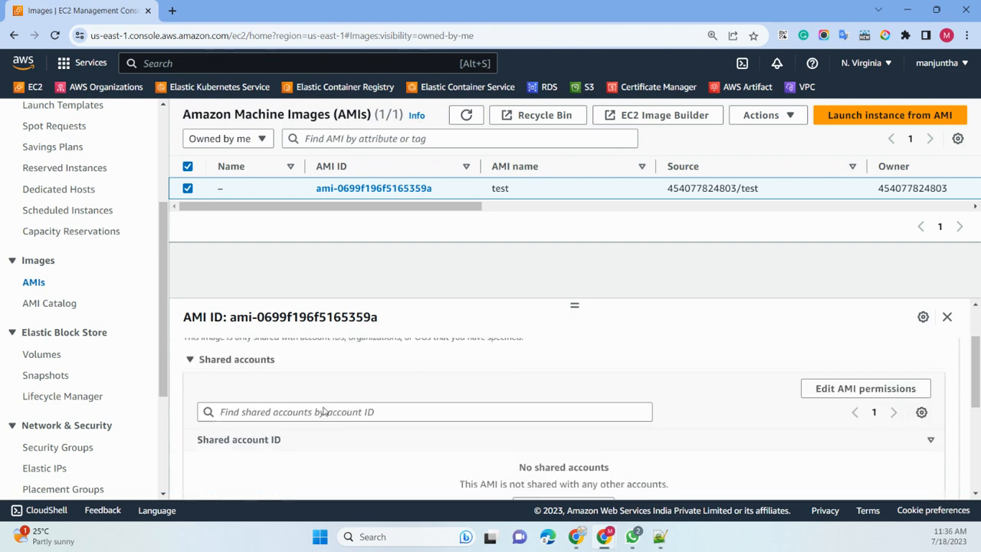
scroll(323, 413, up, 2)
click(352, 353)
scroll(427, 415, down, 2)
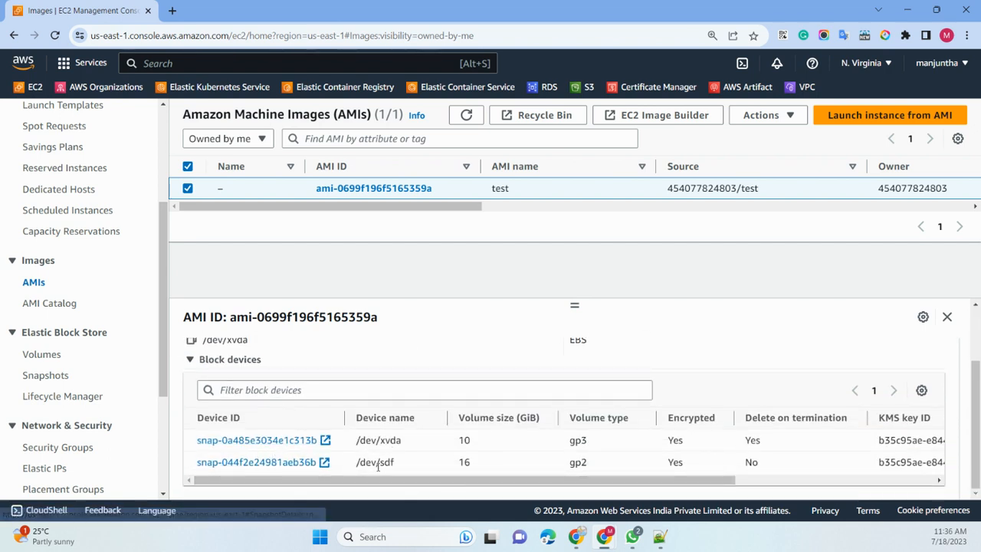
- View the EBS snapshots list and refresh it to check the status of both snapshots
click(59, 377)
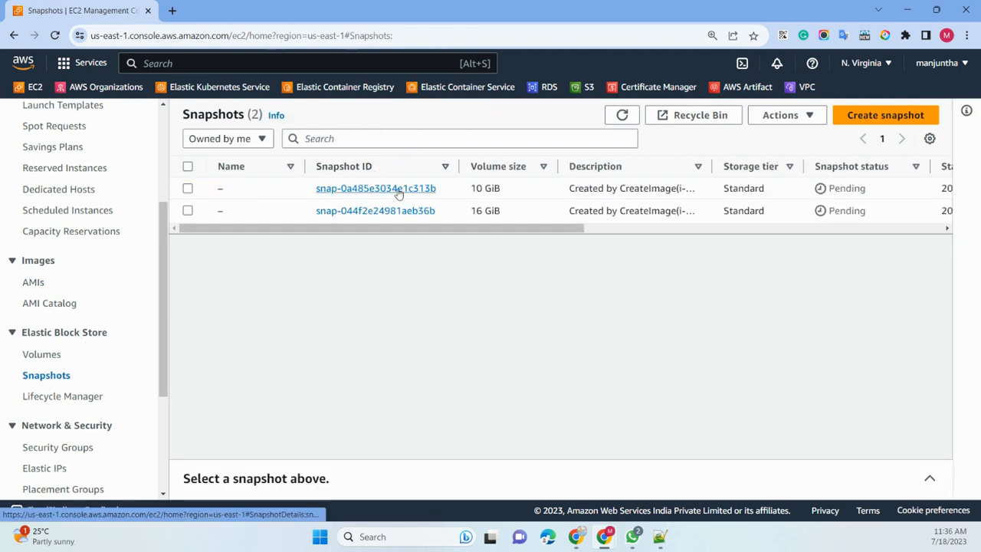
double_click(622, 115)
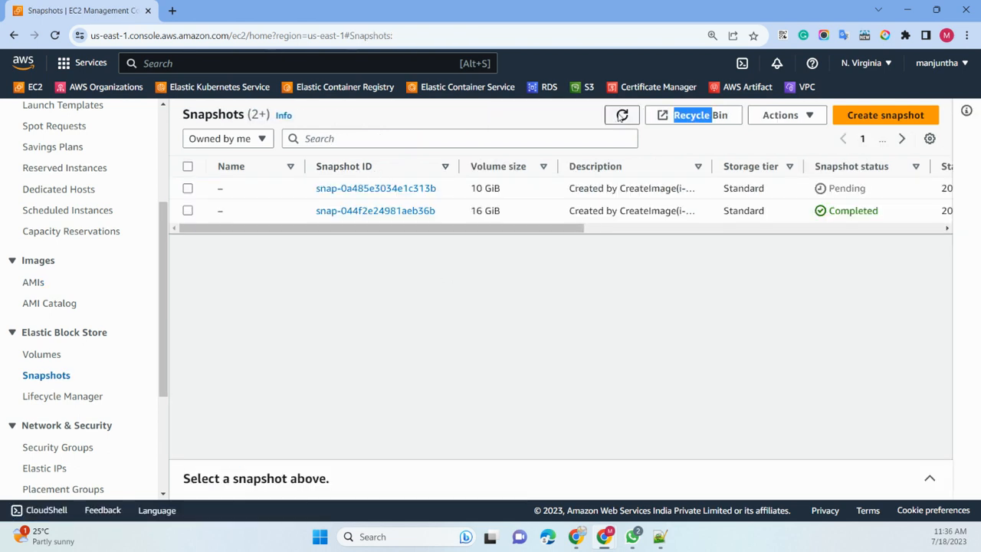
click(622, 115)
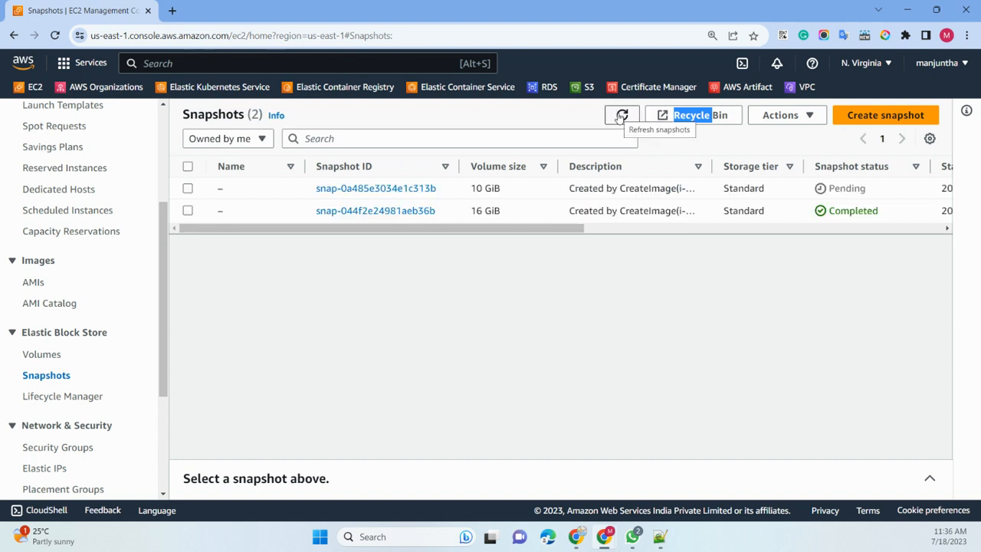
click(480, 285)
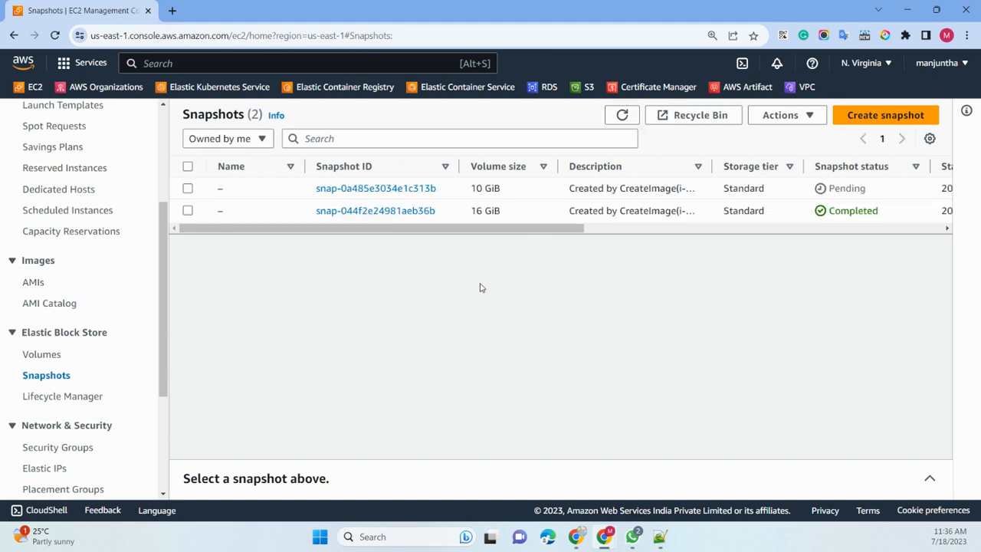
- Open the Copy snapshot form for the 16 GiB snapshot and highlight the Destination Region setting
click(188, 211)
click(773, 115)
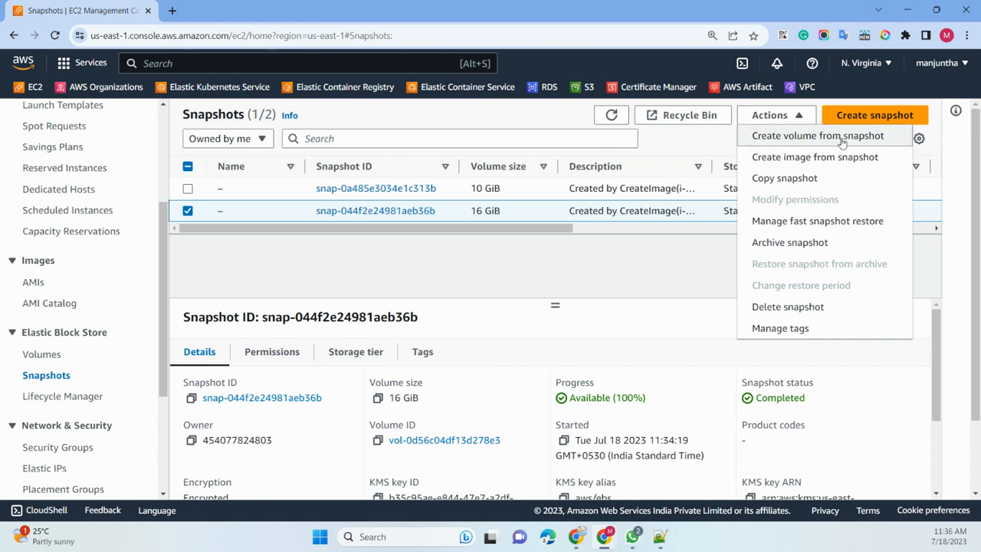
click(791, 184)
scroll(447, 281, down, 2)
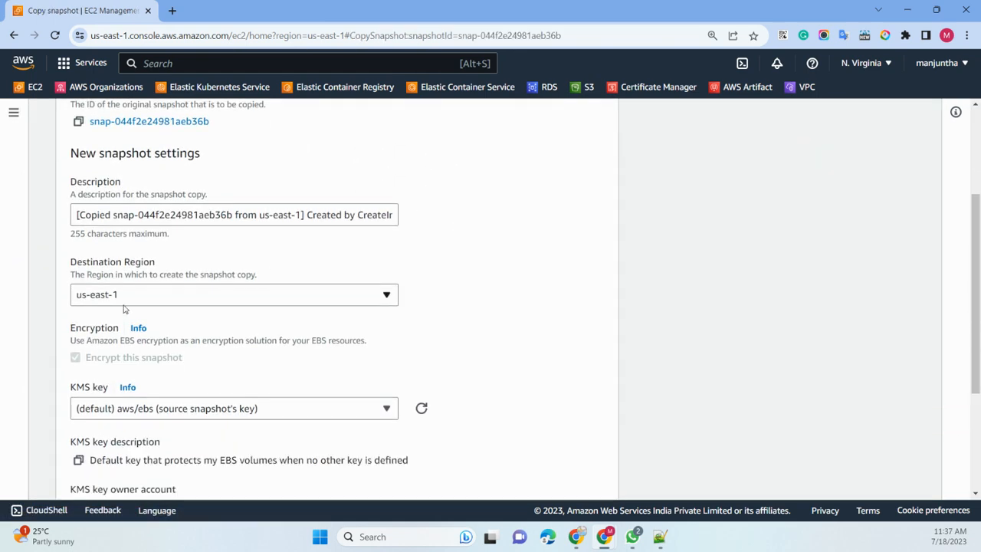
drag(71, 262, 157, 263)
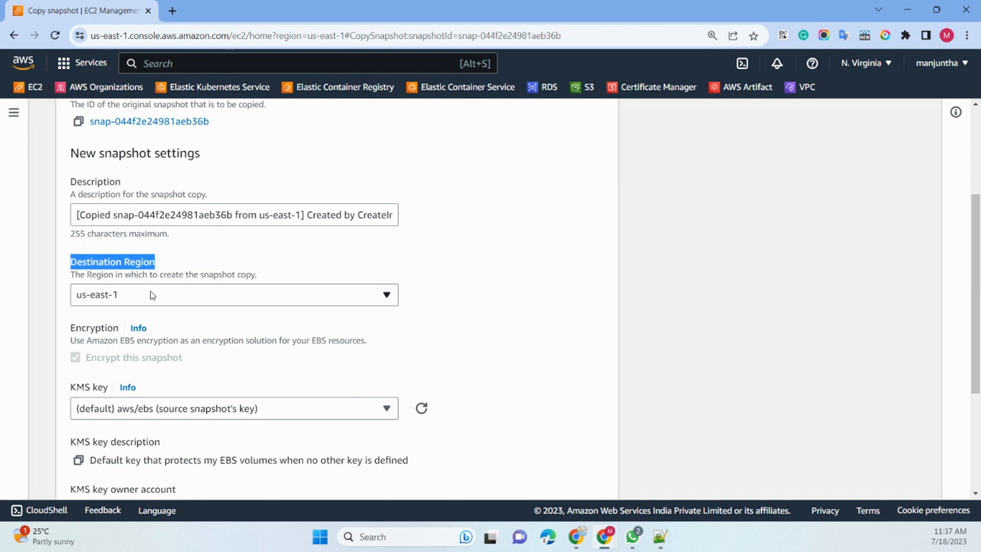
- Examine the destination regions and KMS key settings, then leave the copy form for the snapshot's details and available actions
click(151, 295)
scroll(159, 383, down, 5)
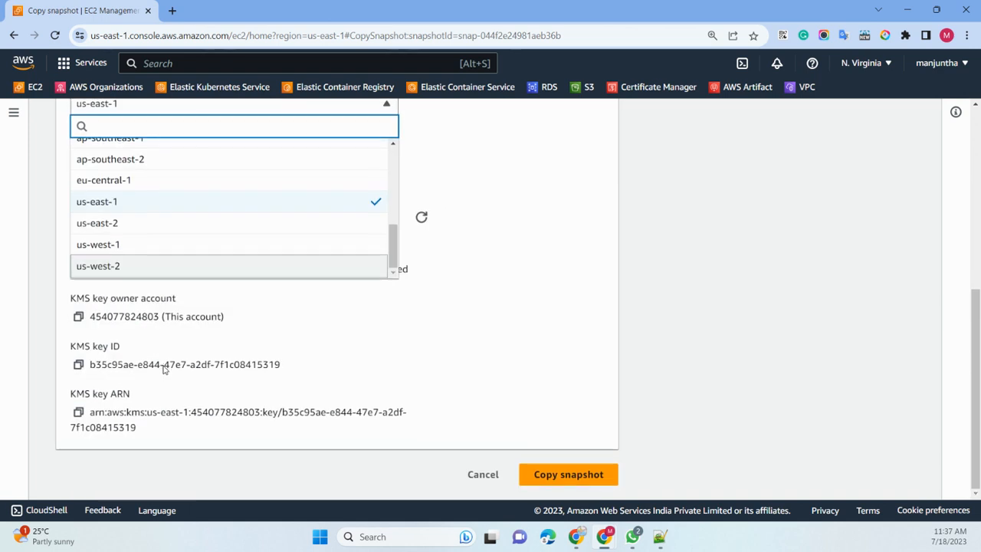
scroll(154, 208, up, 10)
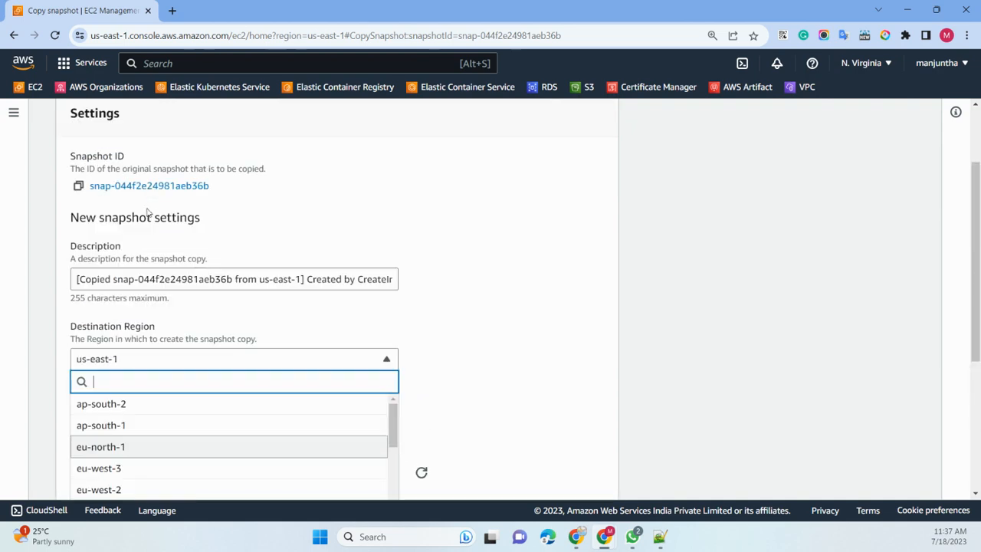
click(372, 324)
scroll(302, 321, down, 4)
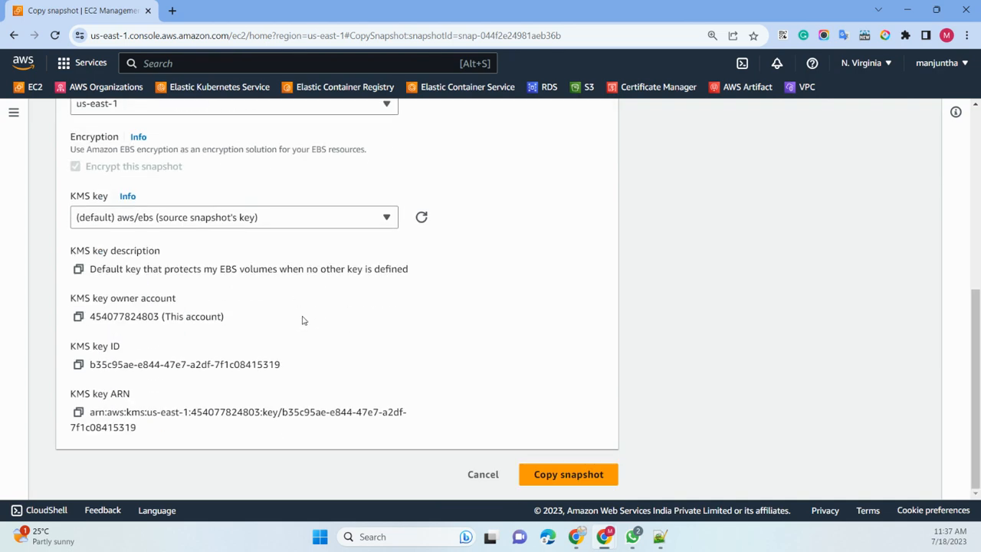
scroll(303, 320, up, 5)
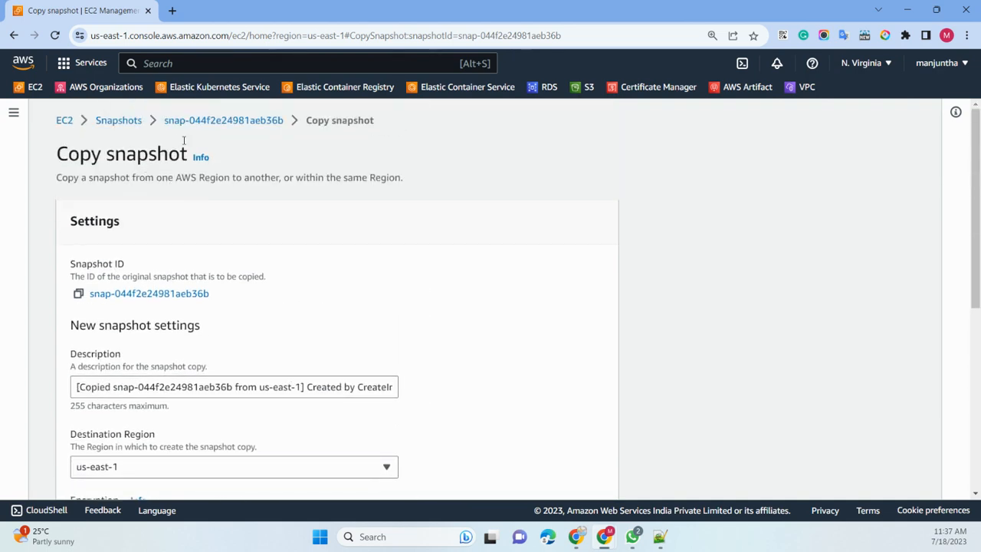
click(228, 123)
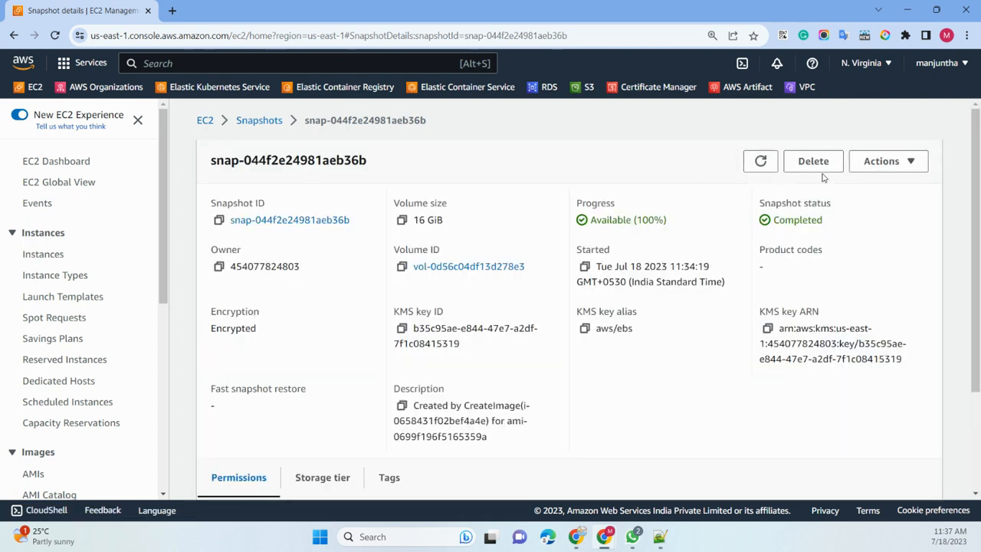
click(890, 163)
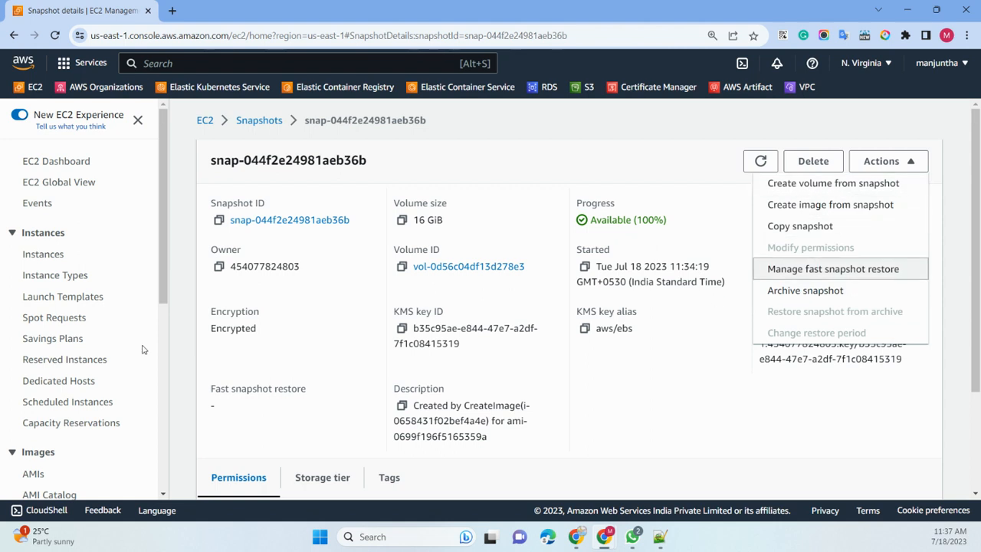
- Return to the AMIs list and select the test AMI to check its status
scroll(142, 350, down, 3)
click(53, 292)
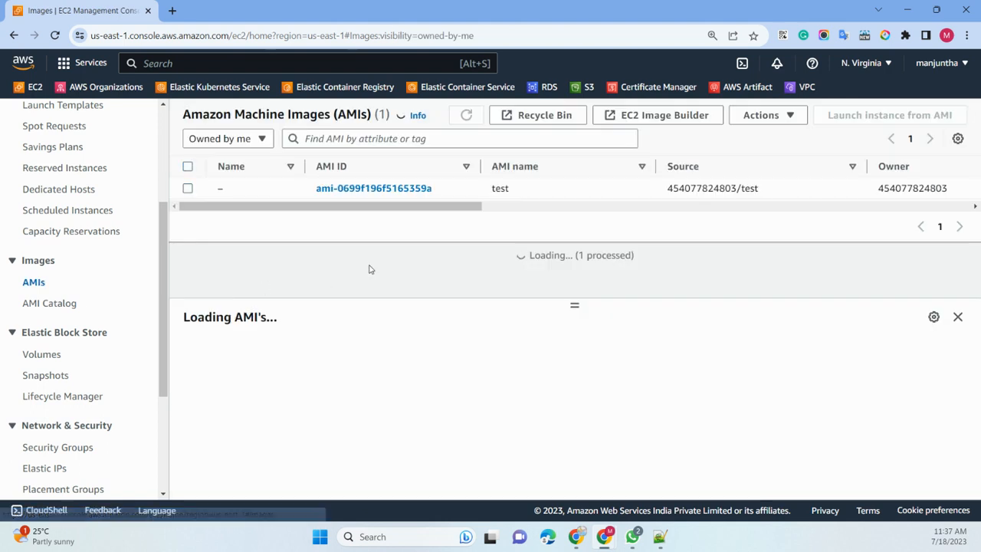
drag(384, 207, 312, 221)
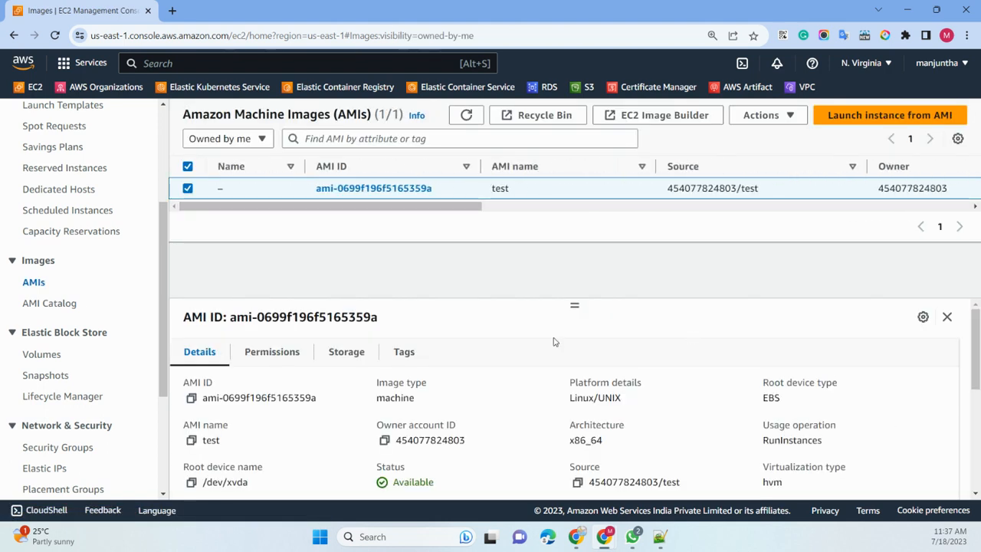
scroll(84, 253, up, 3)
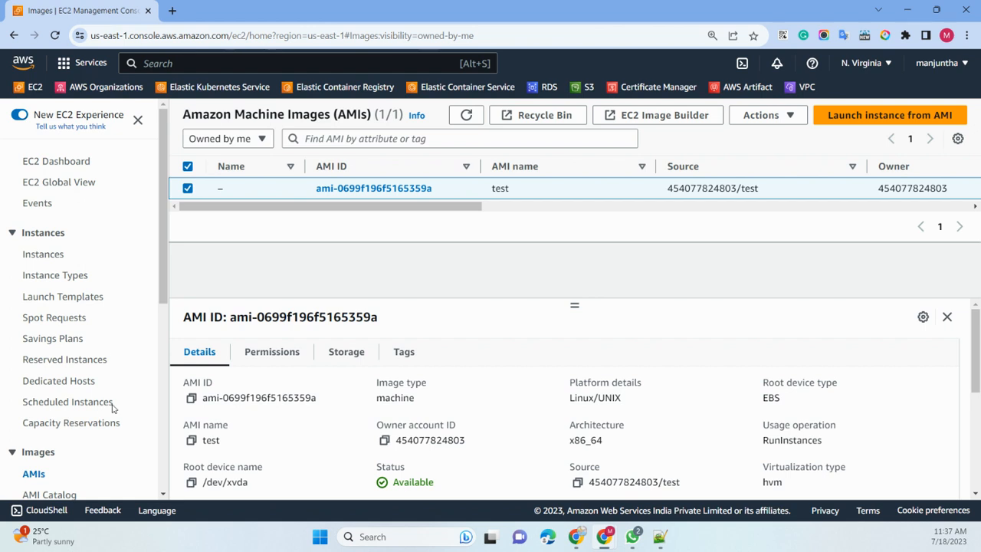
key(alt+Tab)
- Review the Copy AMI form for the test AMI, including its name, description and destination region, and cancel it
click(753, 113)
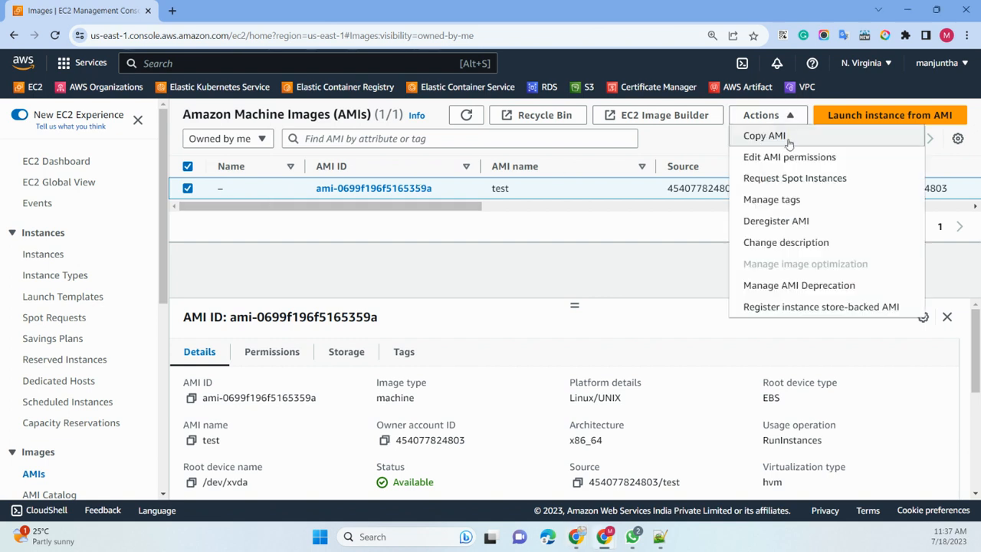
click(767, 136)
scroll(278, 241, down, 1)
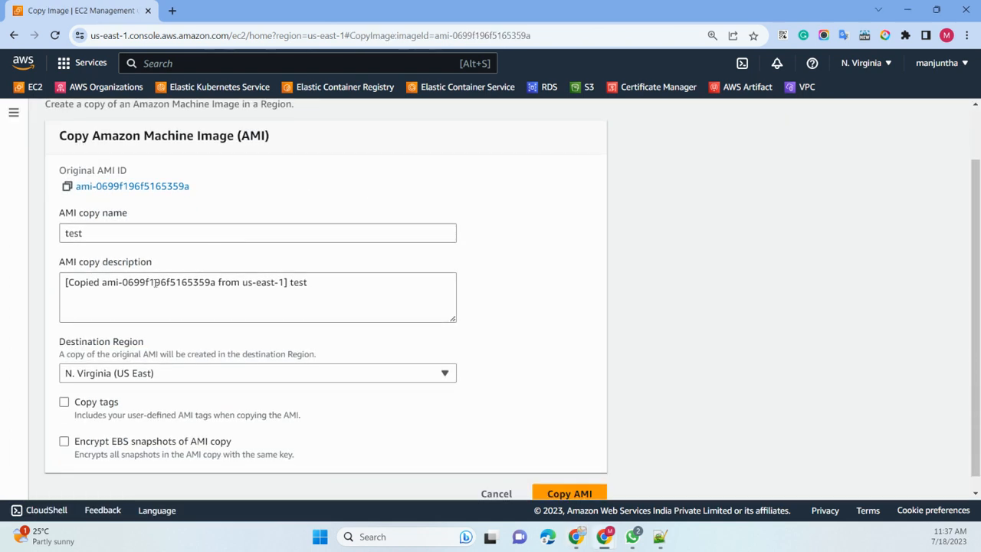
scroll(158, 370, down, 1)
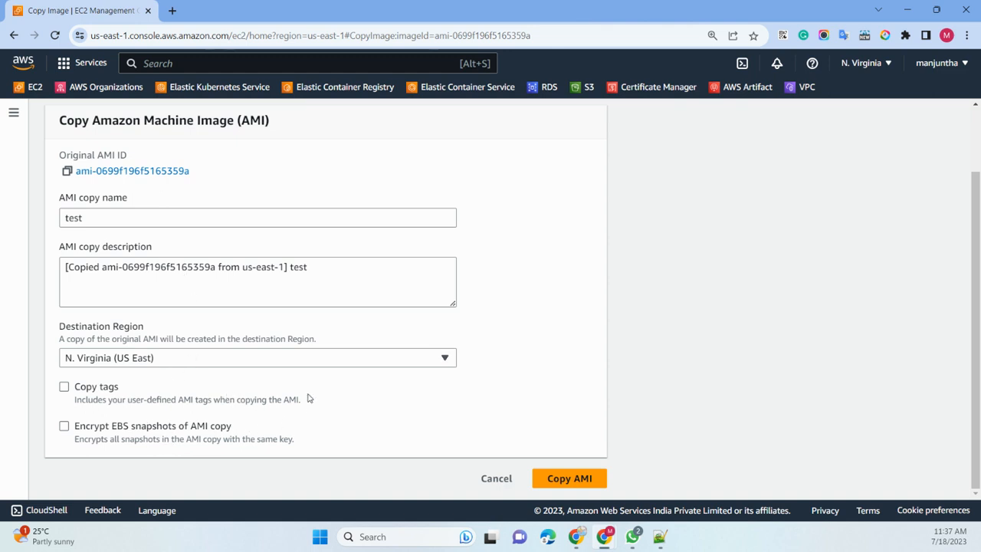
scroll(310, 399, up, 2)
scroll(284, 320, down, 2)
click(492, 481)
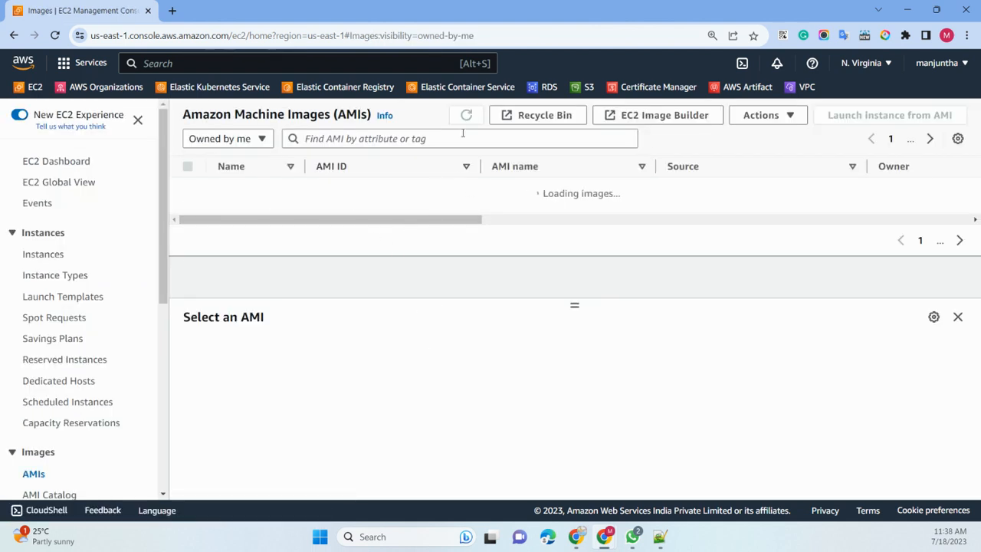
- Review the test AMI's permissions form for availability, shared accounts and shared organizations, and leave it without saving
scroll(85, 421, down, 1)
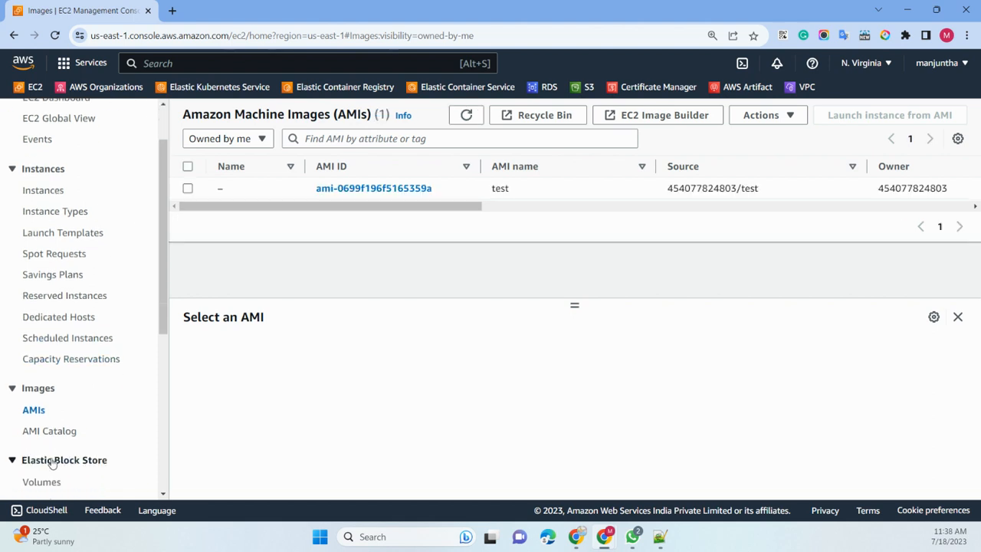
click(188, 188)
click(748, 117)
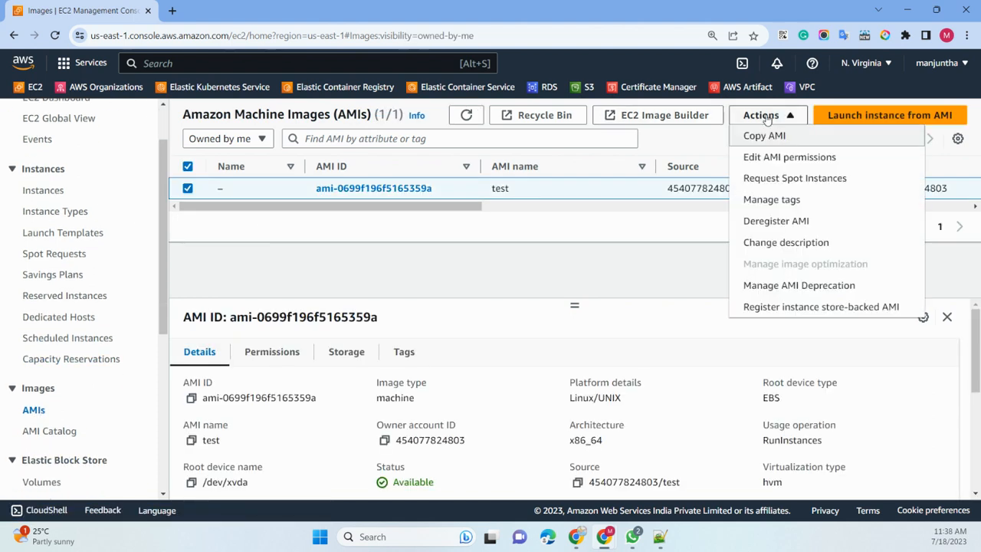
click(776, 161)
scroll(333, 280, down, 3)
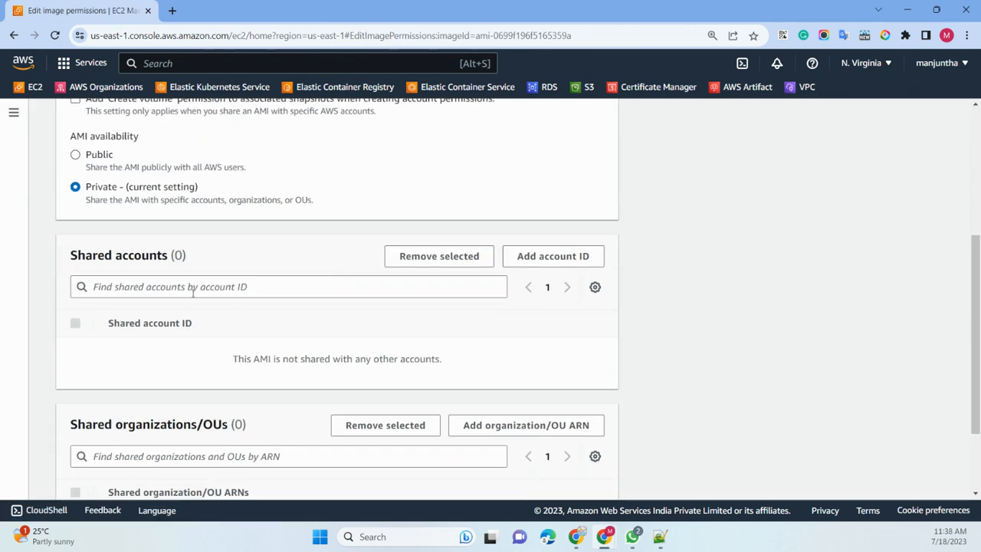
scroll(193, 292, up, 2)
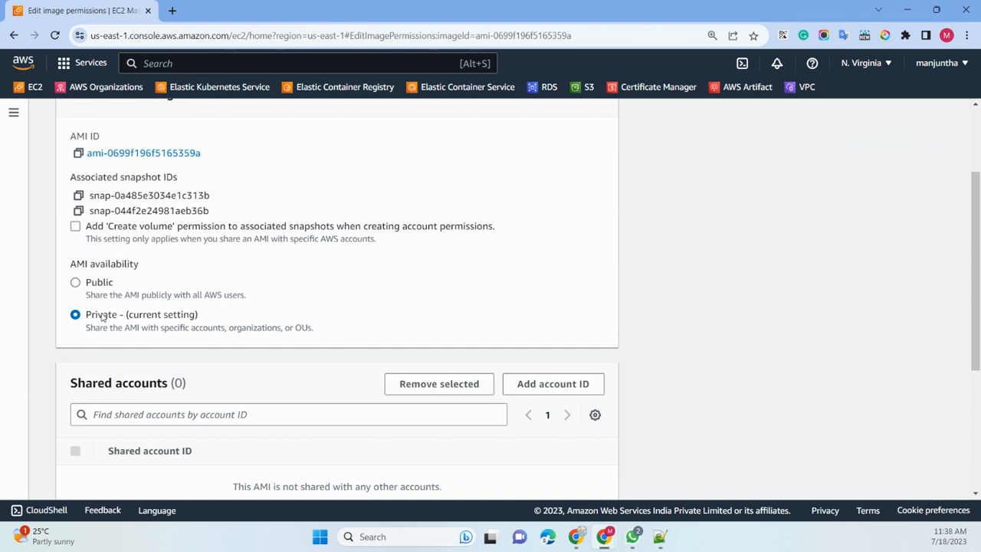
scroll(331, 254, down, 2)
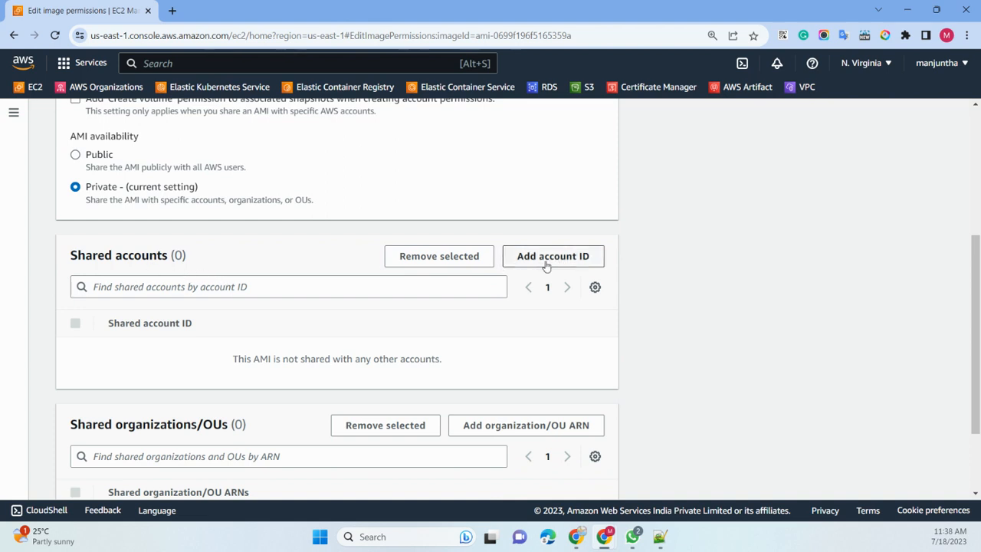
scroll(549, 266, down, 2)
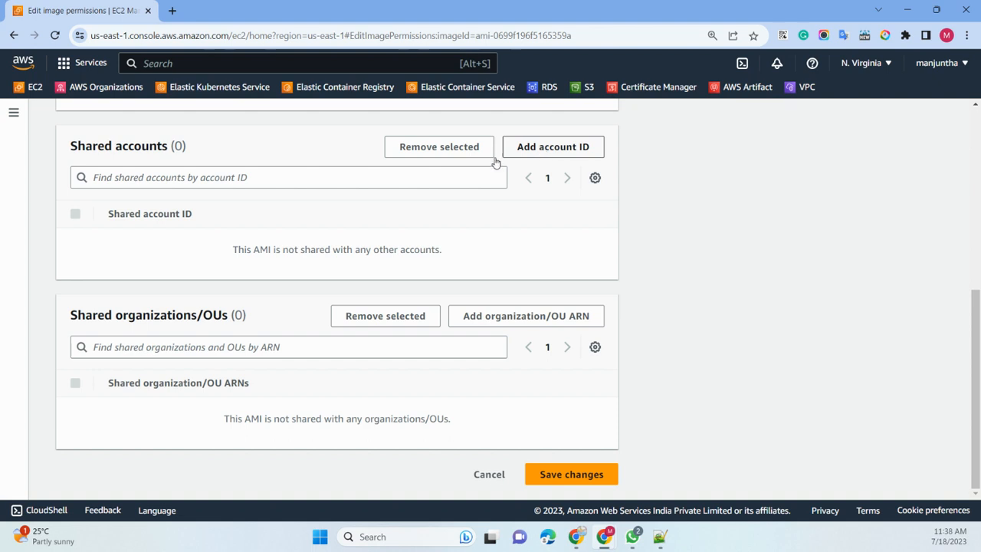
click(252, 175)
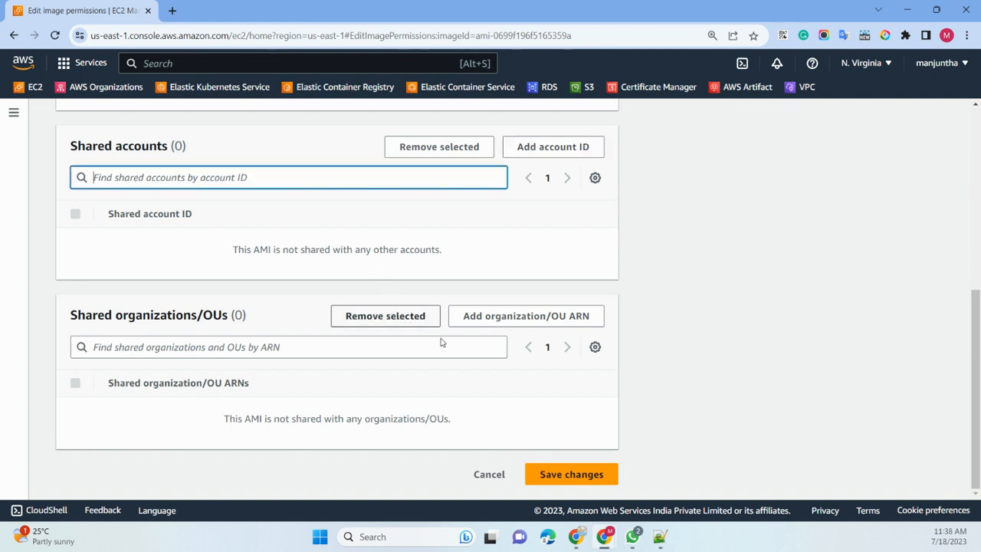
click(485, 480)
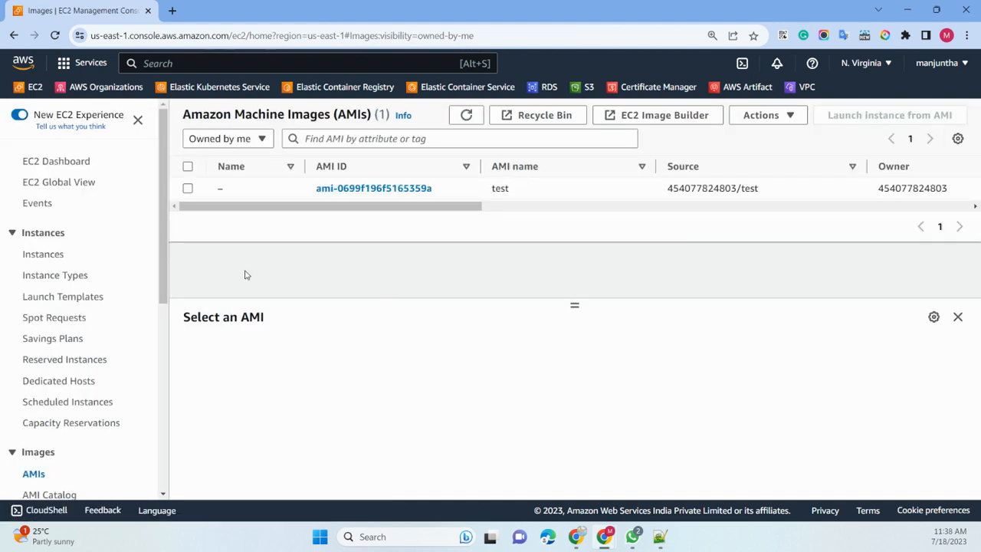
- Open the Amazon Data Lifecycle Manager page and examine its benefits, features and pricing information
scroll(85, 285, down, 3)
click(64, 397)
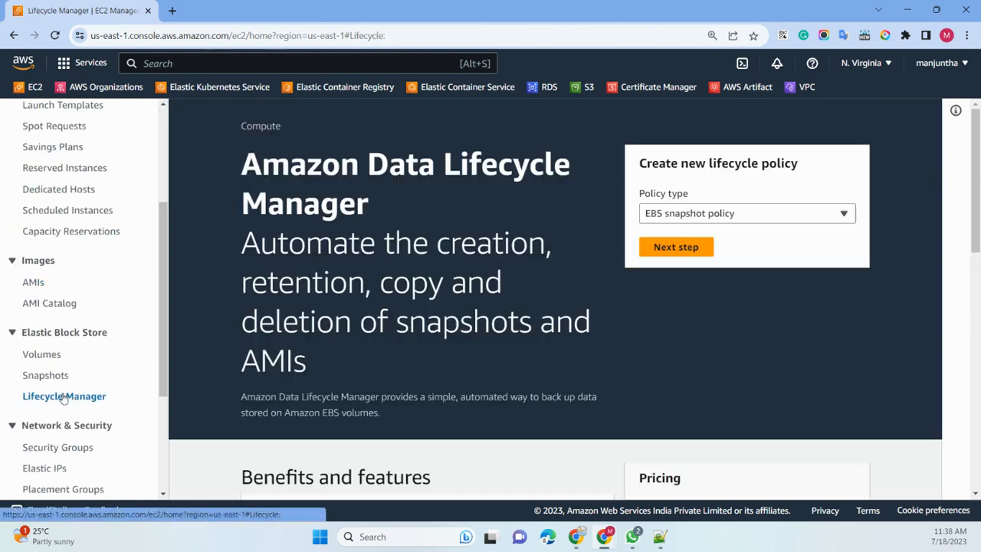
scroll(530, 230, down, 3)
scroll(642, 193, up, 2)
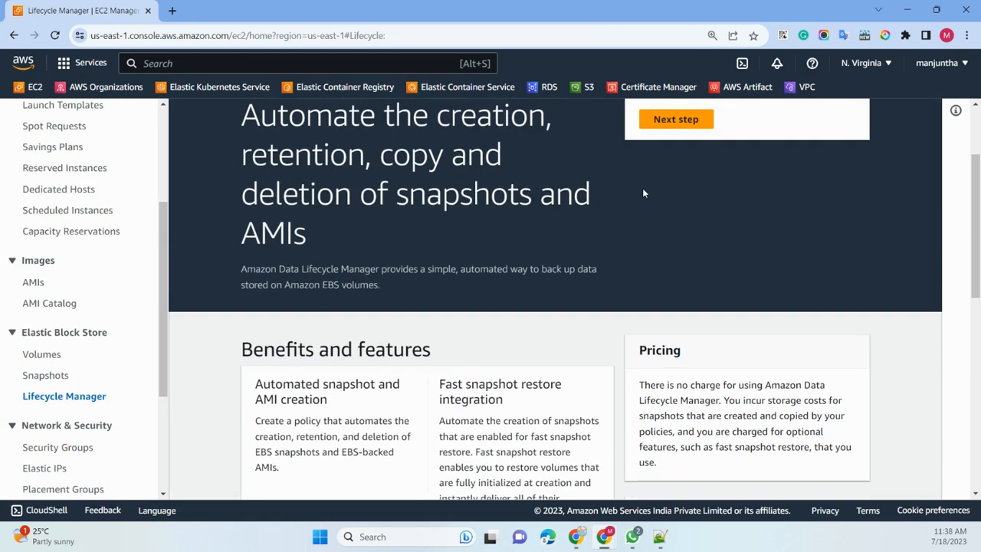
scroll(749, 222, up, 2)
- Start creating a new lifecycle policy of the type EBS-backed AMI policy
click(733, 214)
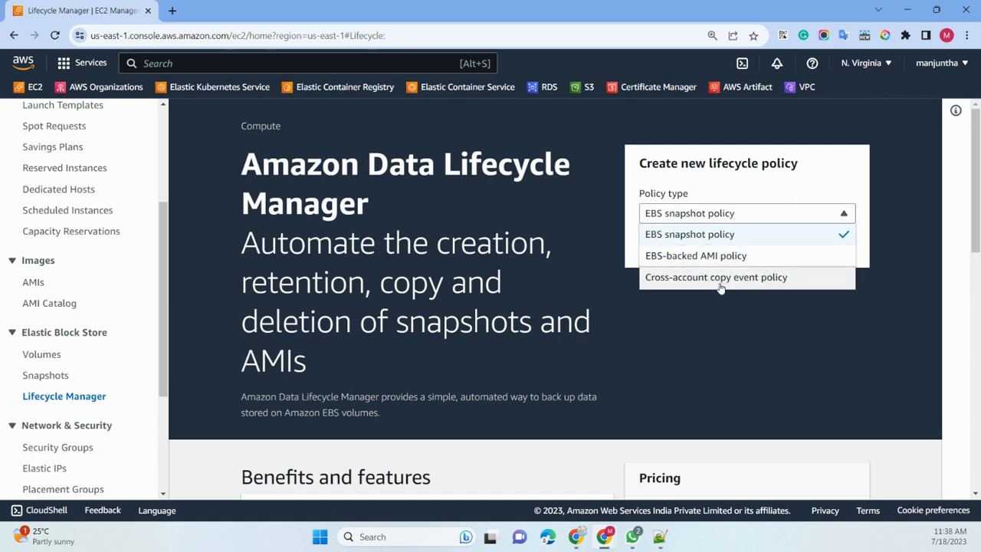
click(679, 258)
click(669, 255)
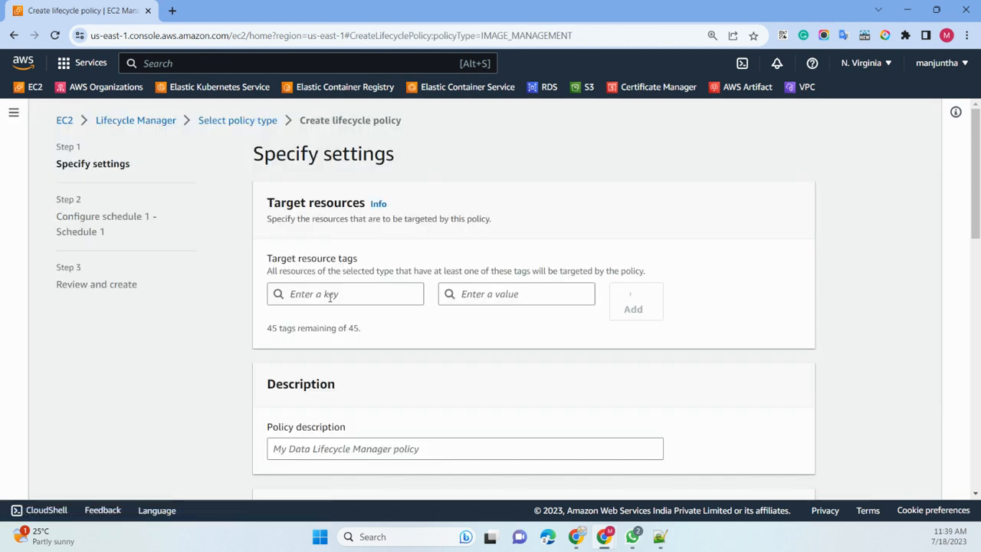
- Review the policy's target tag, IAM role, policy status and instance reboot settings, and try to continue without filling them in
click(328, 296)
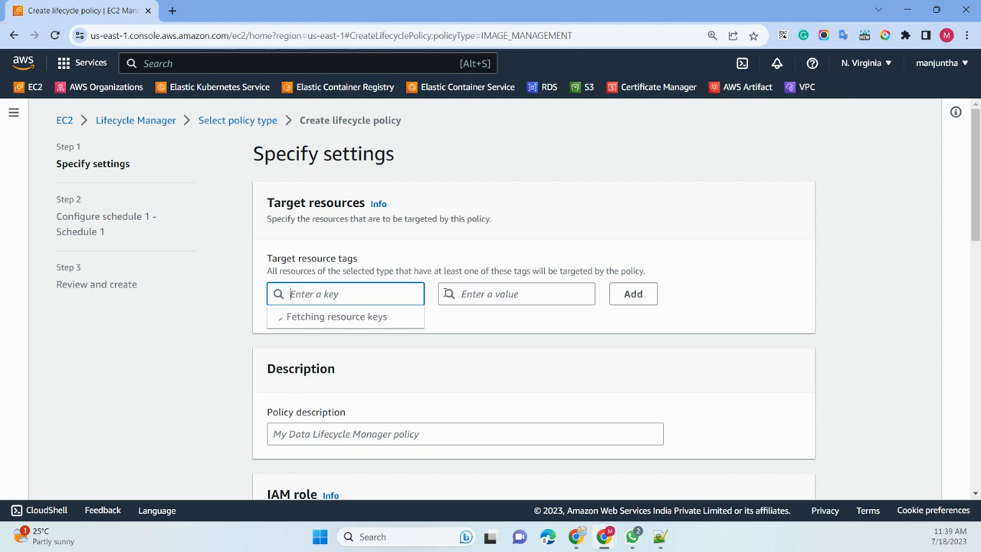
scroll(499, 335, down, 6)
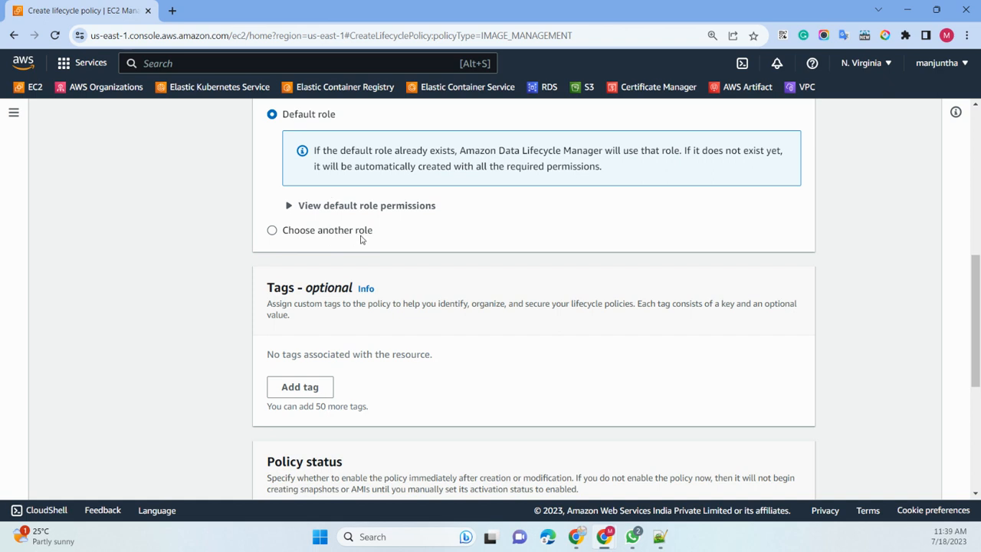
scroll(361, 239, down, 4)
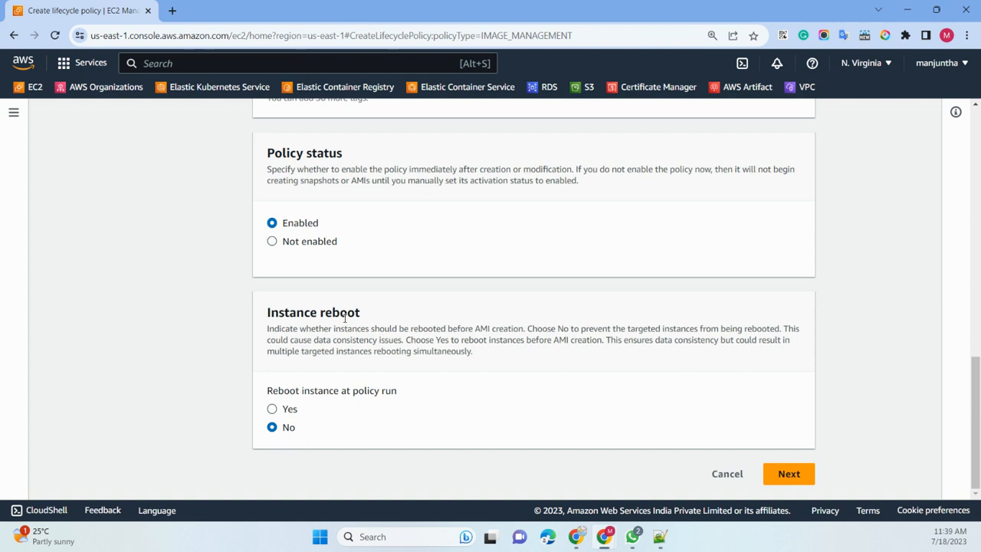
click(790, 474)
- Enter the placeholder target resource tag key sds with the value sadas
text(sds)
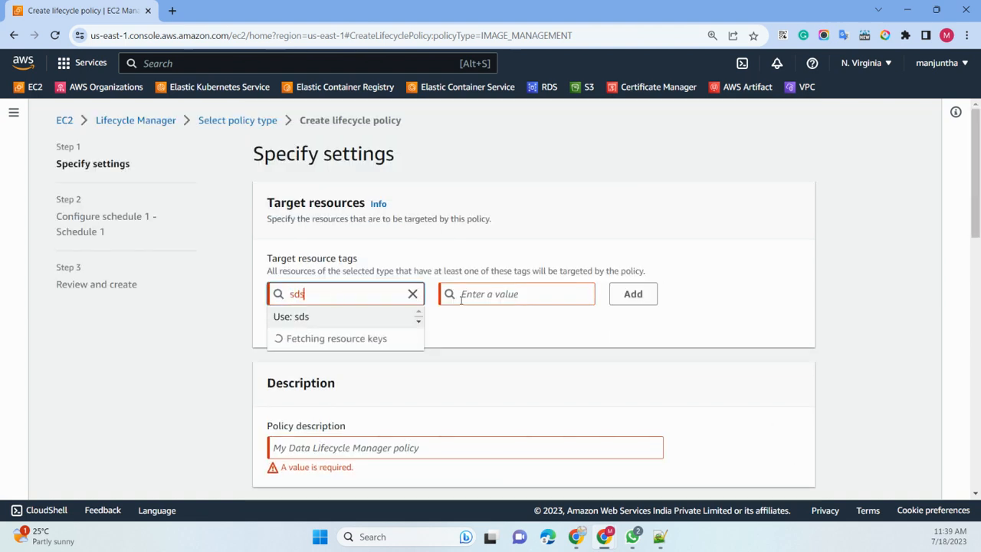
click(490, 294)
text(sadas)
- Set the policy description to asdsadads, keep the default role, and try to continue to the schedule settings
scroll(364, 369, down, 1)
scroll(365, 369, down, 2)
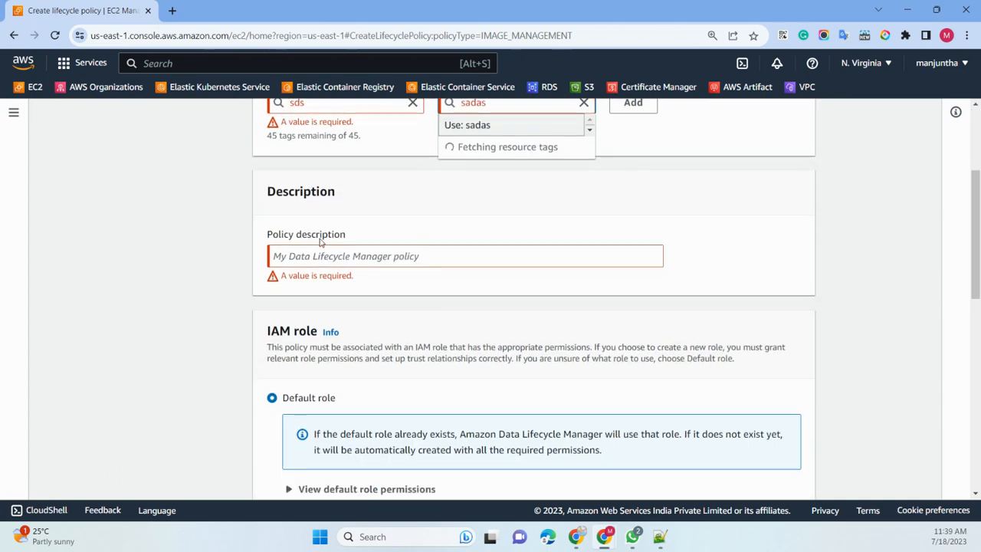
click(376, 249)
text(asdsadads)
scroll(375, 247, down, 7)
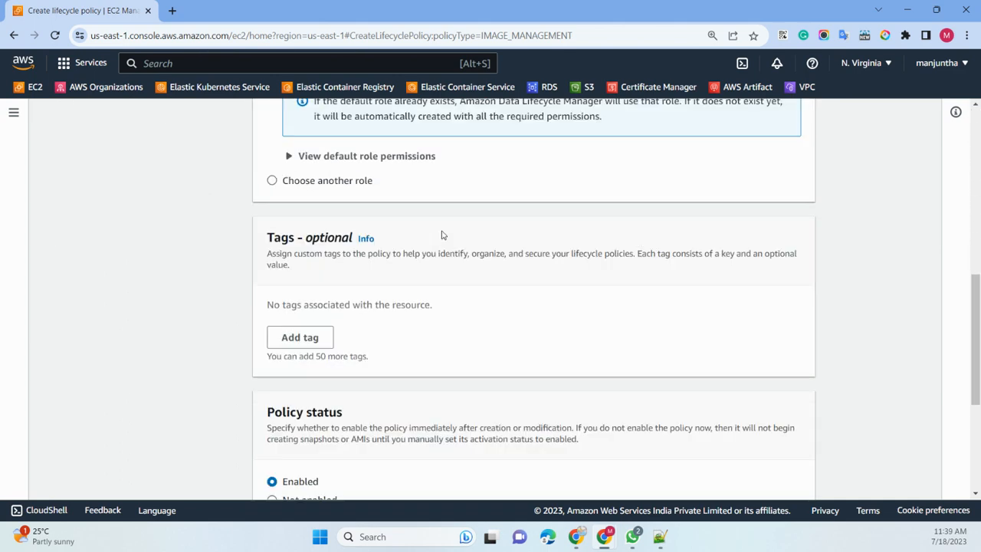
click(793, 475)
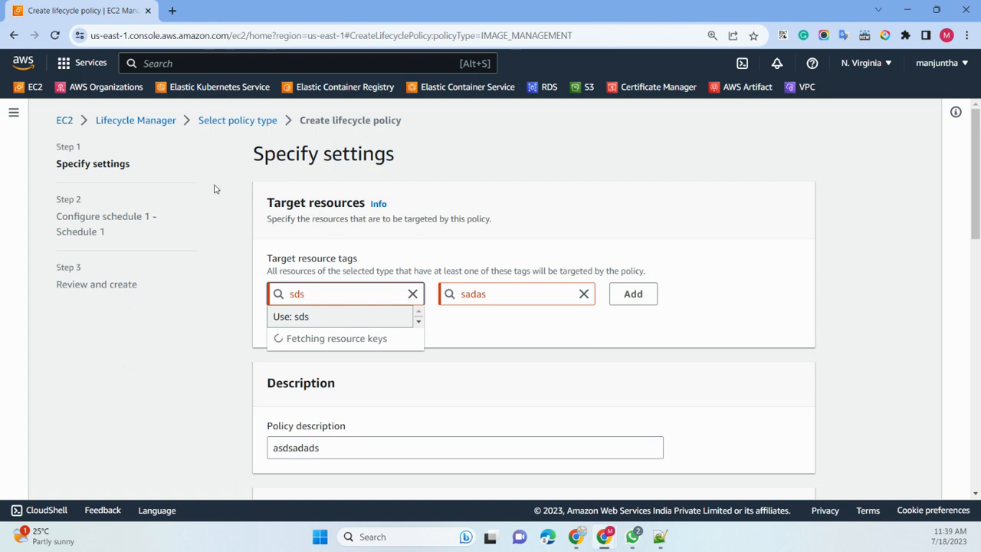
- Open the EC2 Instances list in a separate browser tab and return to the lifecycle policy form
click(15, 113)
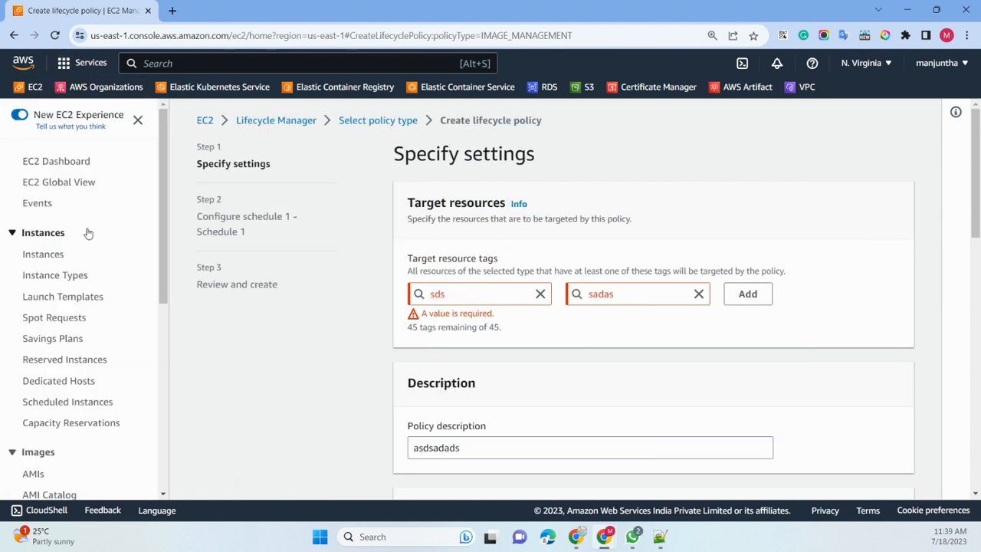
middle_click(42, 254)
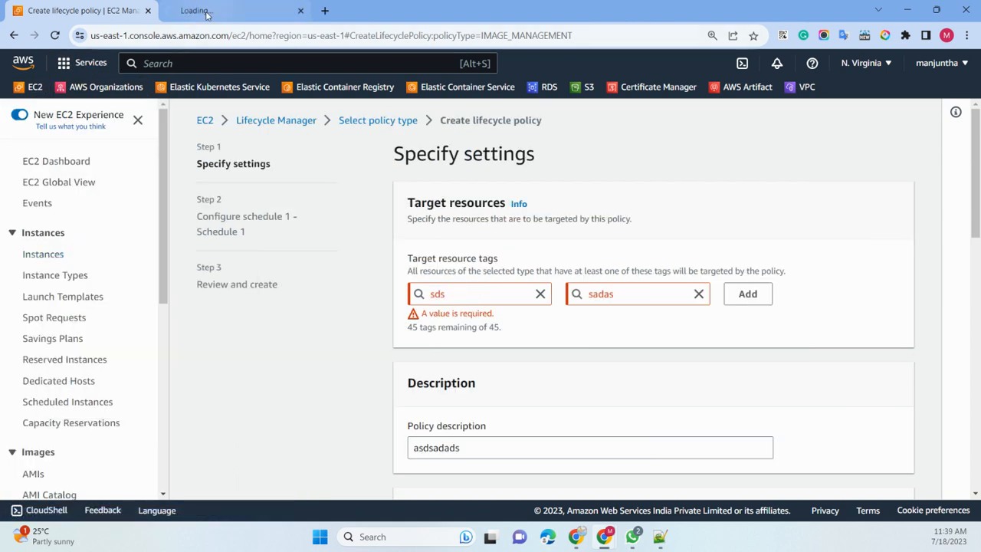
click(201, 10)
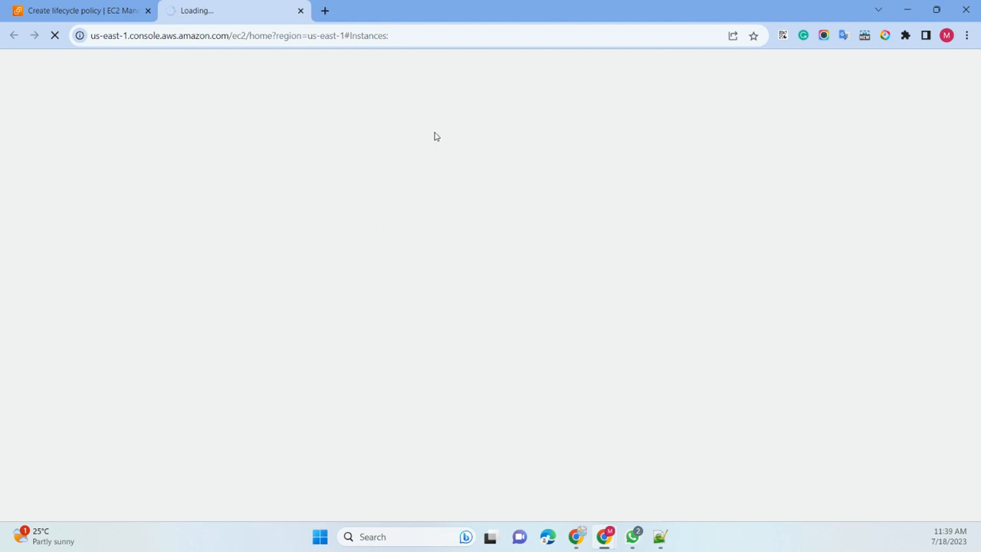
click(80, 11)
click(209, 14)
click(80, 11)
- Replace the target tag key with Name and clear the tag value
click(440, 297)
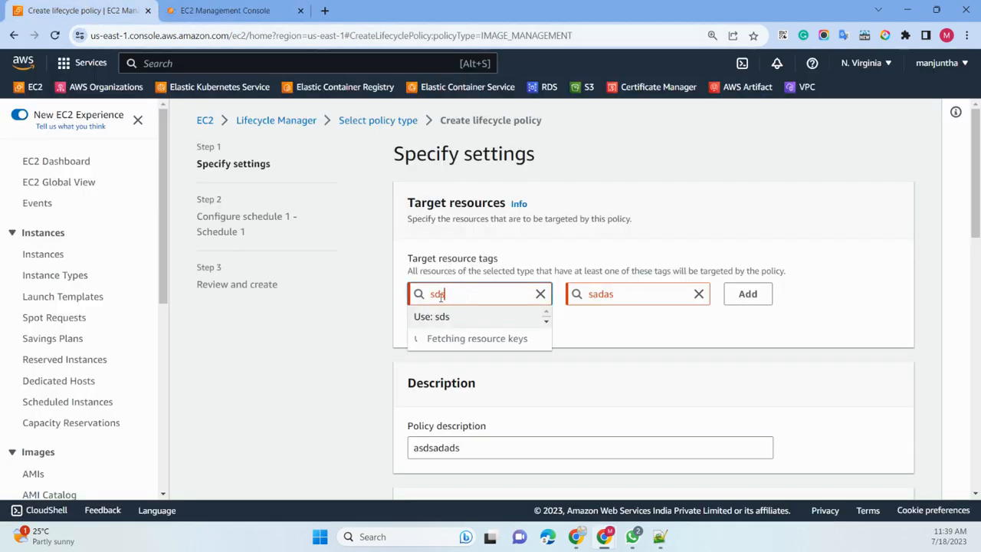
double_click(441, 296)
text(Name)
click(453, 318)
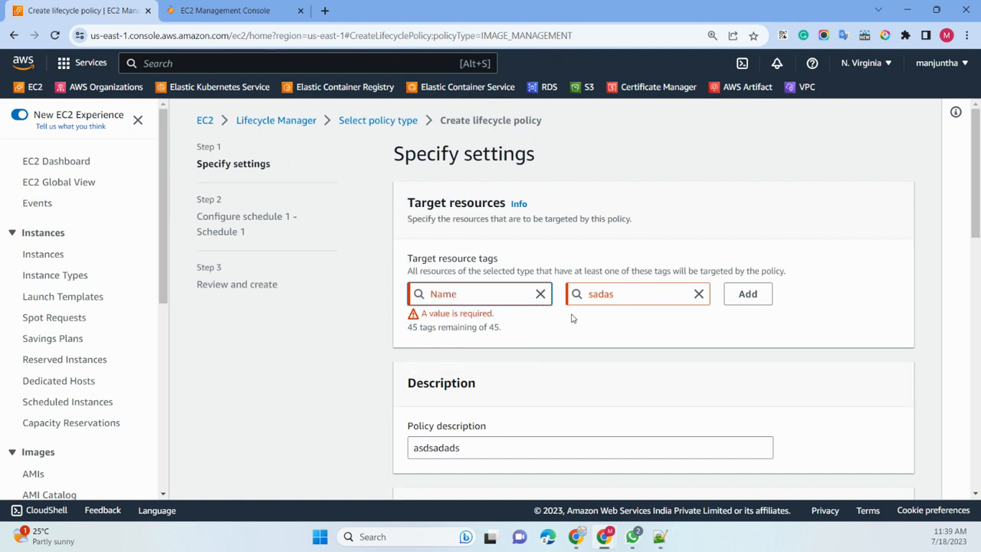
click(635, 295)
key(BackSpace)
key(BackSpace)
key(BackSpace)
key(BackSpace)
key(BackSpace)
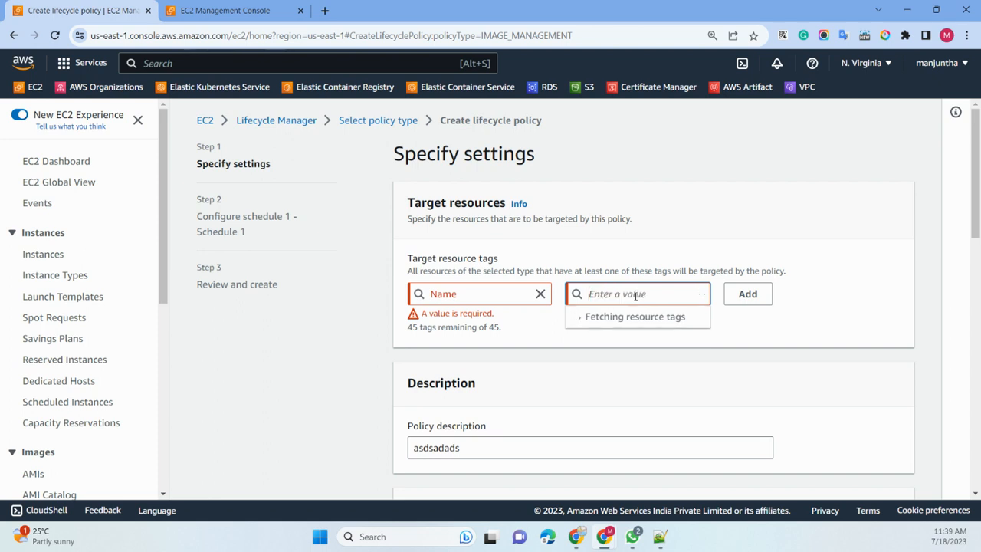
click(242, 16)
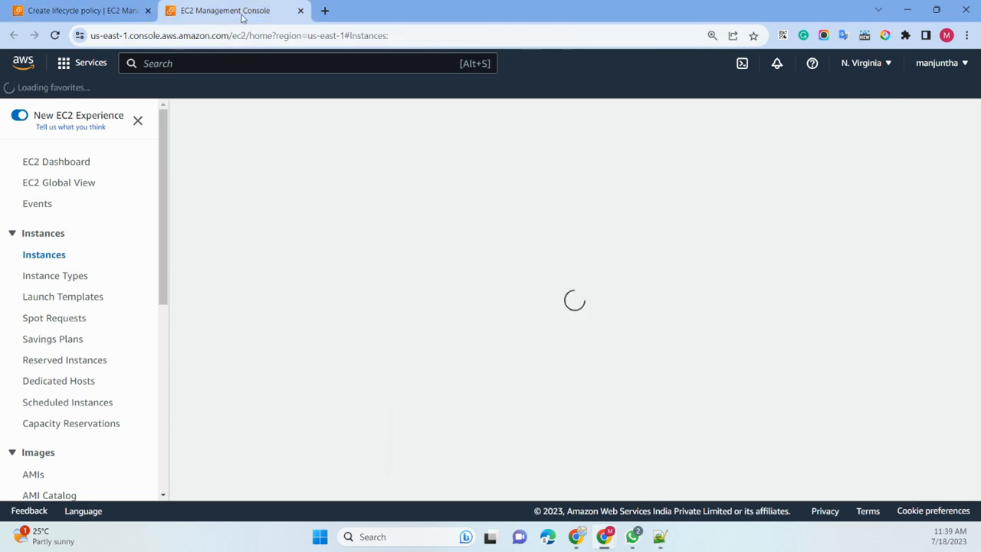
click(80, 11)
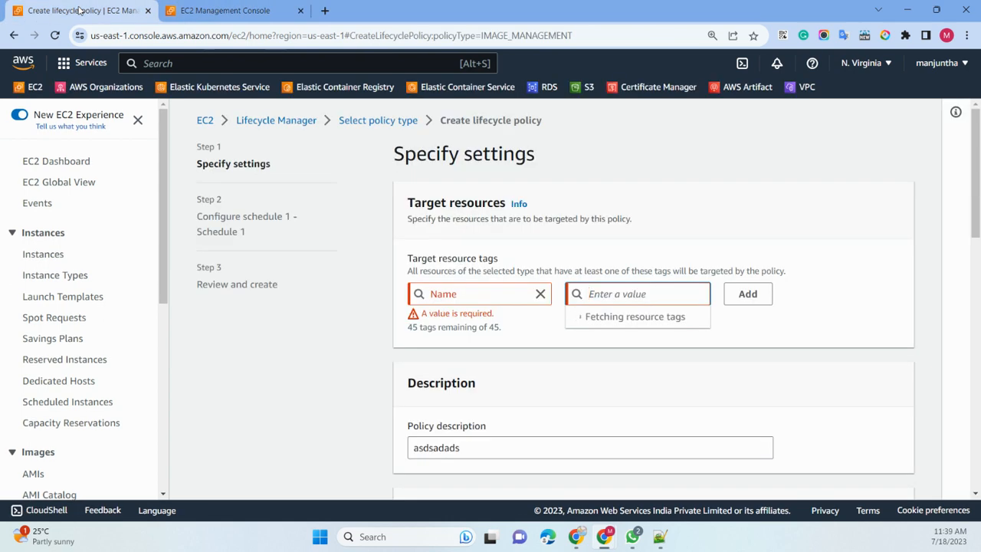
click(229, 11)
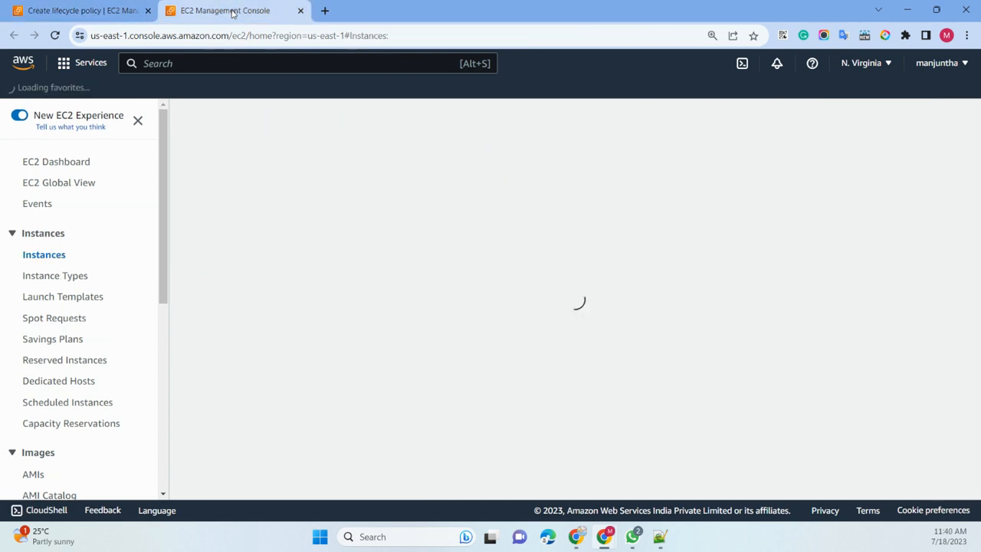
click(81, 10)
drag(408, 327, 500, 331)
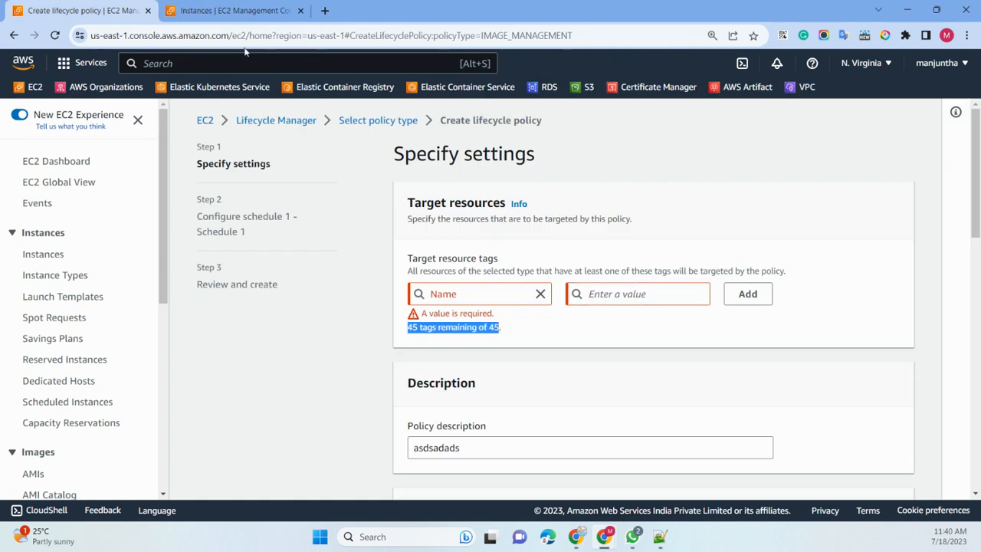
- Select the running tutorial-volumes instance in the Instances list and copy its name from the details
click(230, 11)
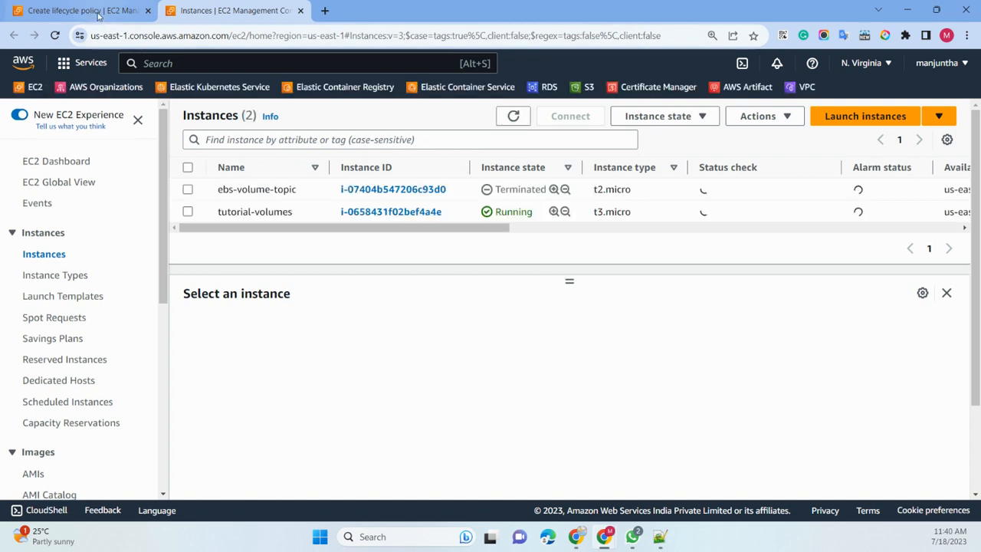
click(187, 212)
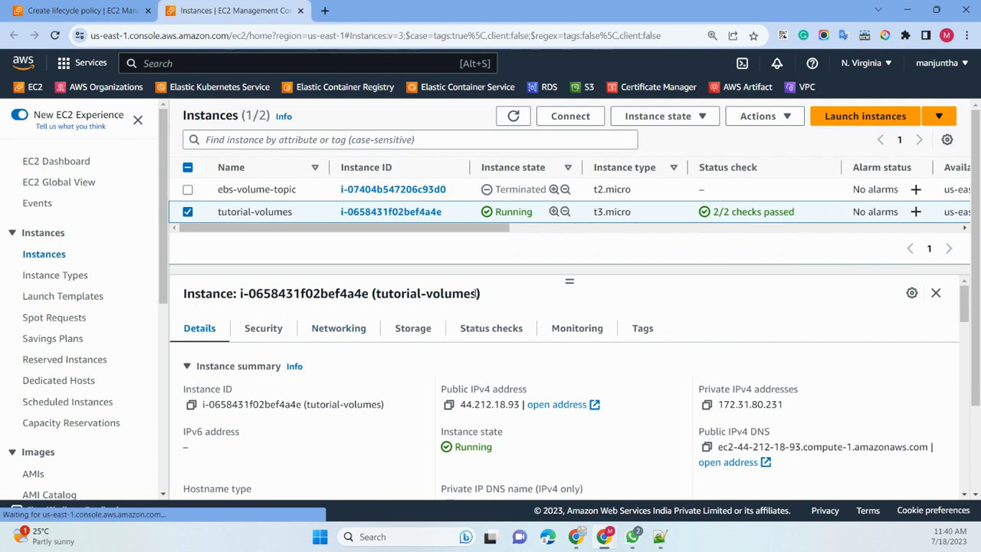
drag(482, 294, 376, 294)
key(ctrl+c)
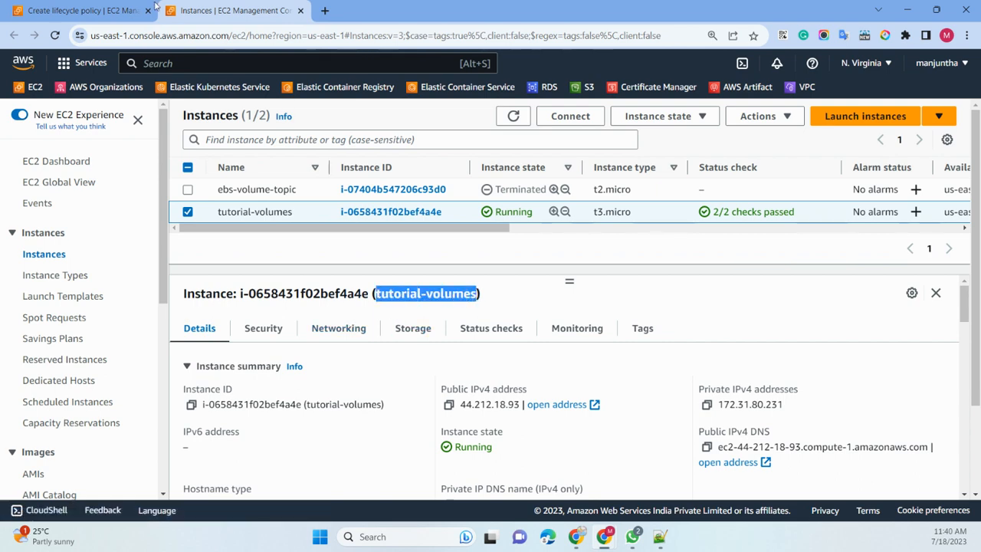
- Add the target resource tag Name with the value tutorial-volumes to the policy and proceed to the schedule configuration
click(108, 13)
click(586, 303)
key(ctrl+v)
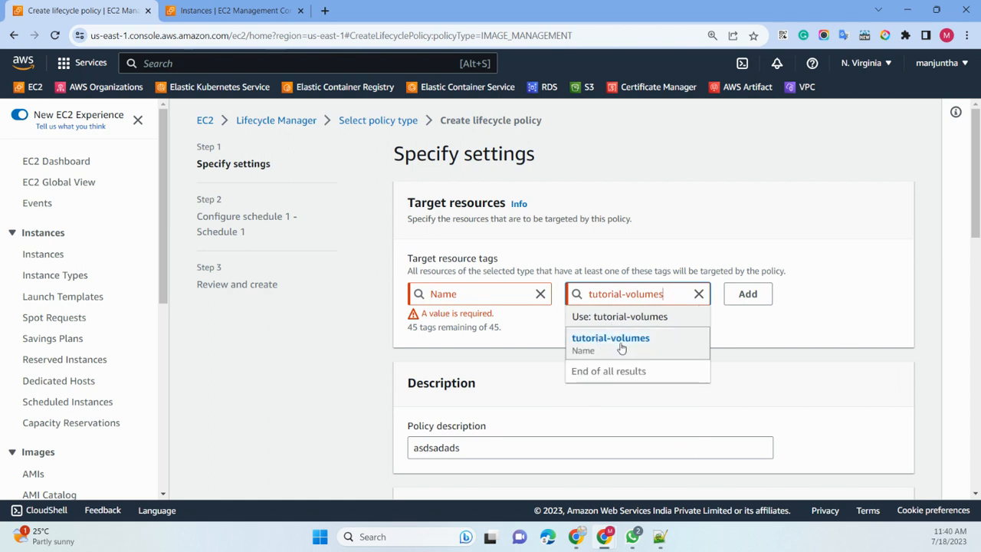
click(622, 347)
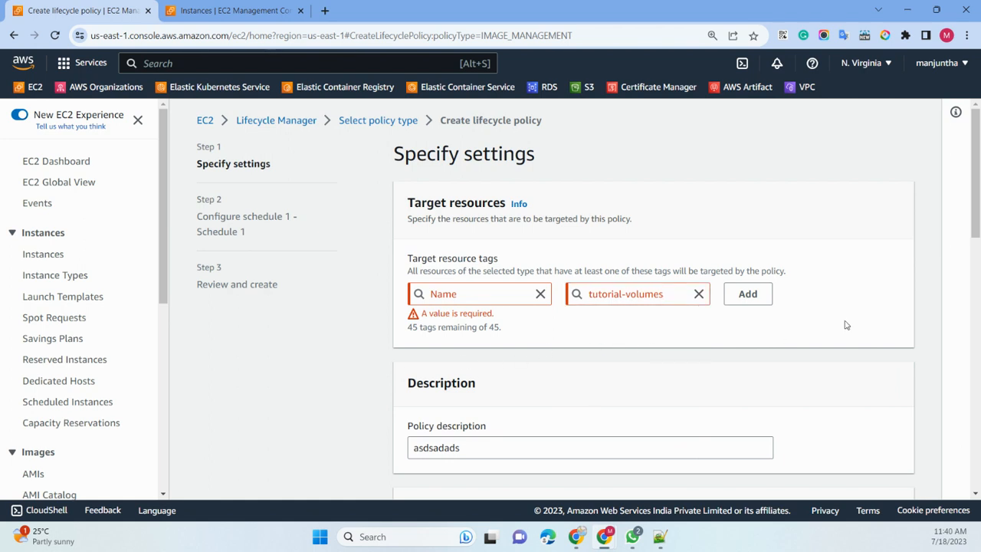
click(744, 294)
scroll(520, 328, down, 3)
scroll(515, 325, down, 10)
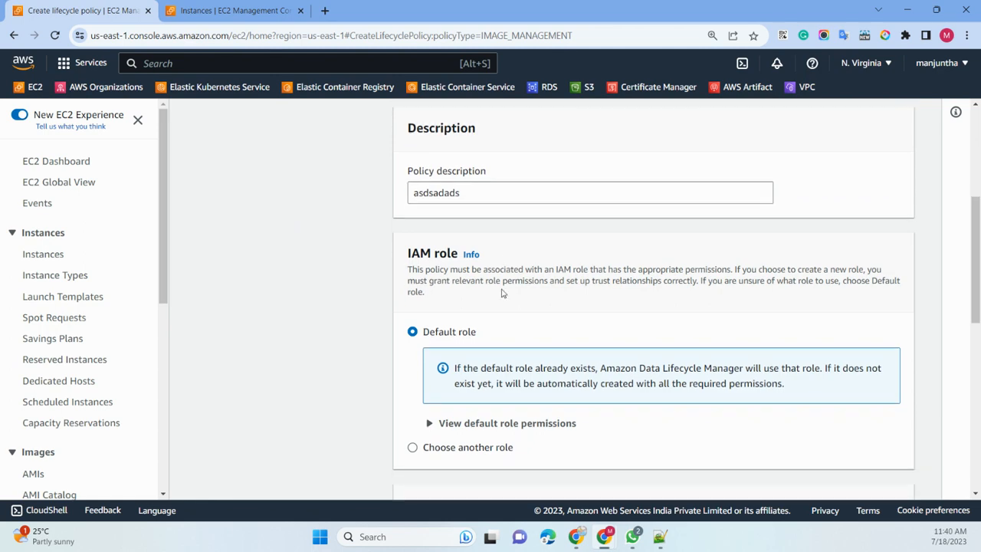
click(902, 478)
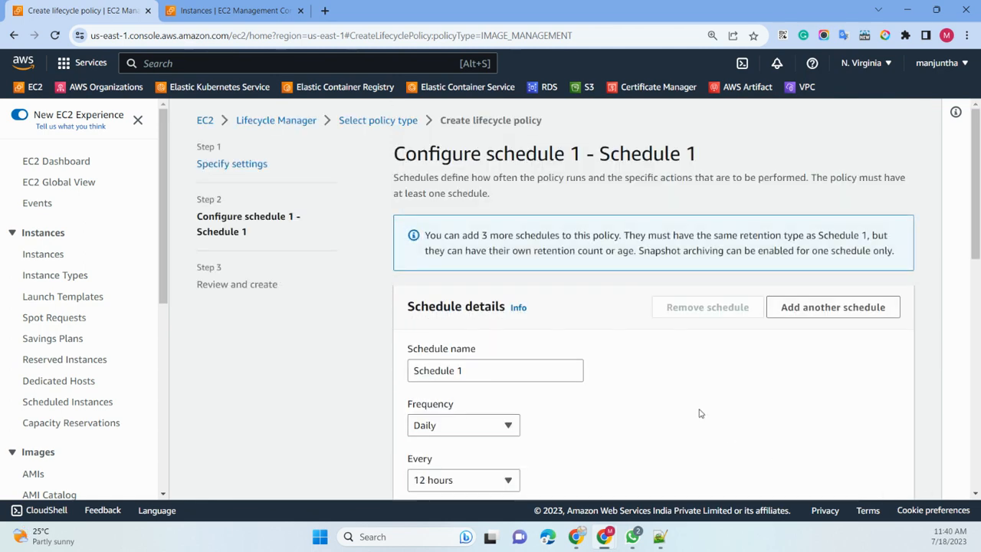
- Set Schedule 1 to keep 30 AMIs with the Count retention type and proceed to the policy review
scroll(532, 314, down, 3)
scroll(446, 309, down, 3)
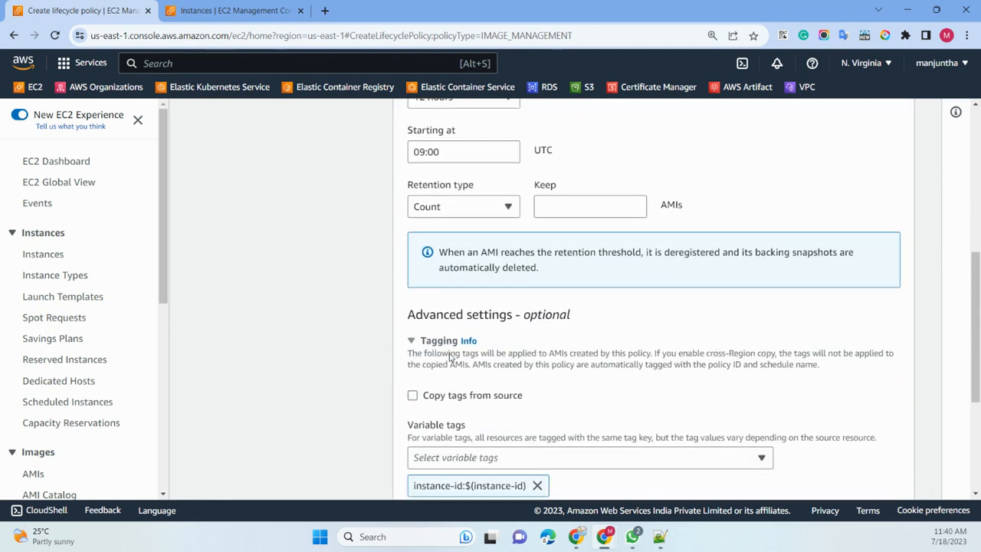
scroll(431, 228, down, 3)
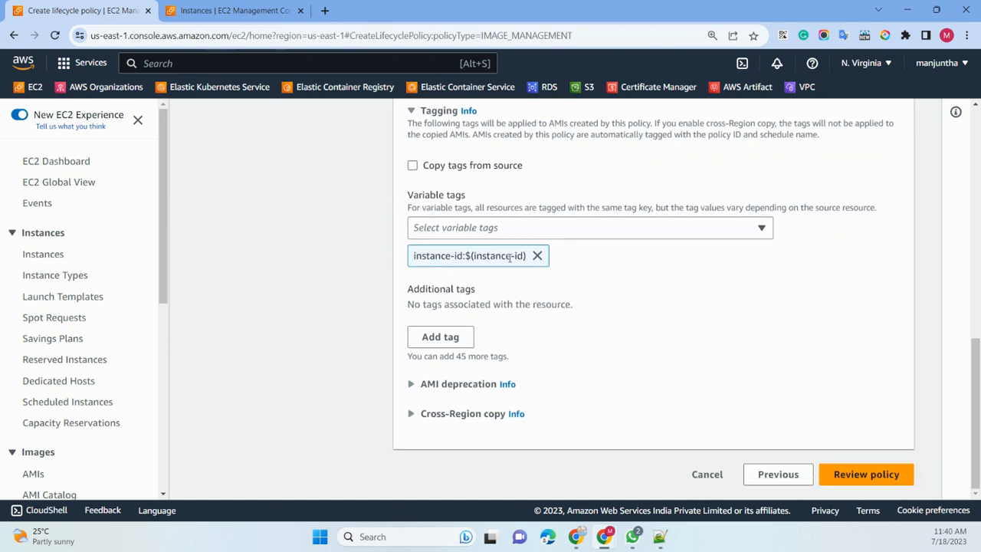
click(890, 483)
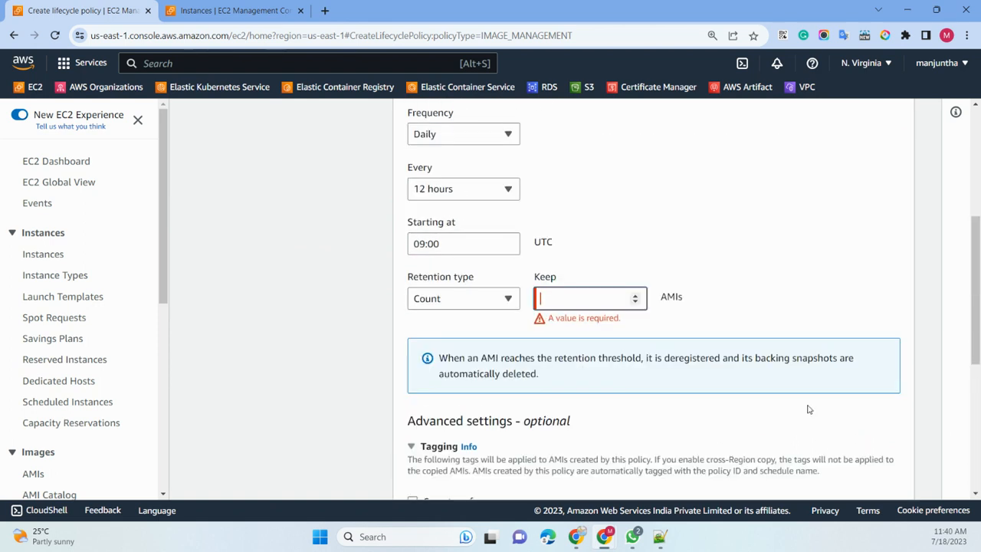
click(581, 301)
text(30)
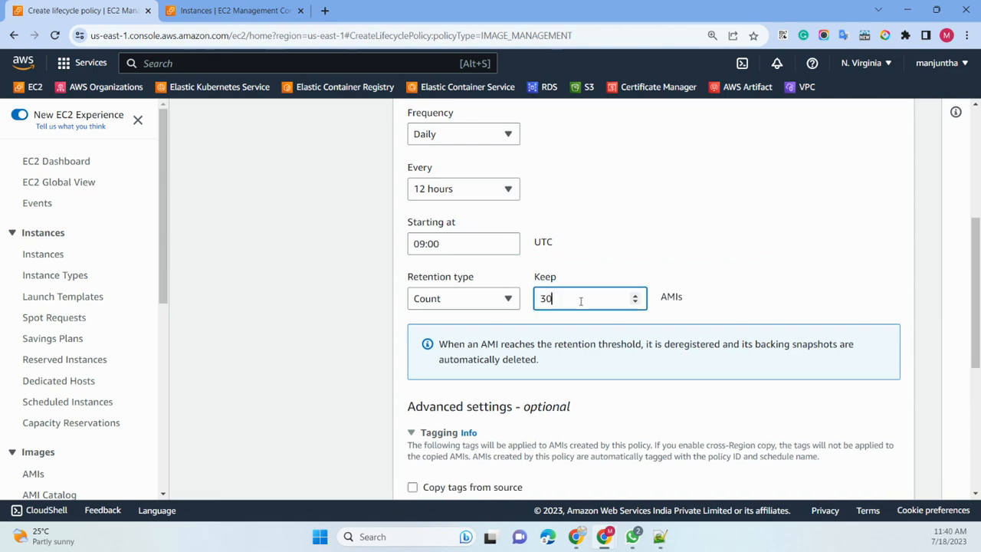
scroll(582, 301, down, 5)
click(877, 475)
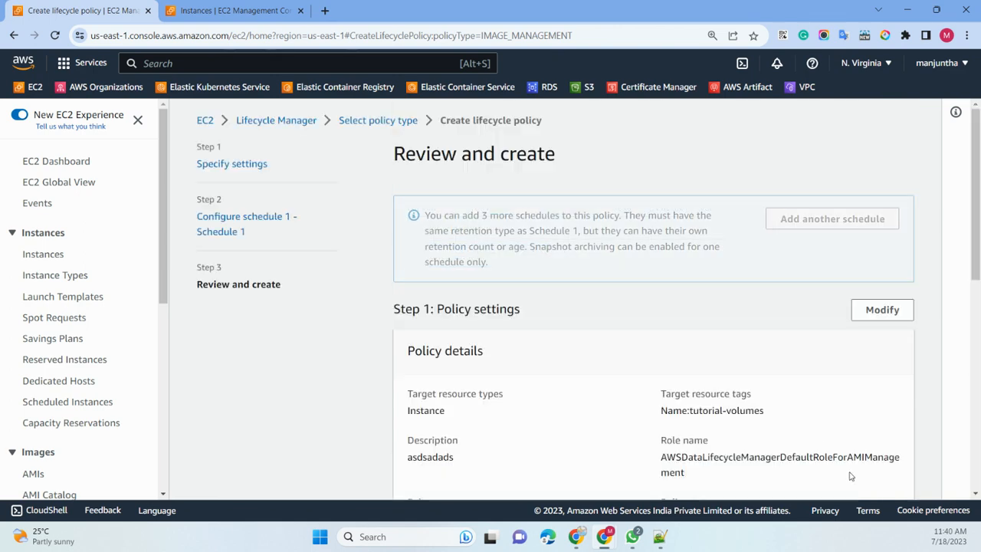
- Review the policy and schedule summary, and leave without creating the policy by opening the Security Groups page
scroll(590, 326, down, 8)
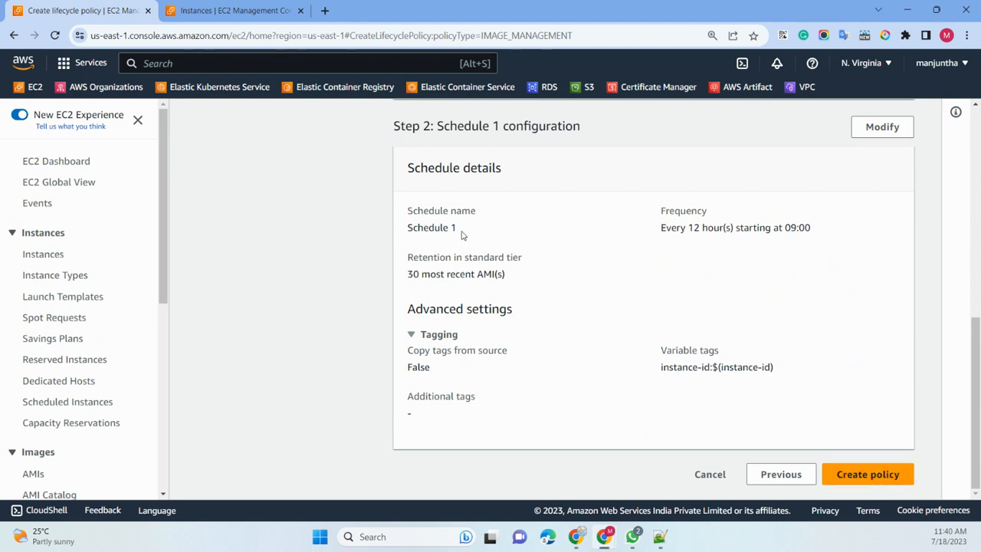
scroll(131, 343, down, 3)
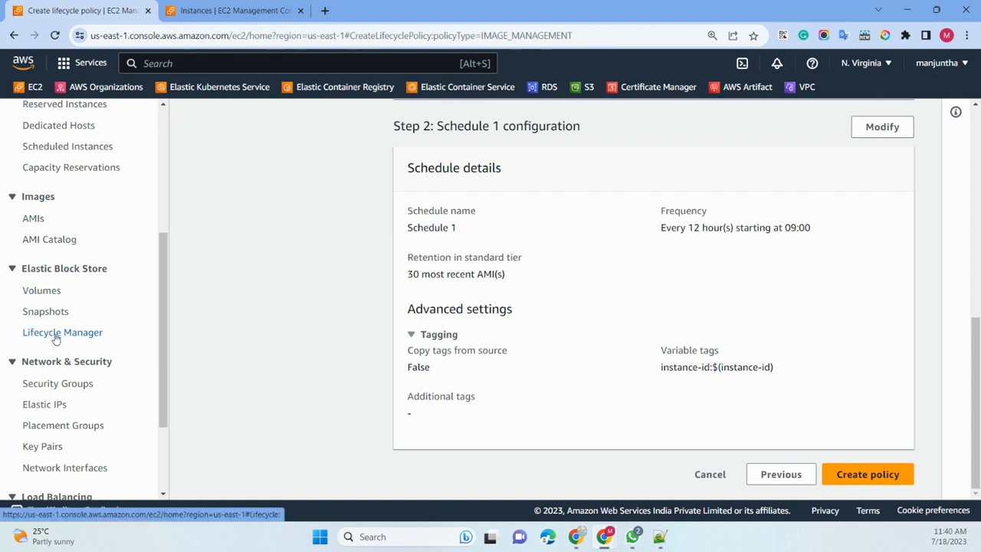
scroll(68, 339, down, 2)
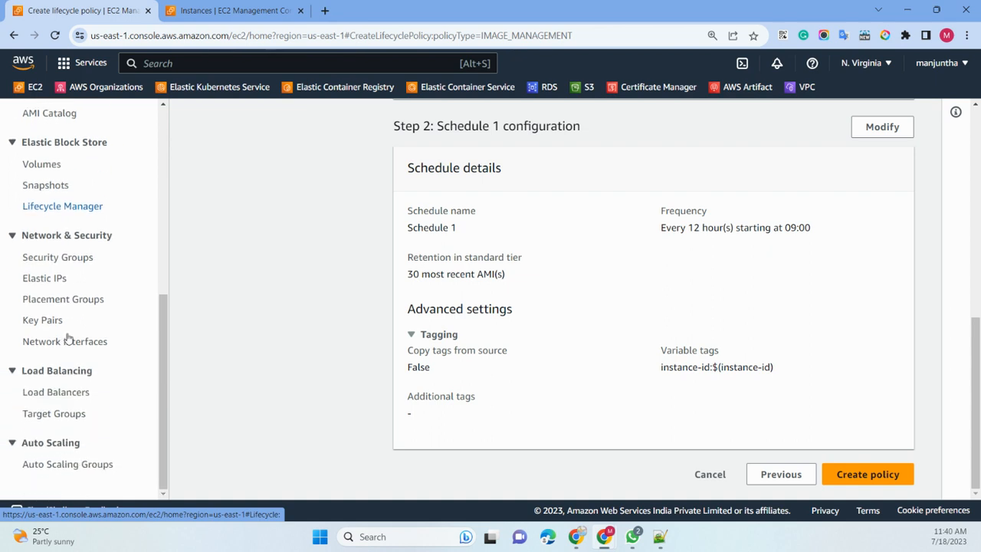
click(66, 259)
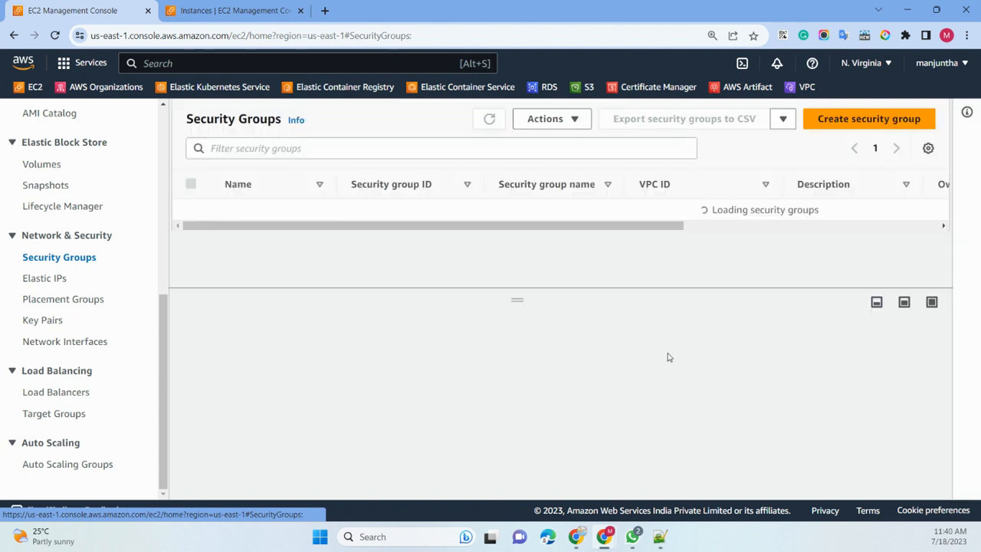